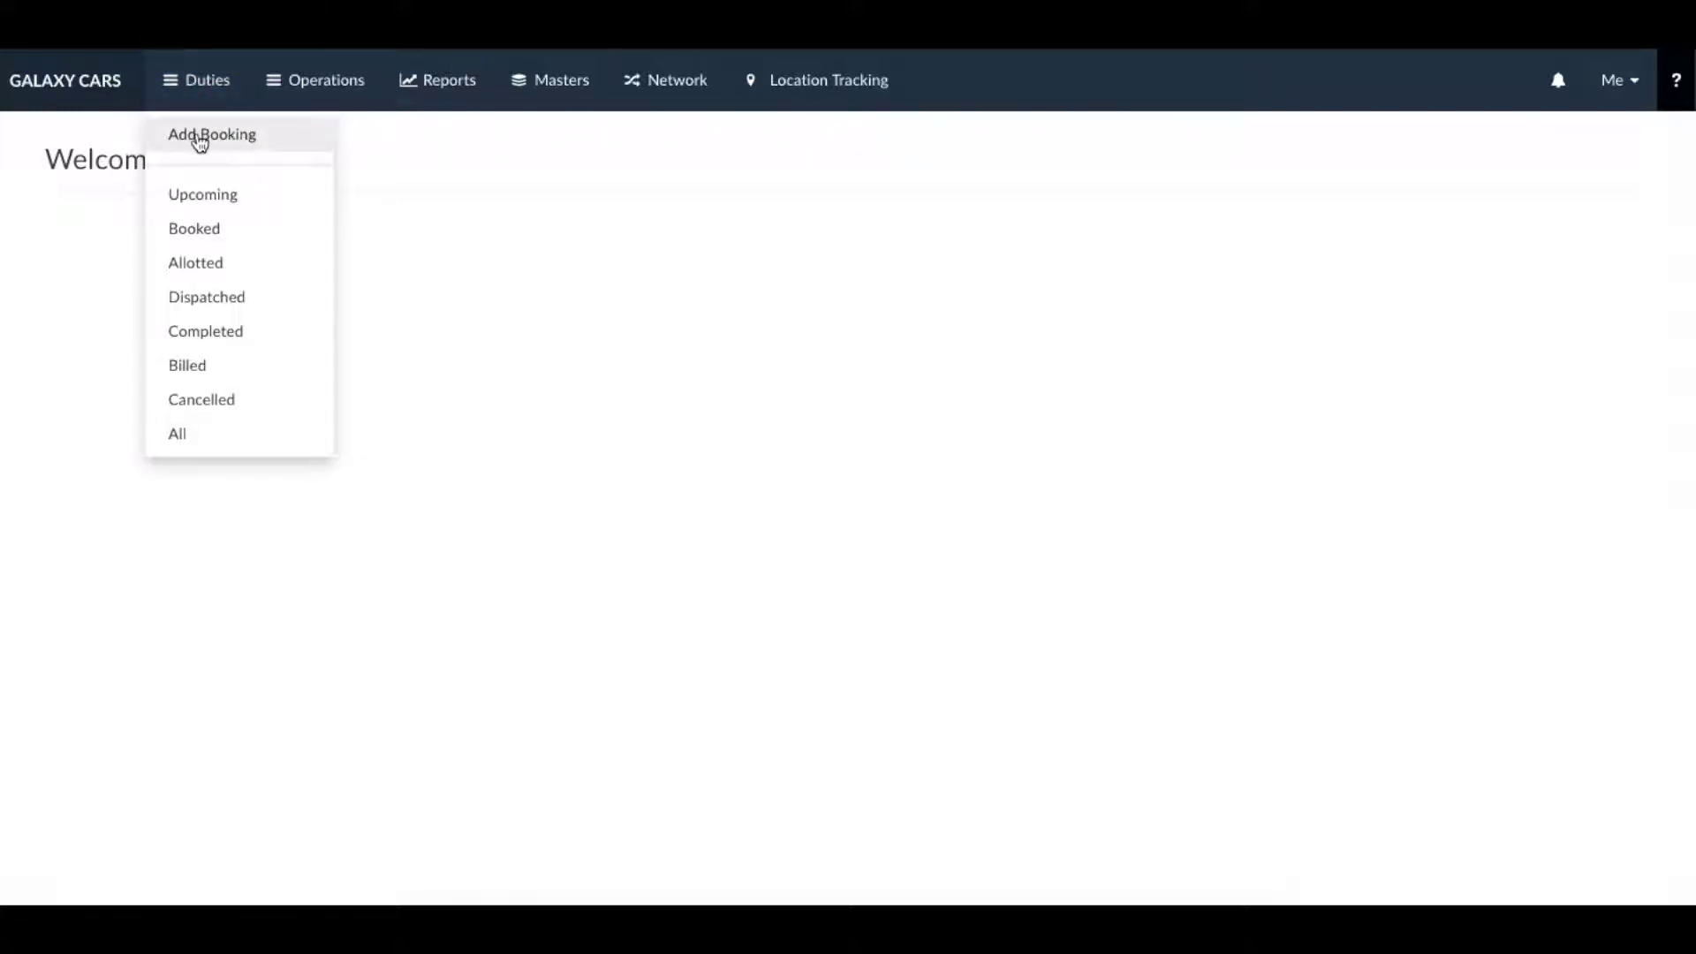
Choose Add Booking from the Duties menu to get a blank New Booking form.
left_click(199, 141)
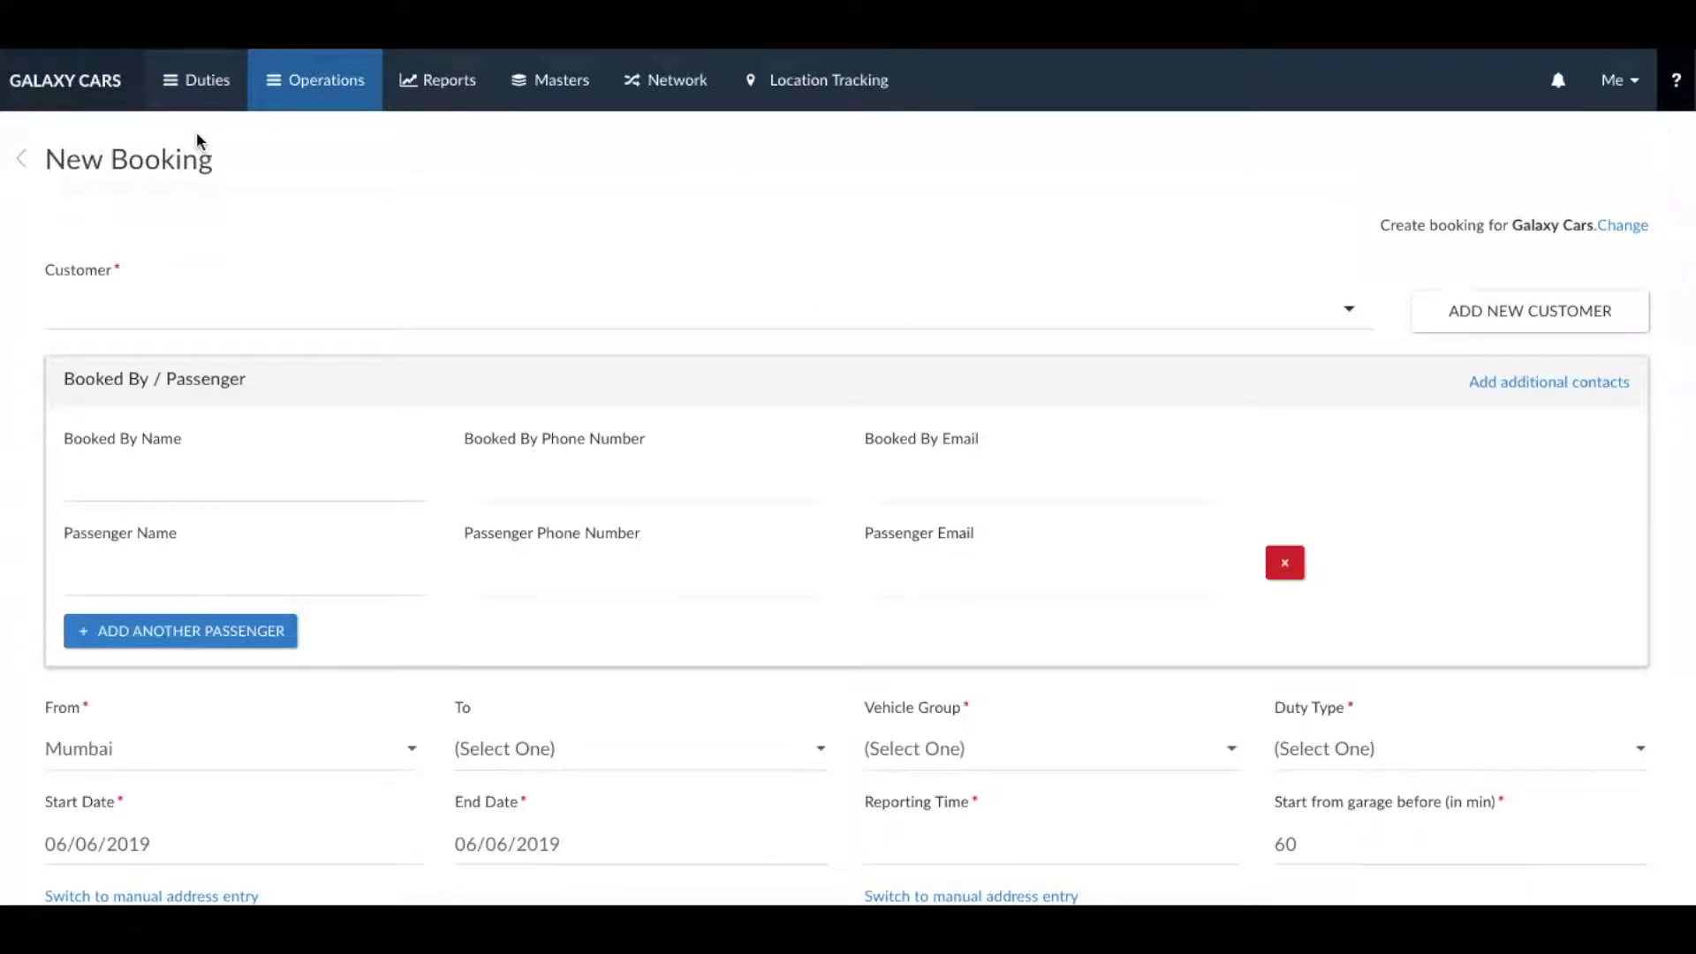
Set the customer to Ladybug tours, fill in the saved booker, and remove the extra contact row.
left_click(160, 311)
left_click(152, 439)
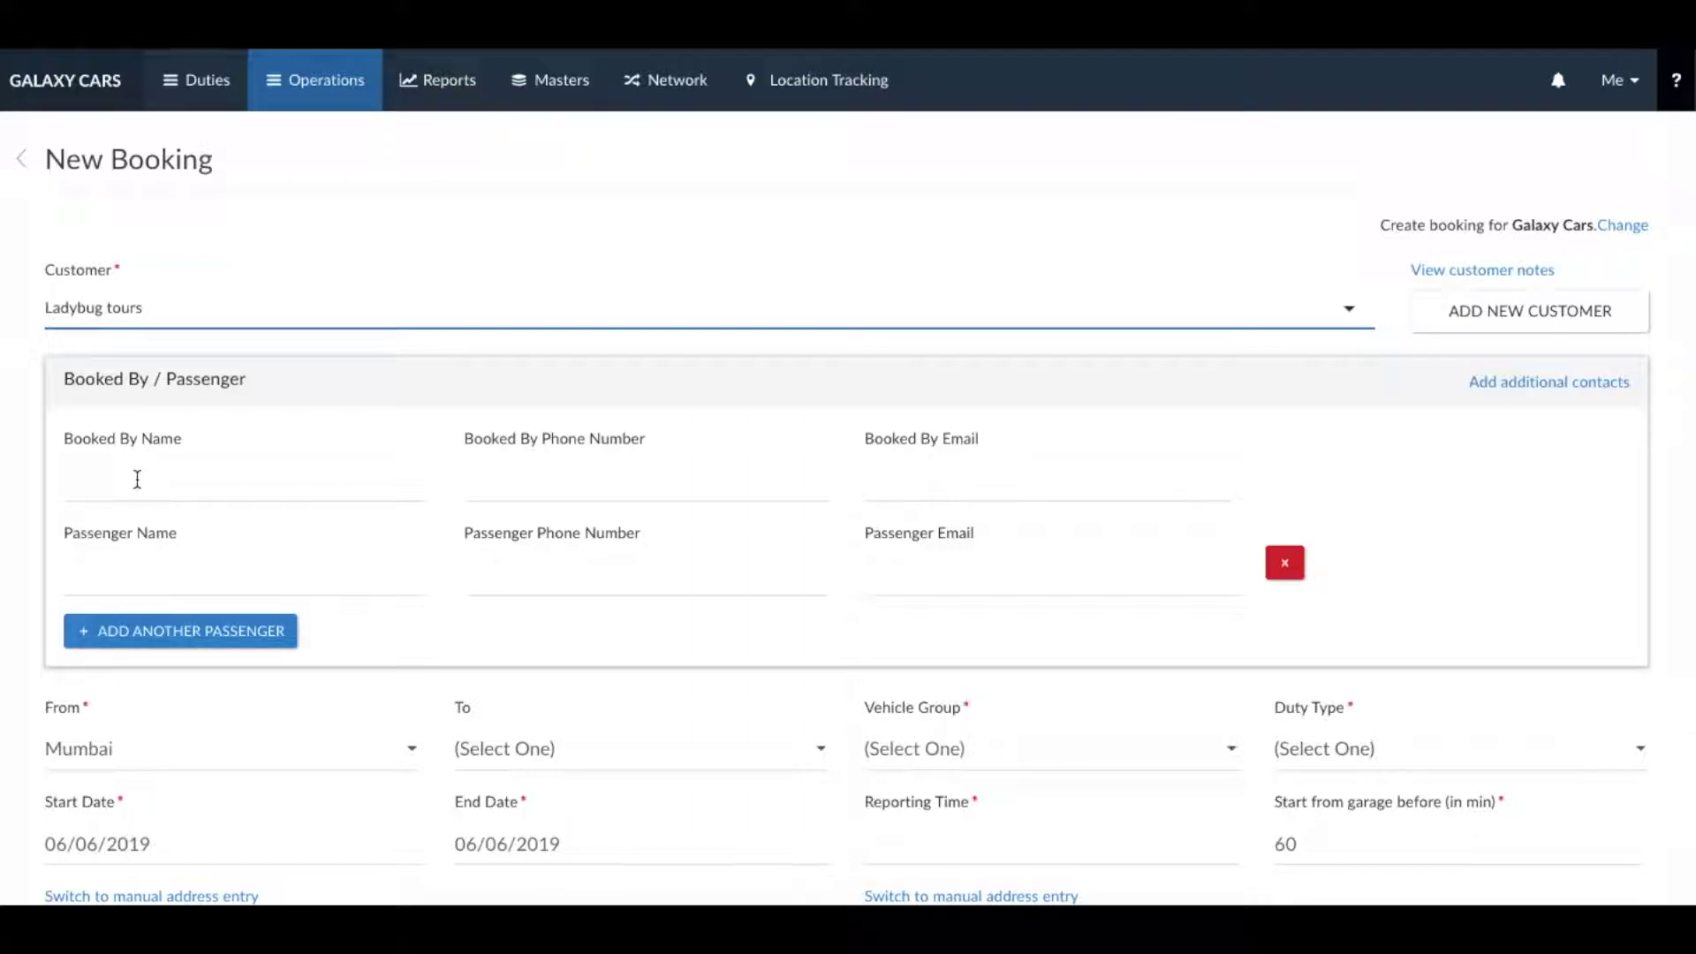
left_click(137, 478)
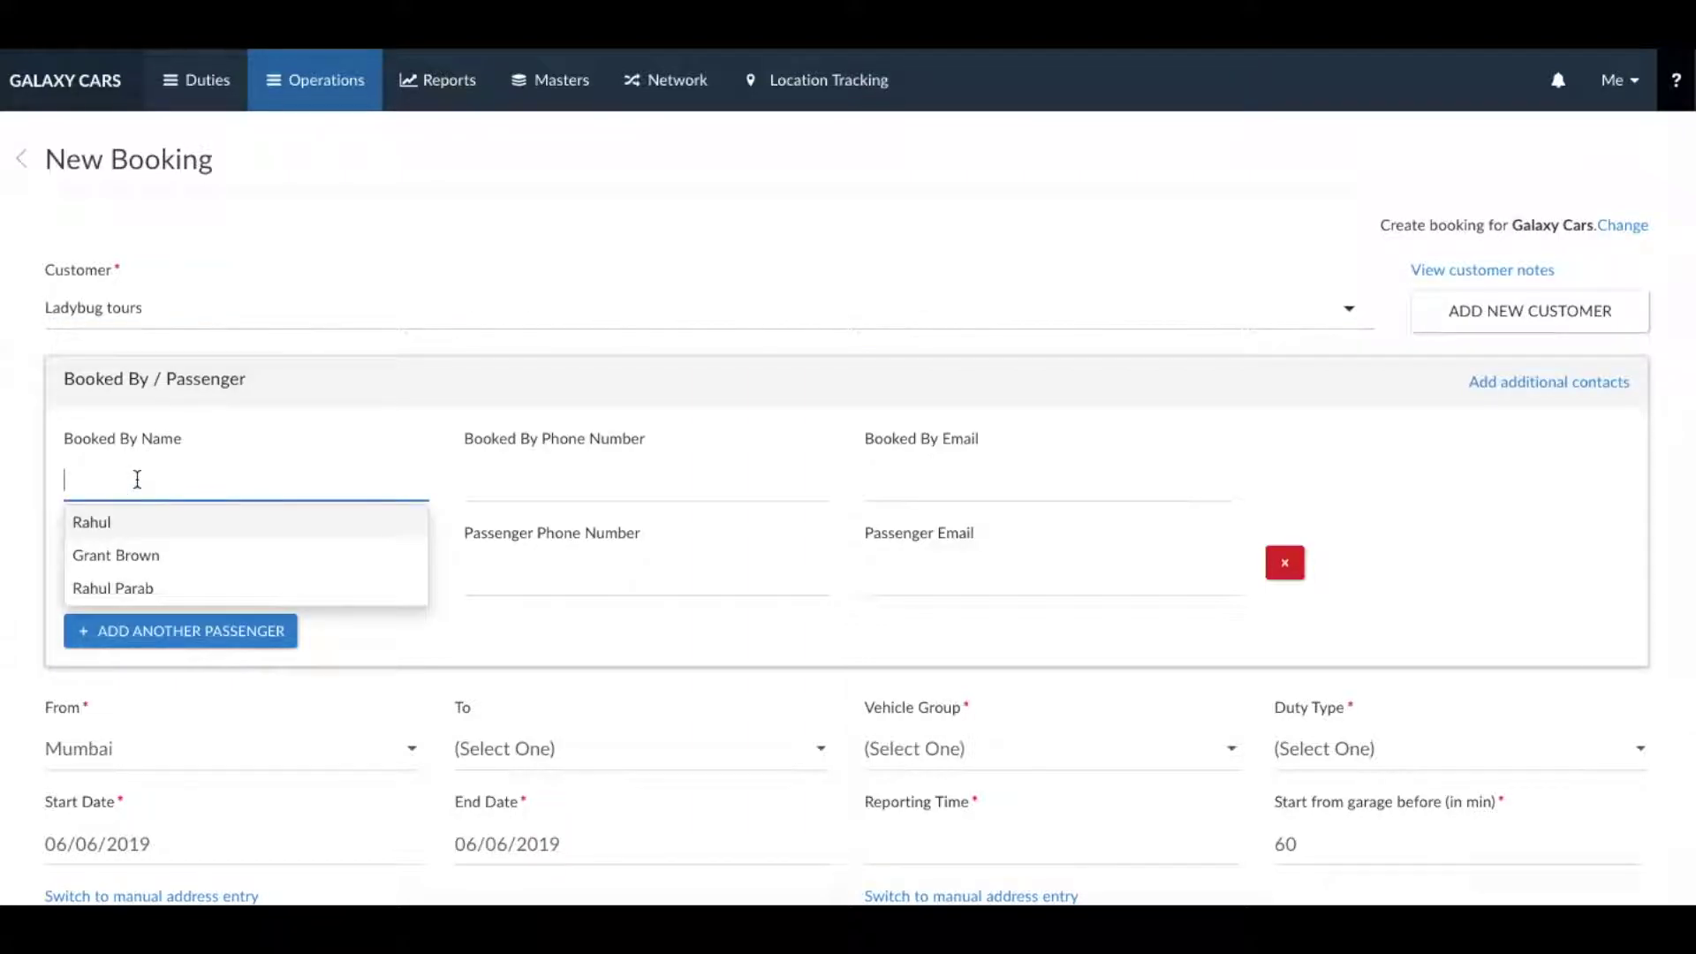
left_click(146, 554)
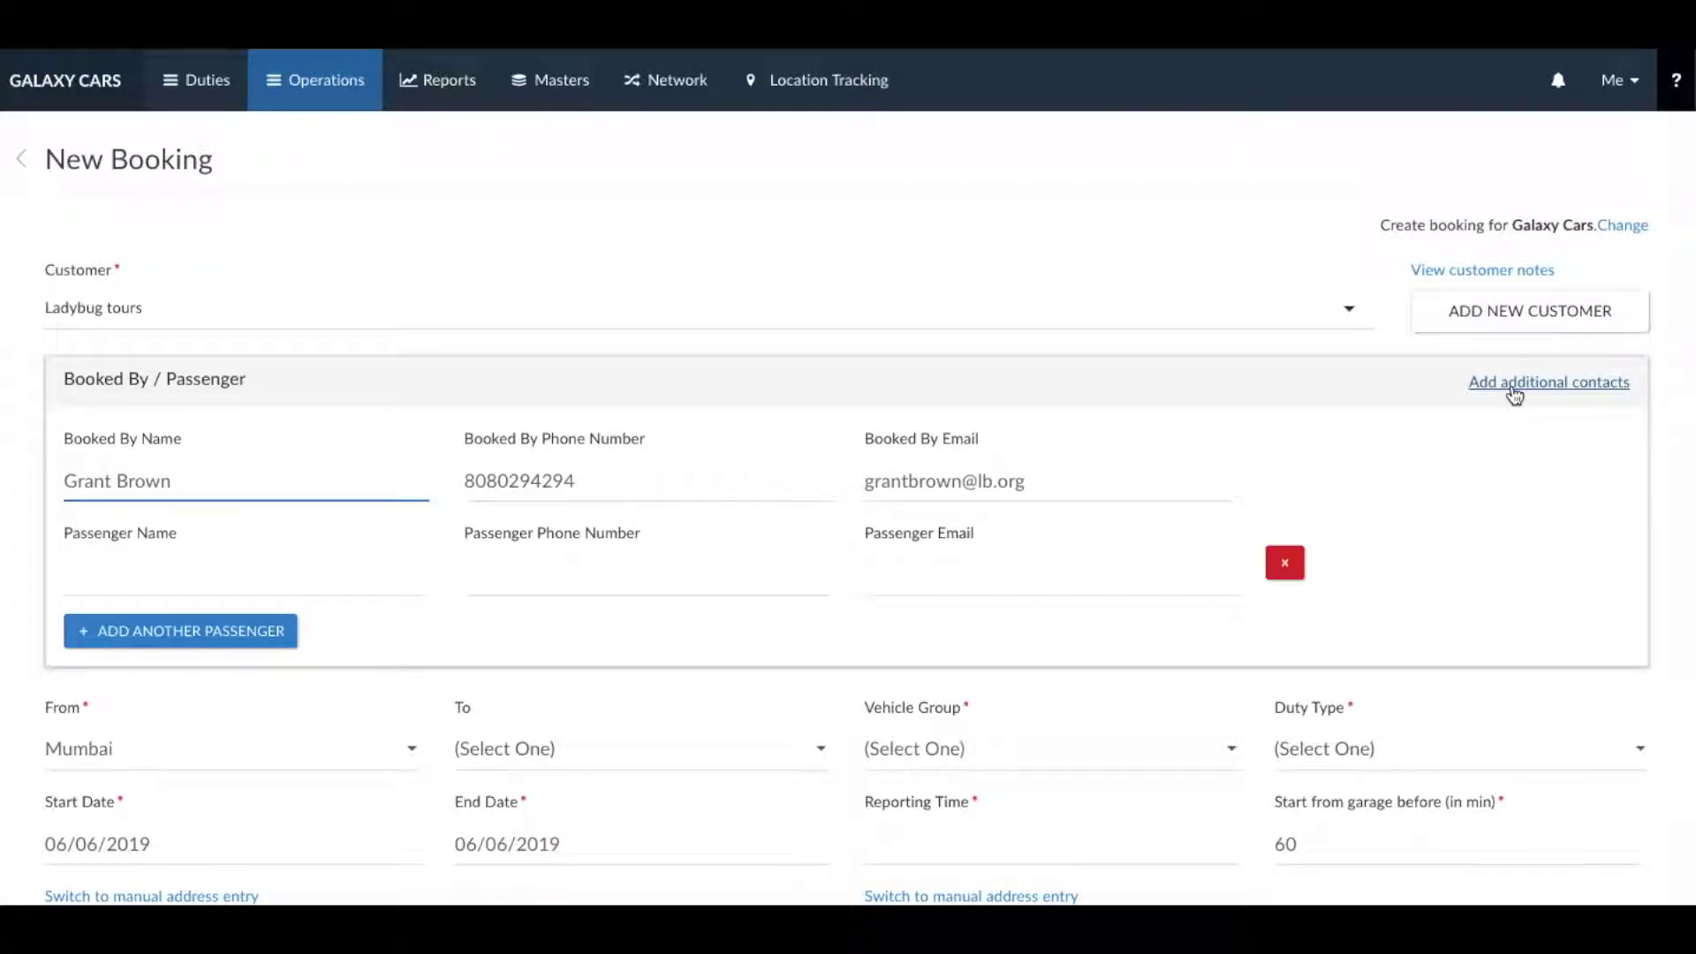
left_click(1514, 388)
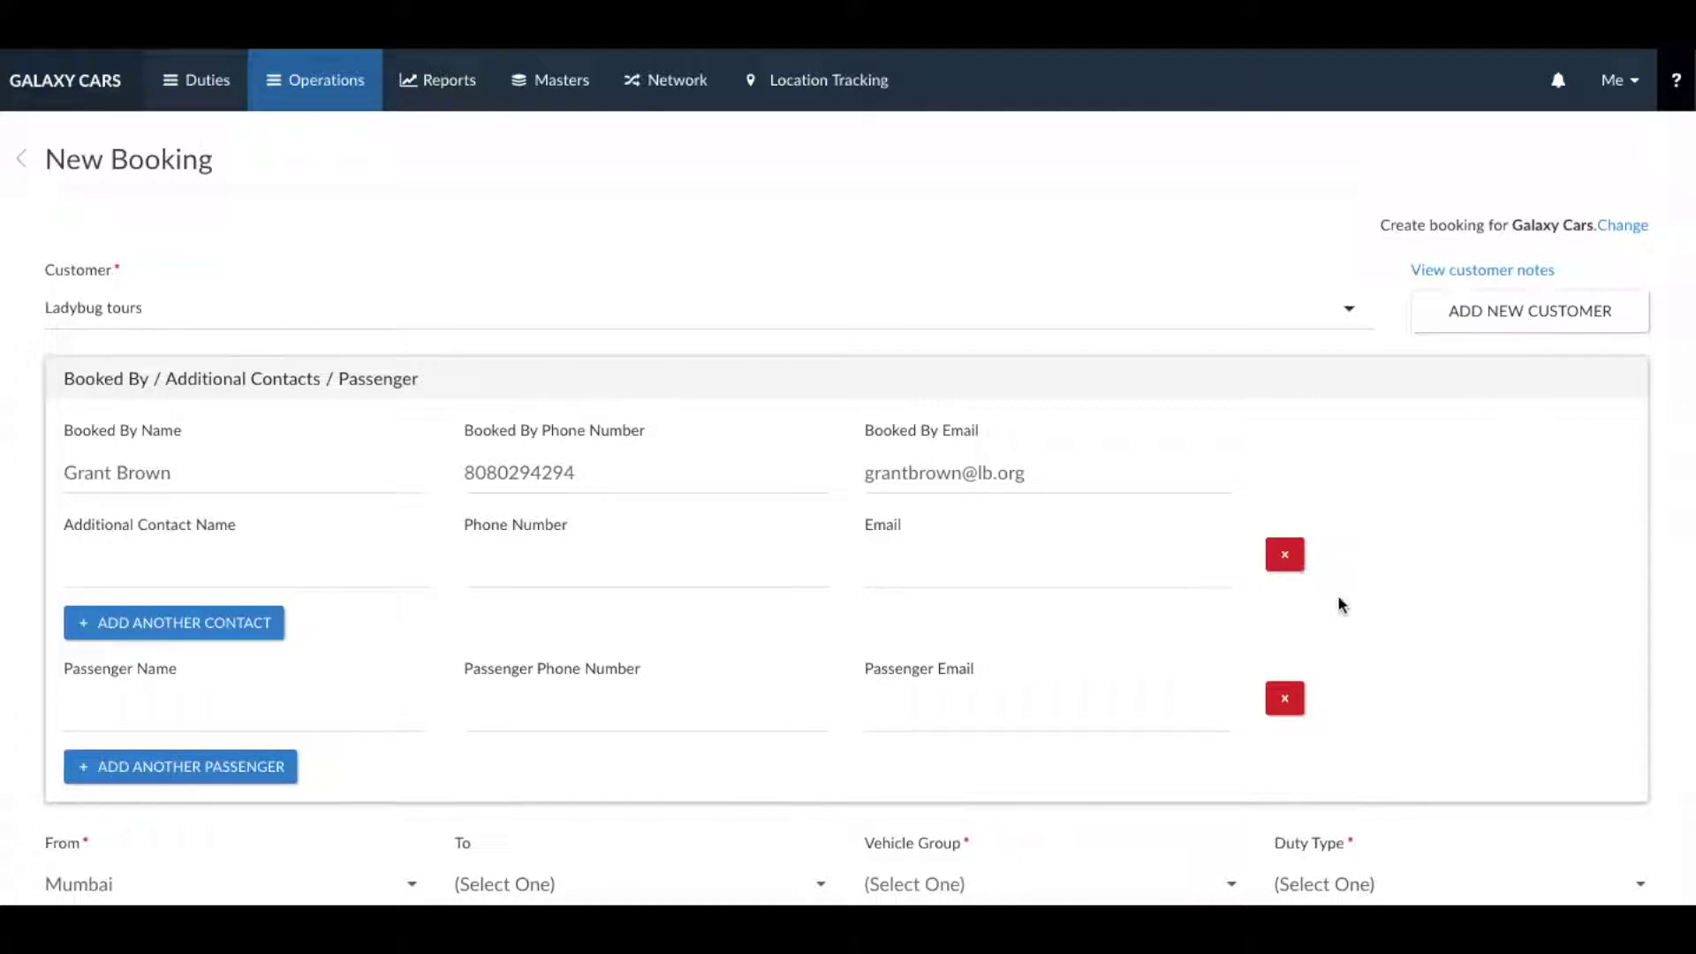
left_click(1285, 557)
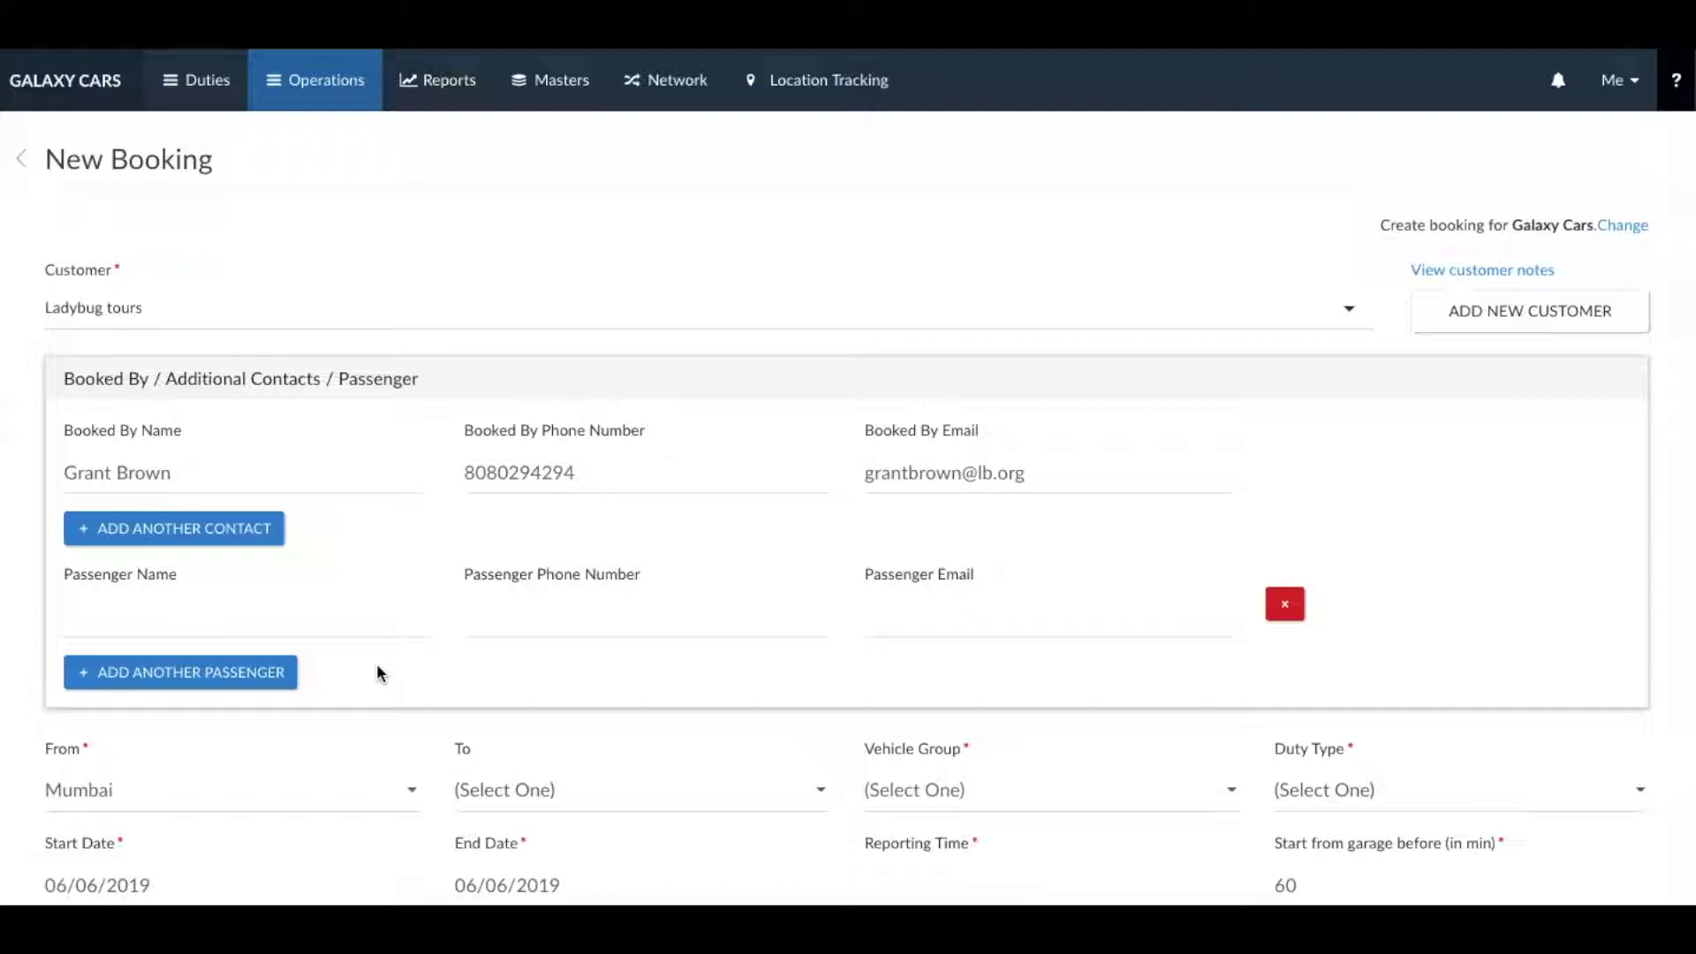
Fill in the saved passenger and delete the extra empty passenger row.
left_click(121, 618)
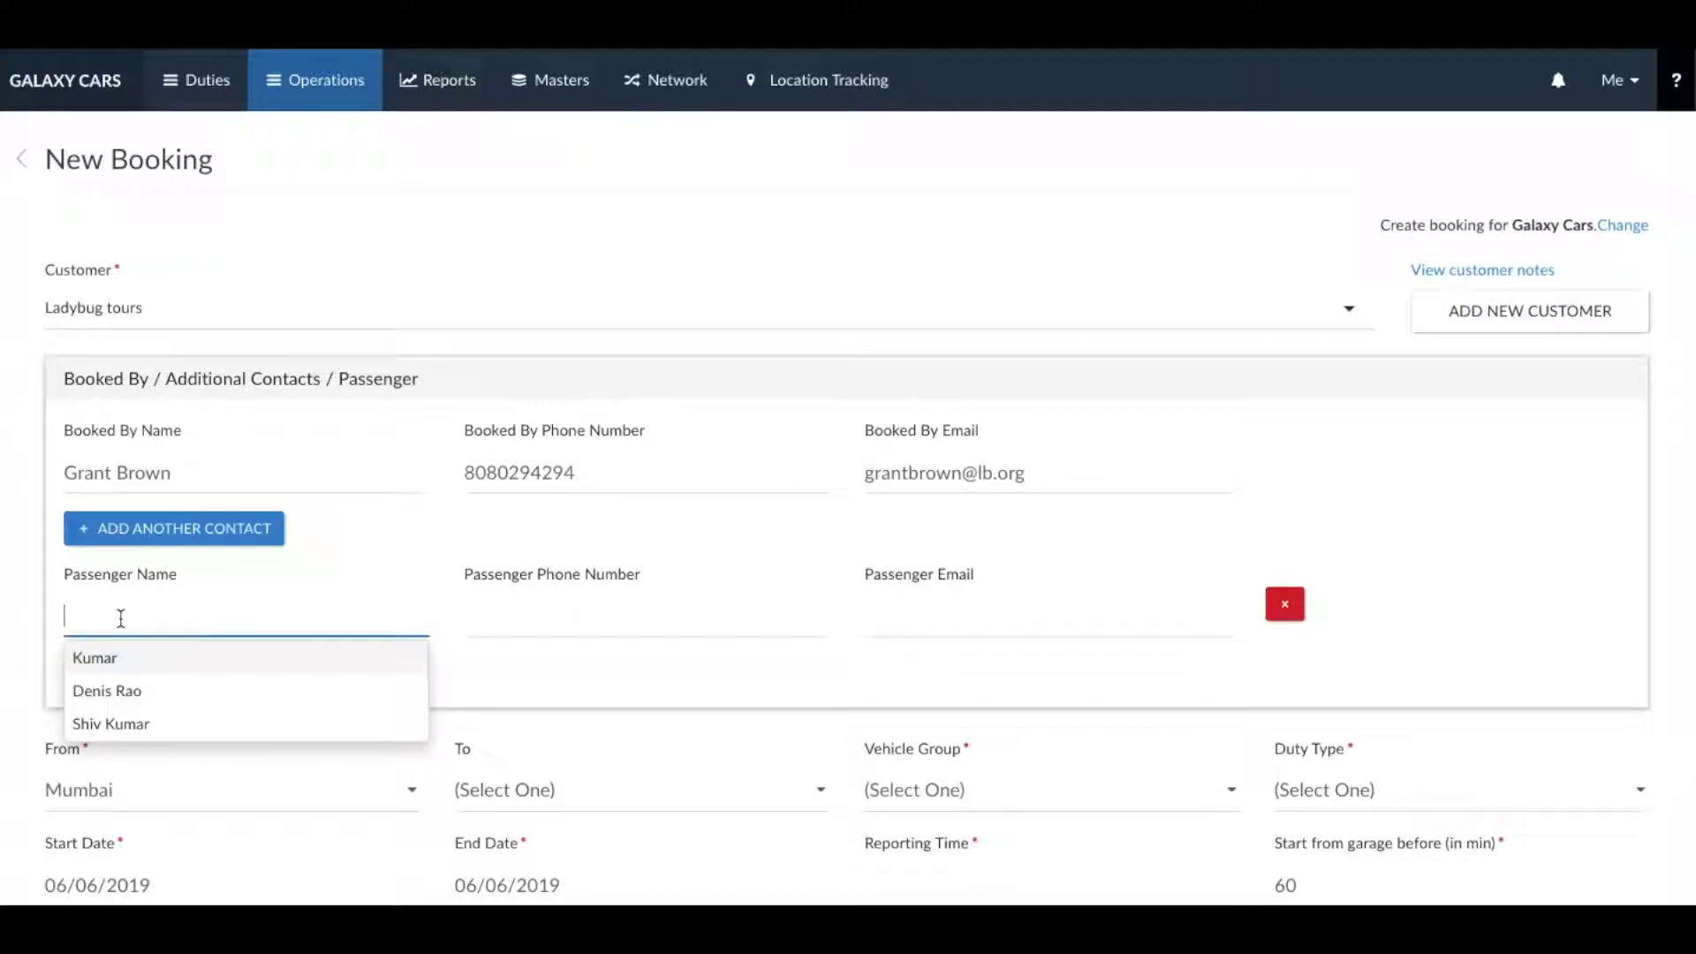
left_click(132, 694)
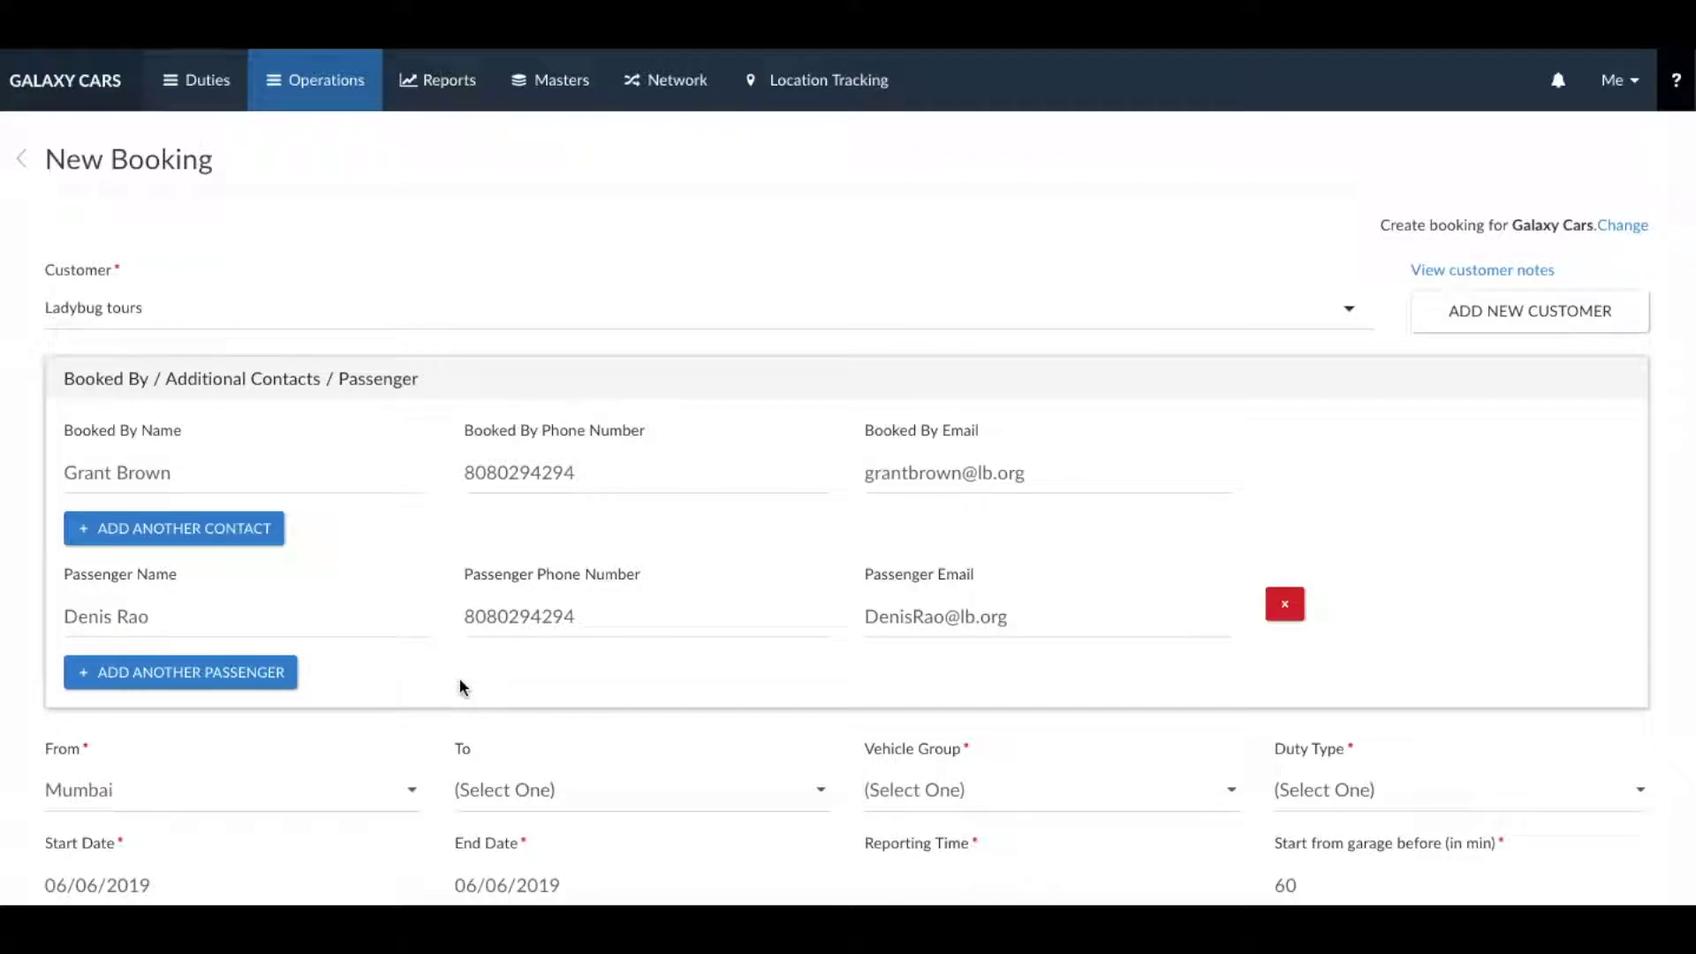
left_click(122, 677)
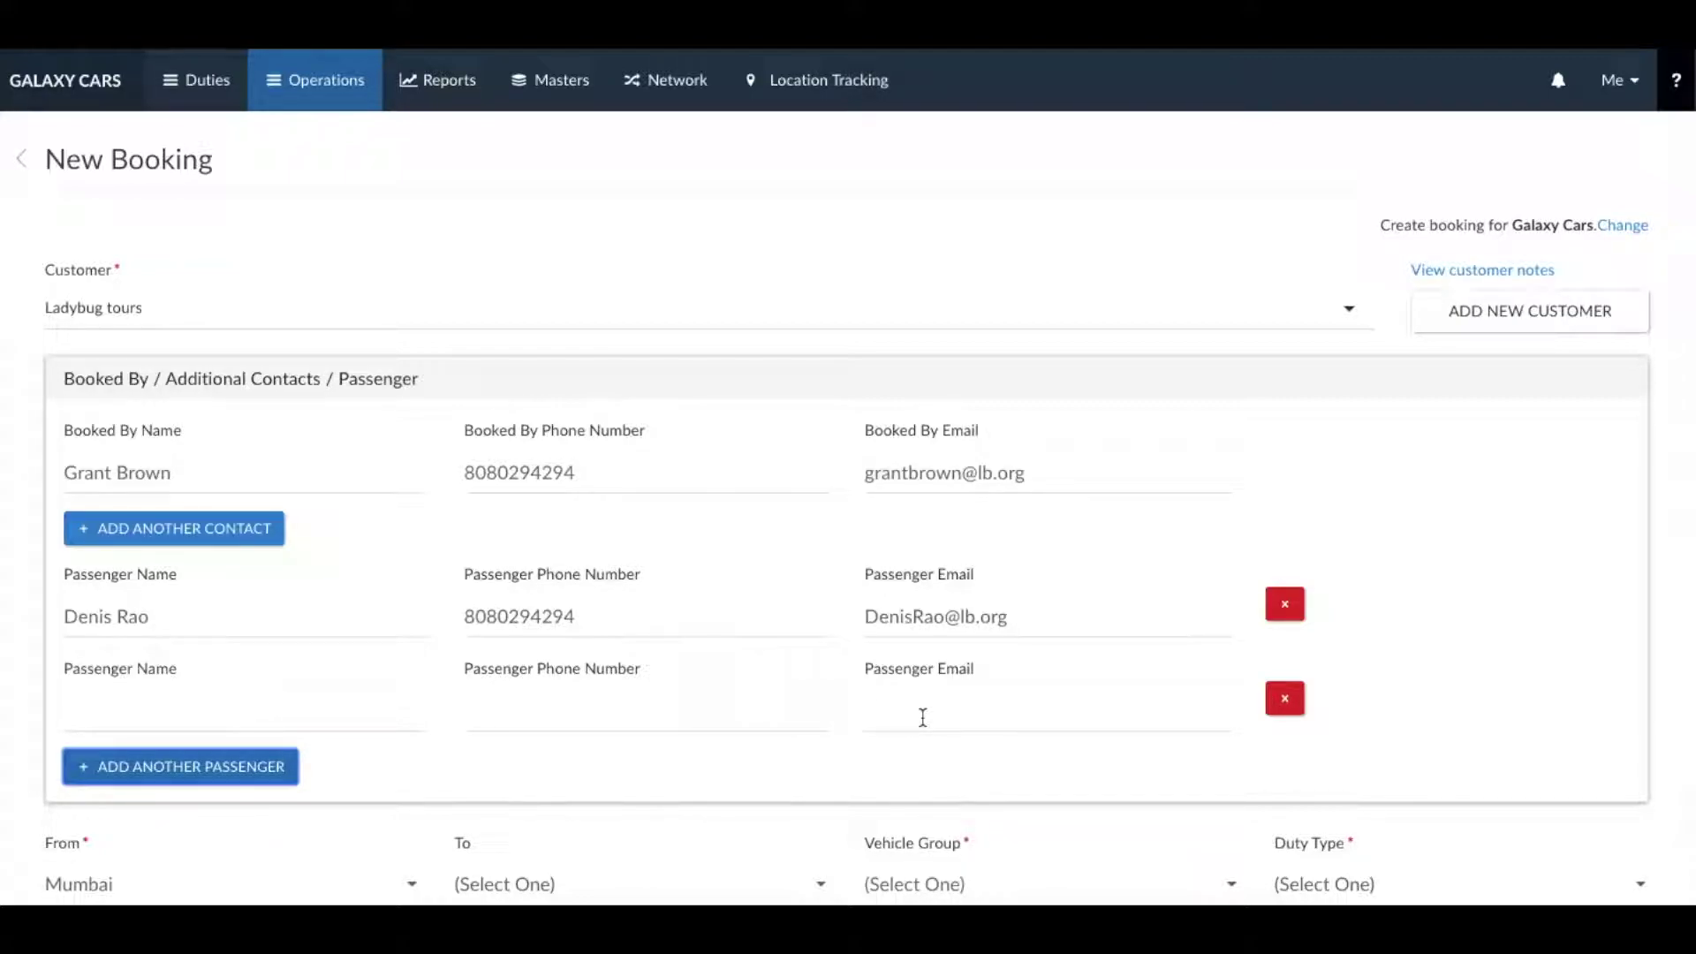
left_click(1287, 701)
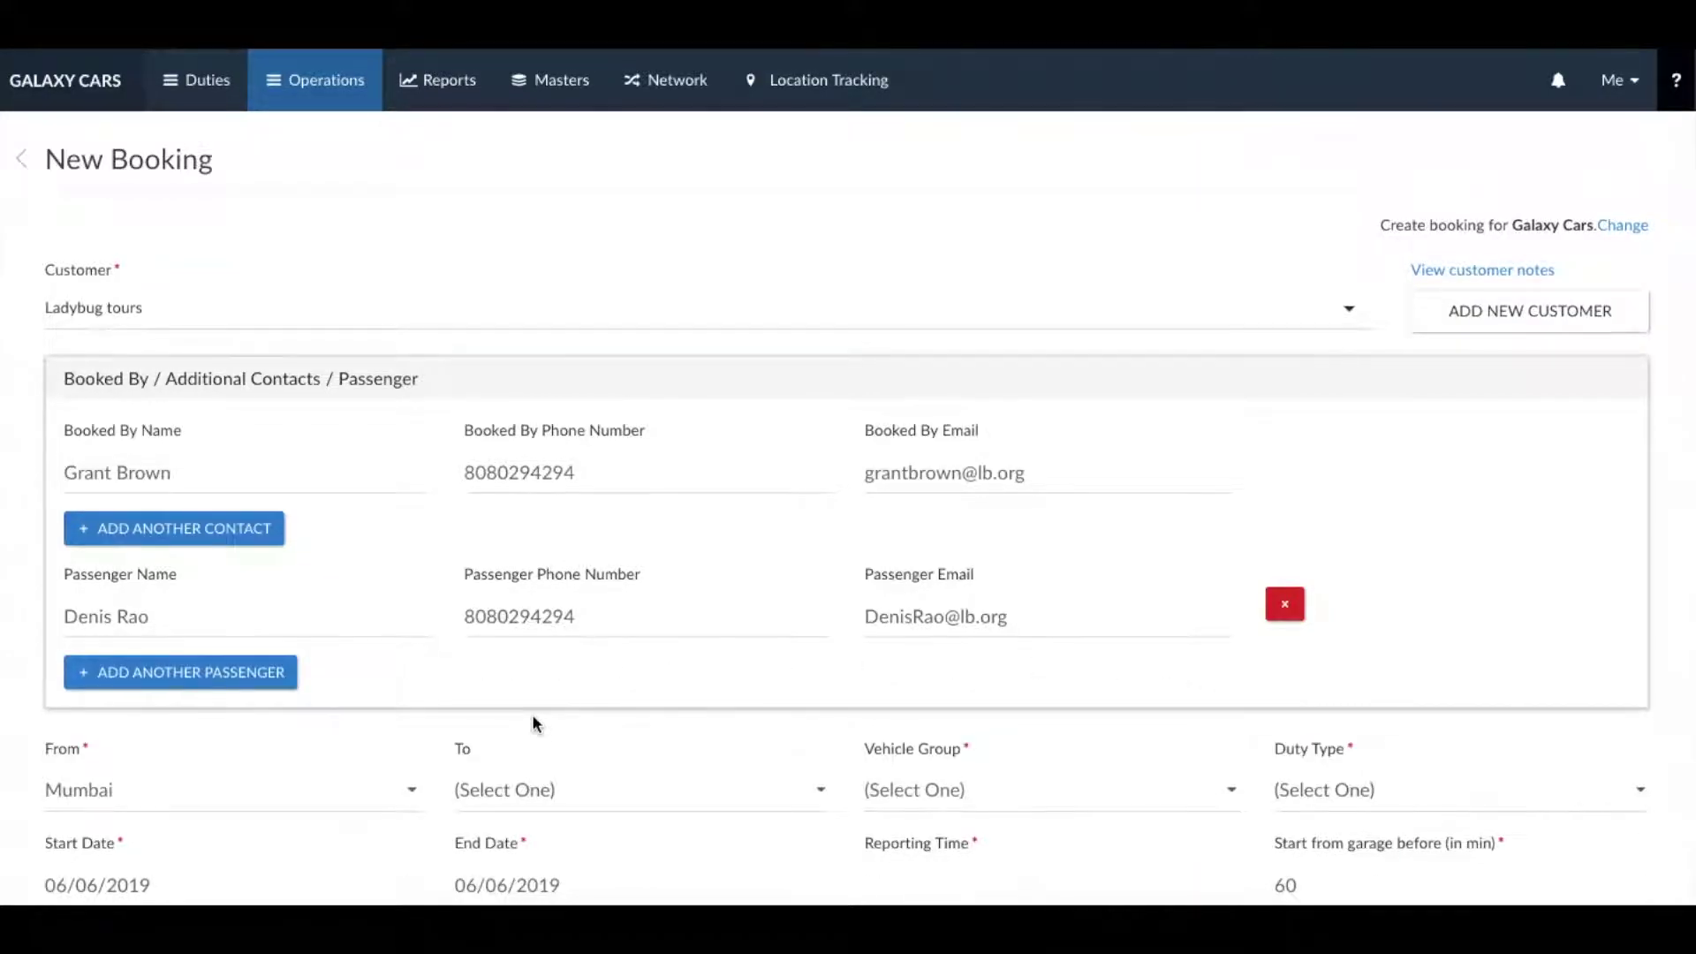
scroll(532, 720, "down", 5)
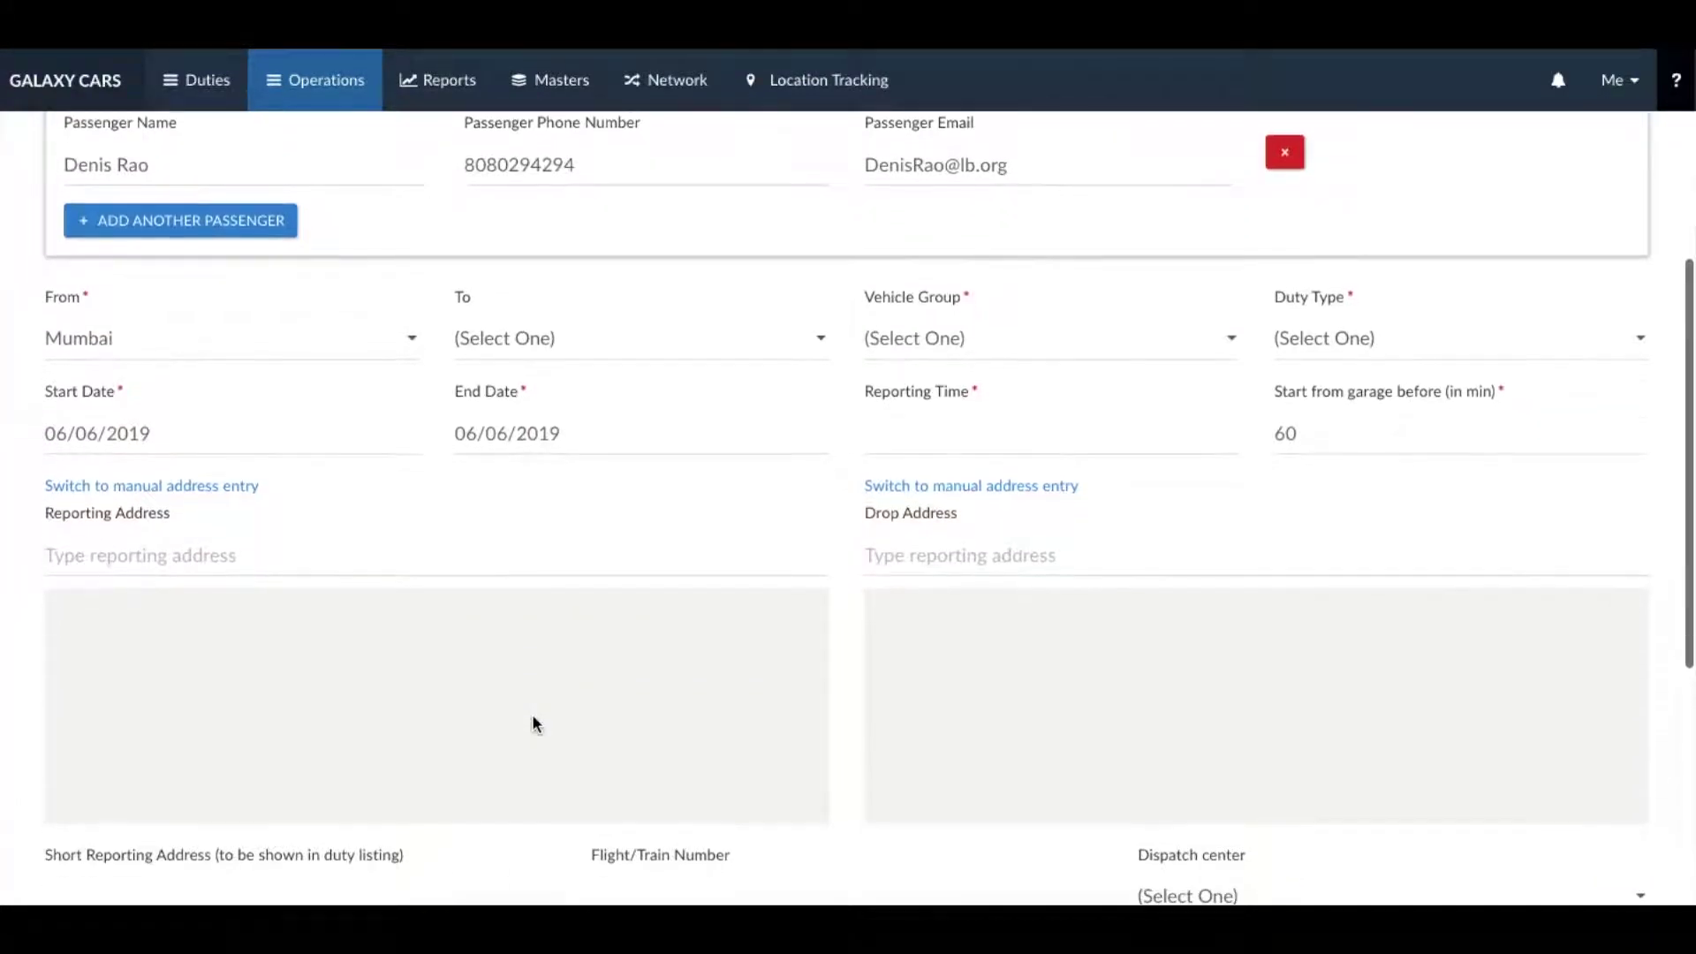
Set vehicle group Dzire/Amaze/Etios and duty type 4H 40KMs, leaving destination unset.
scroll(532, 714, "down", 1)
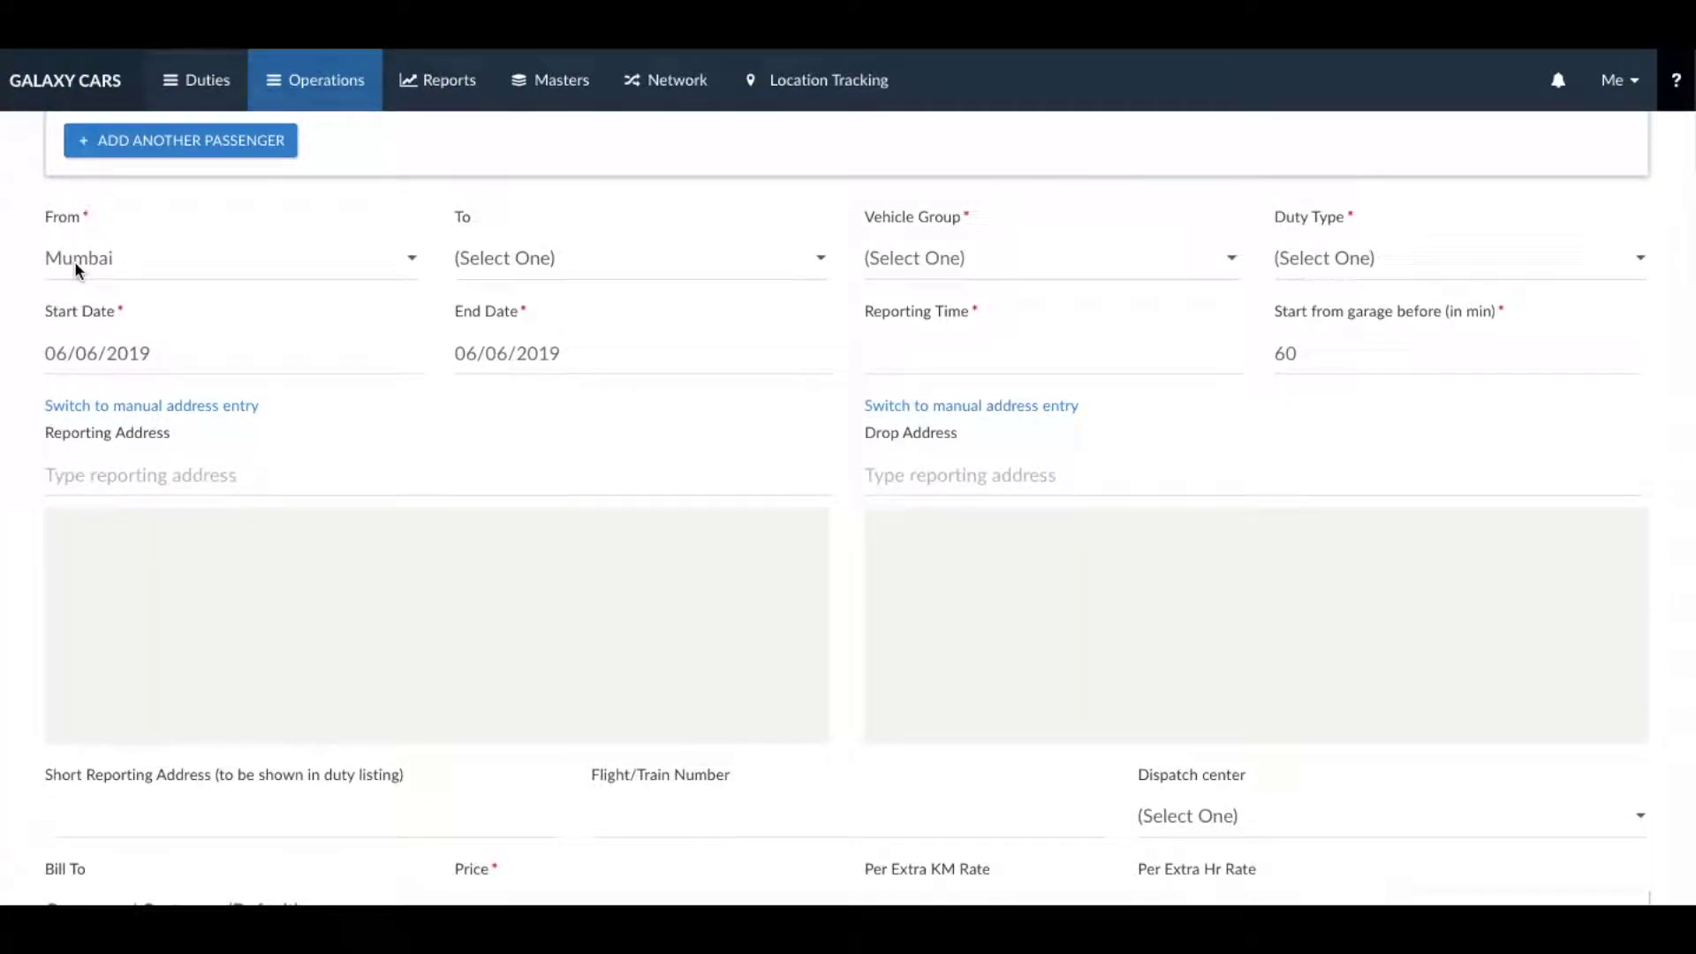
left_click(524, 270)
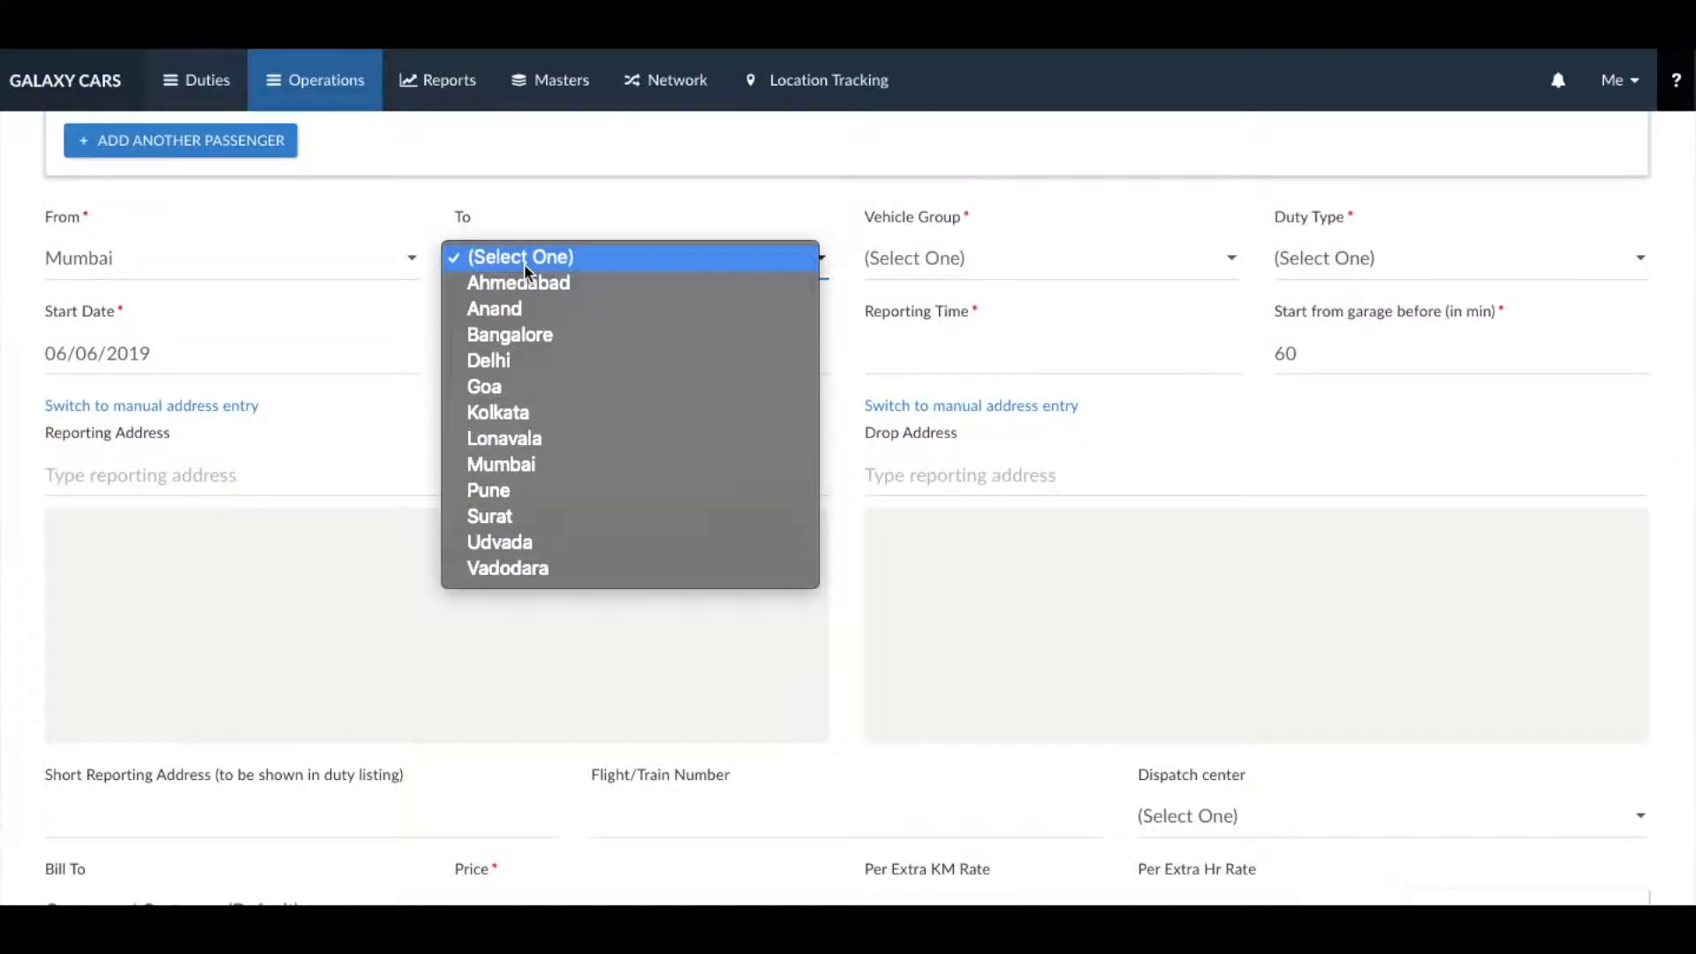
left_click(524, 265)
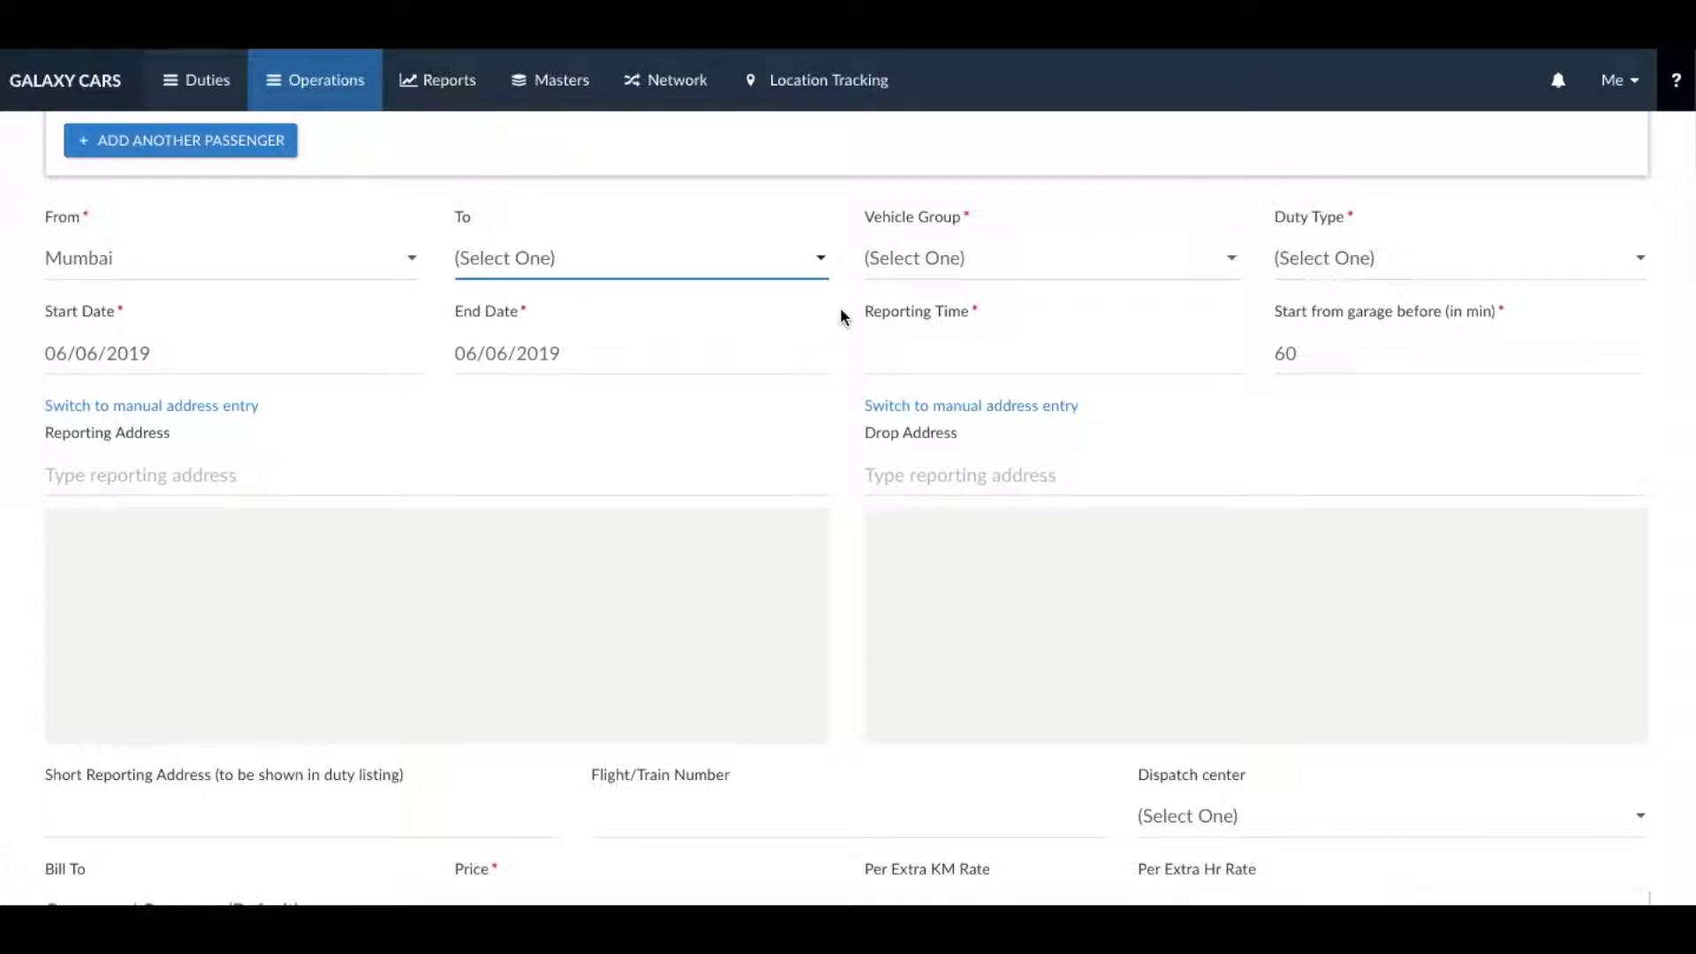
left_click(853, 282)
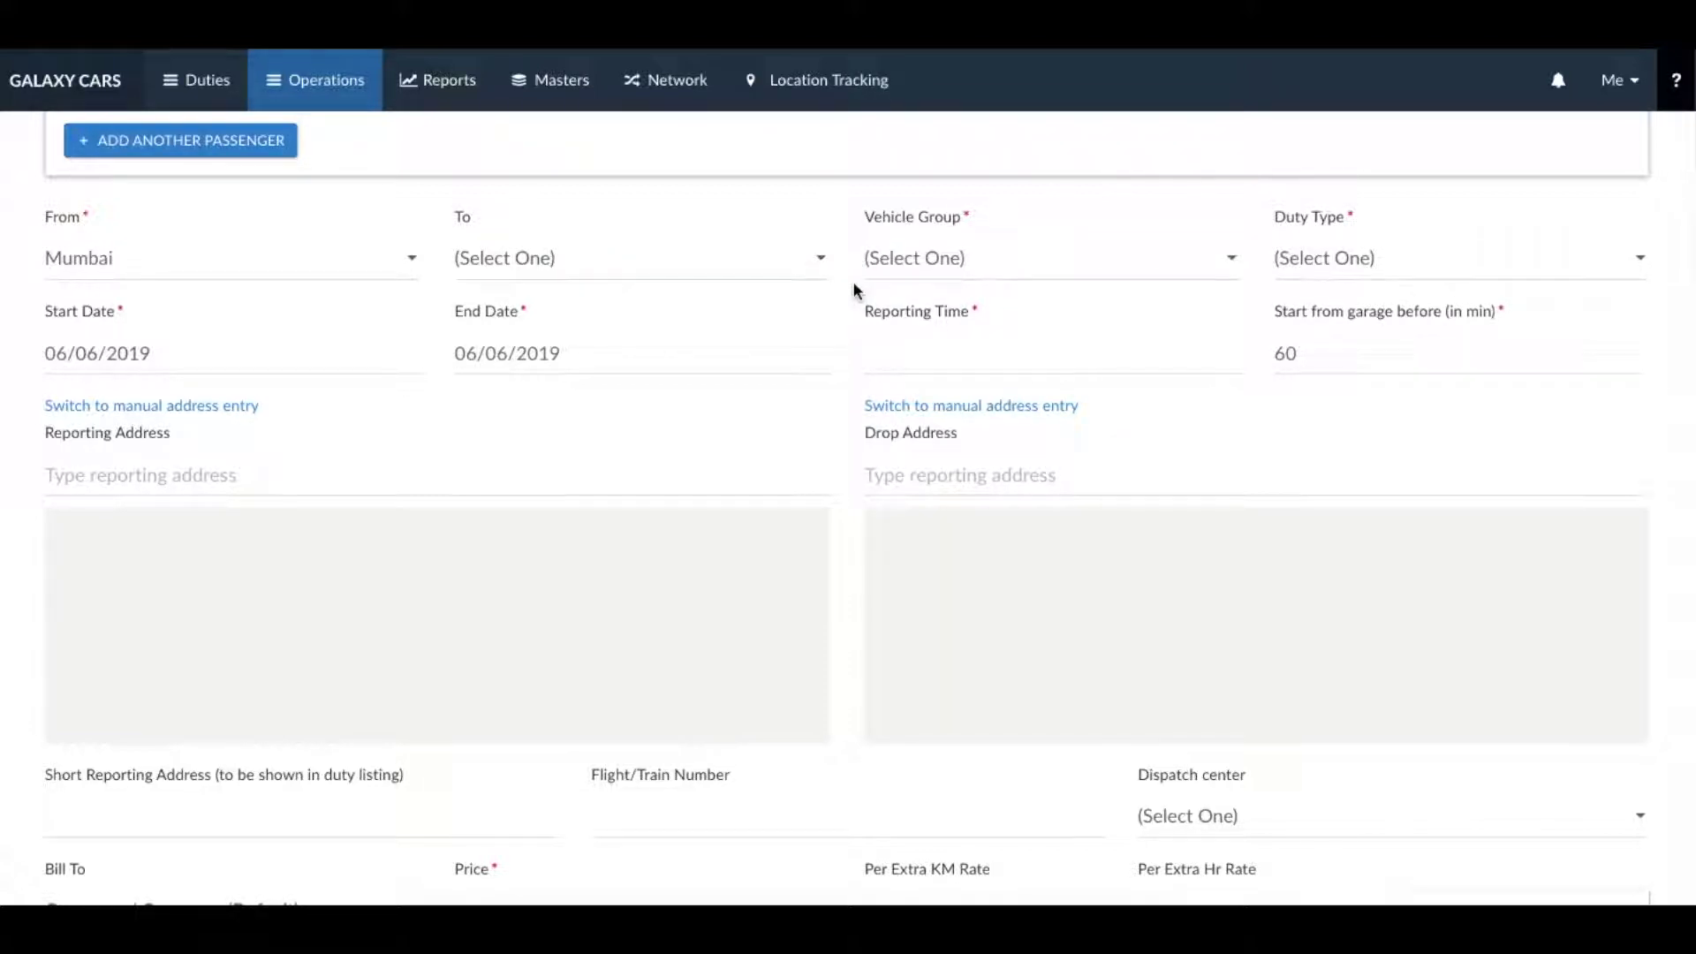
left_click(888, 256)
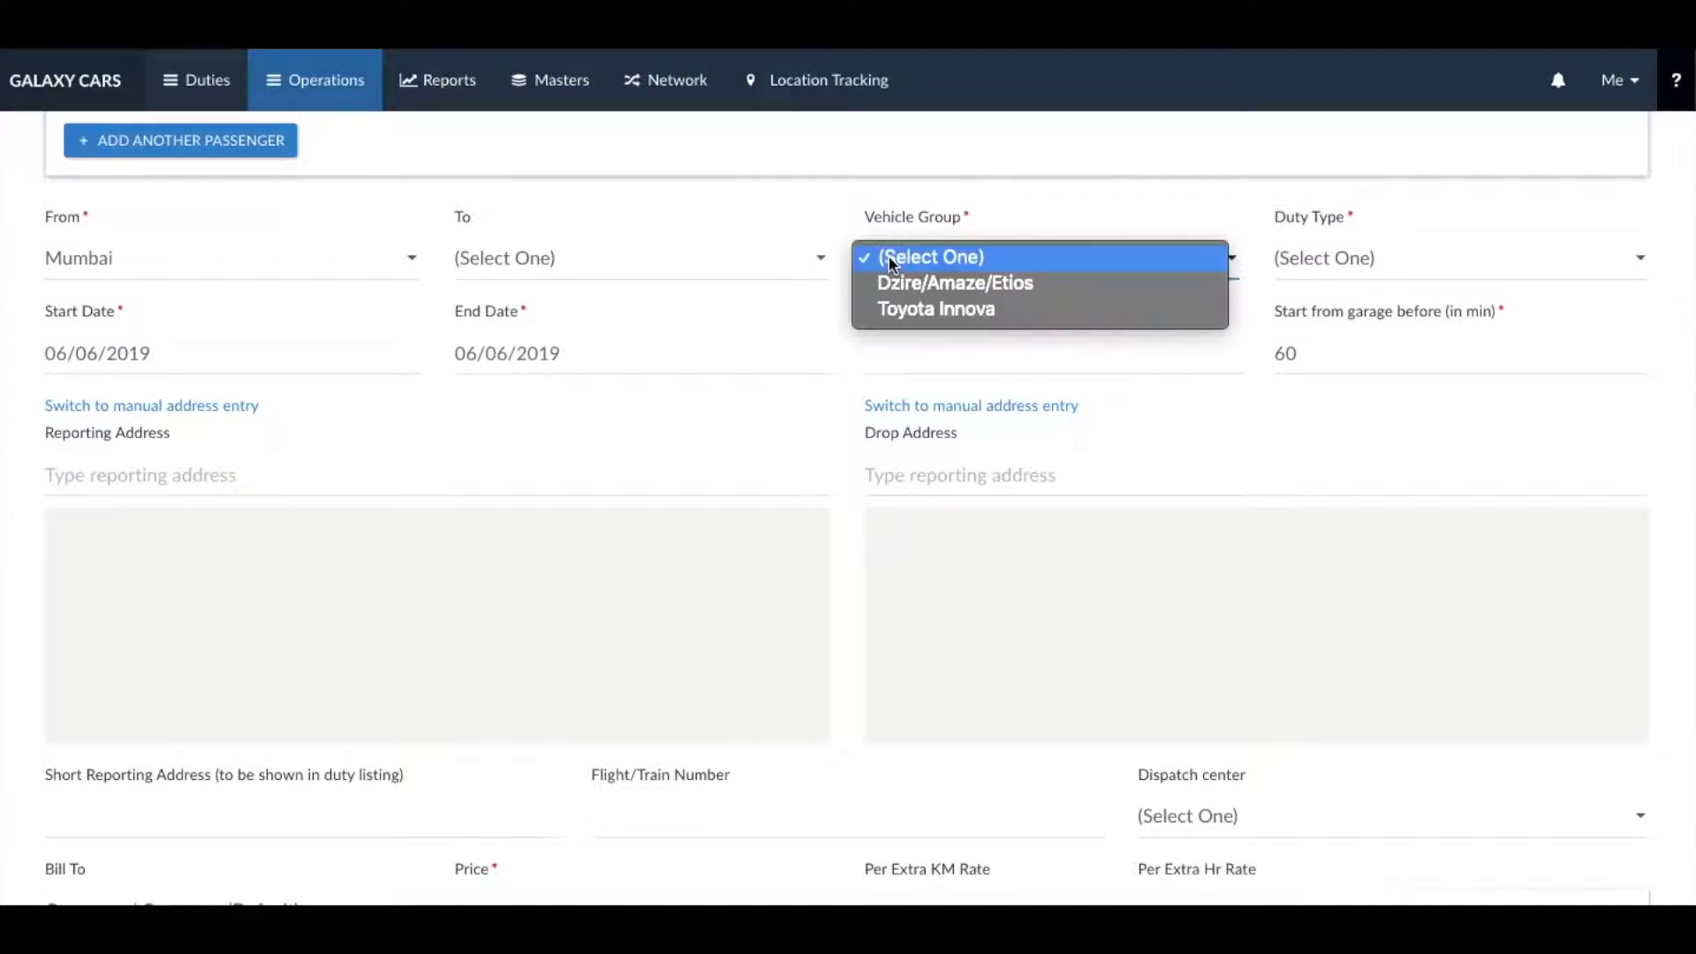
left_click(889, 284)
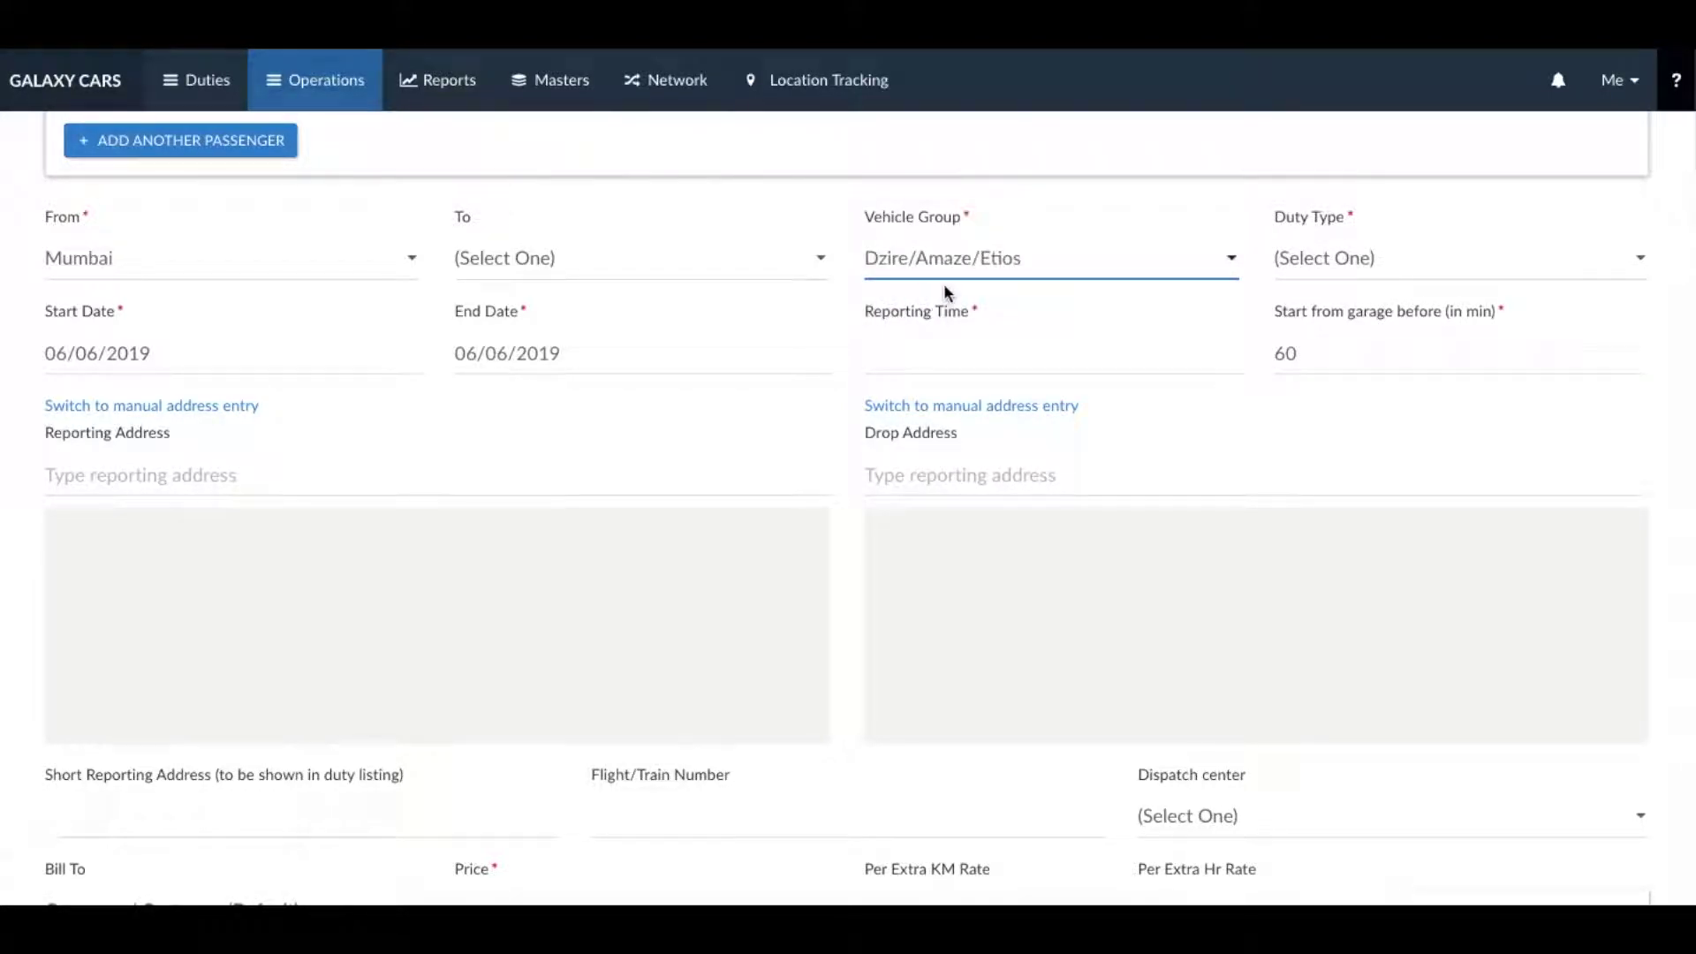
left_click(1323, 257)
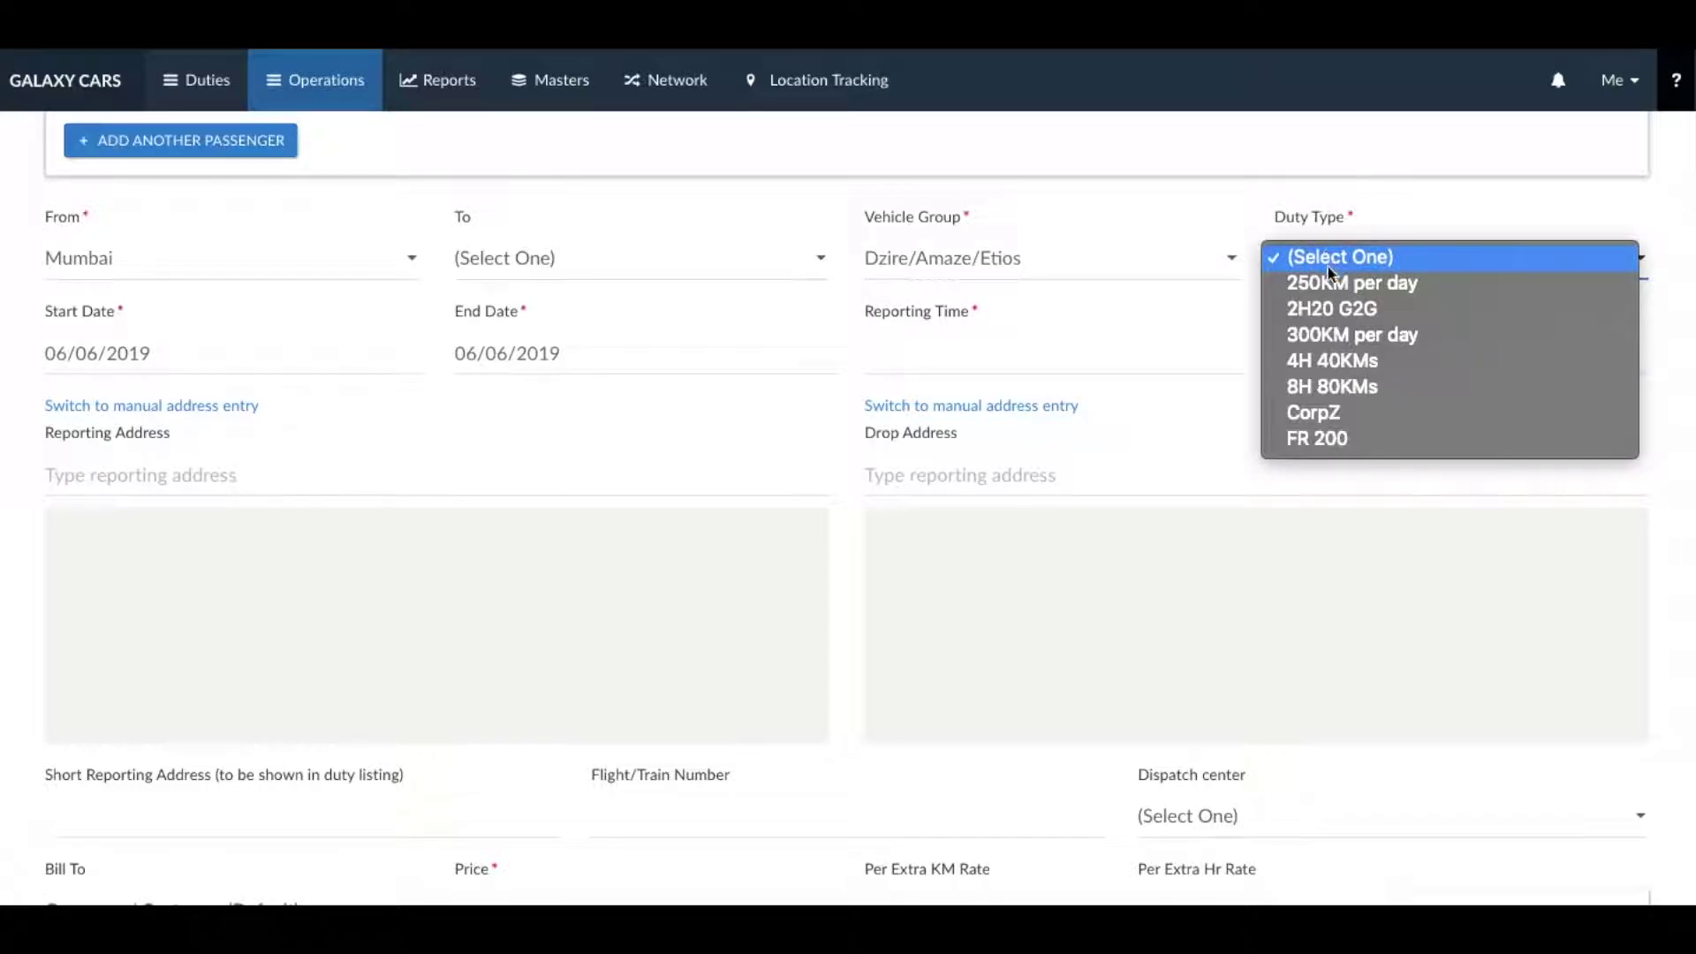
left_click(1333, 360)
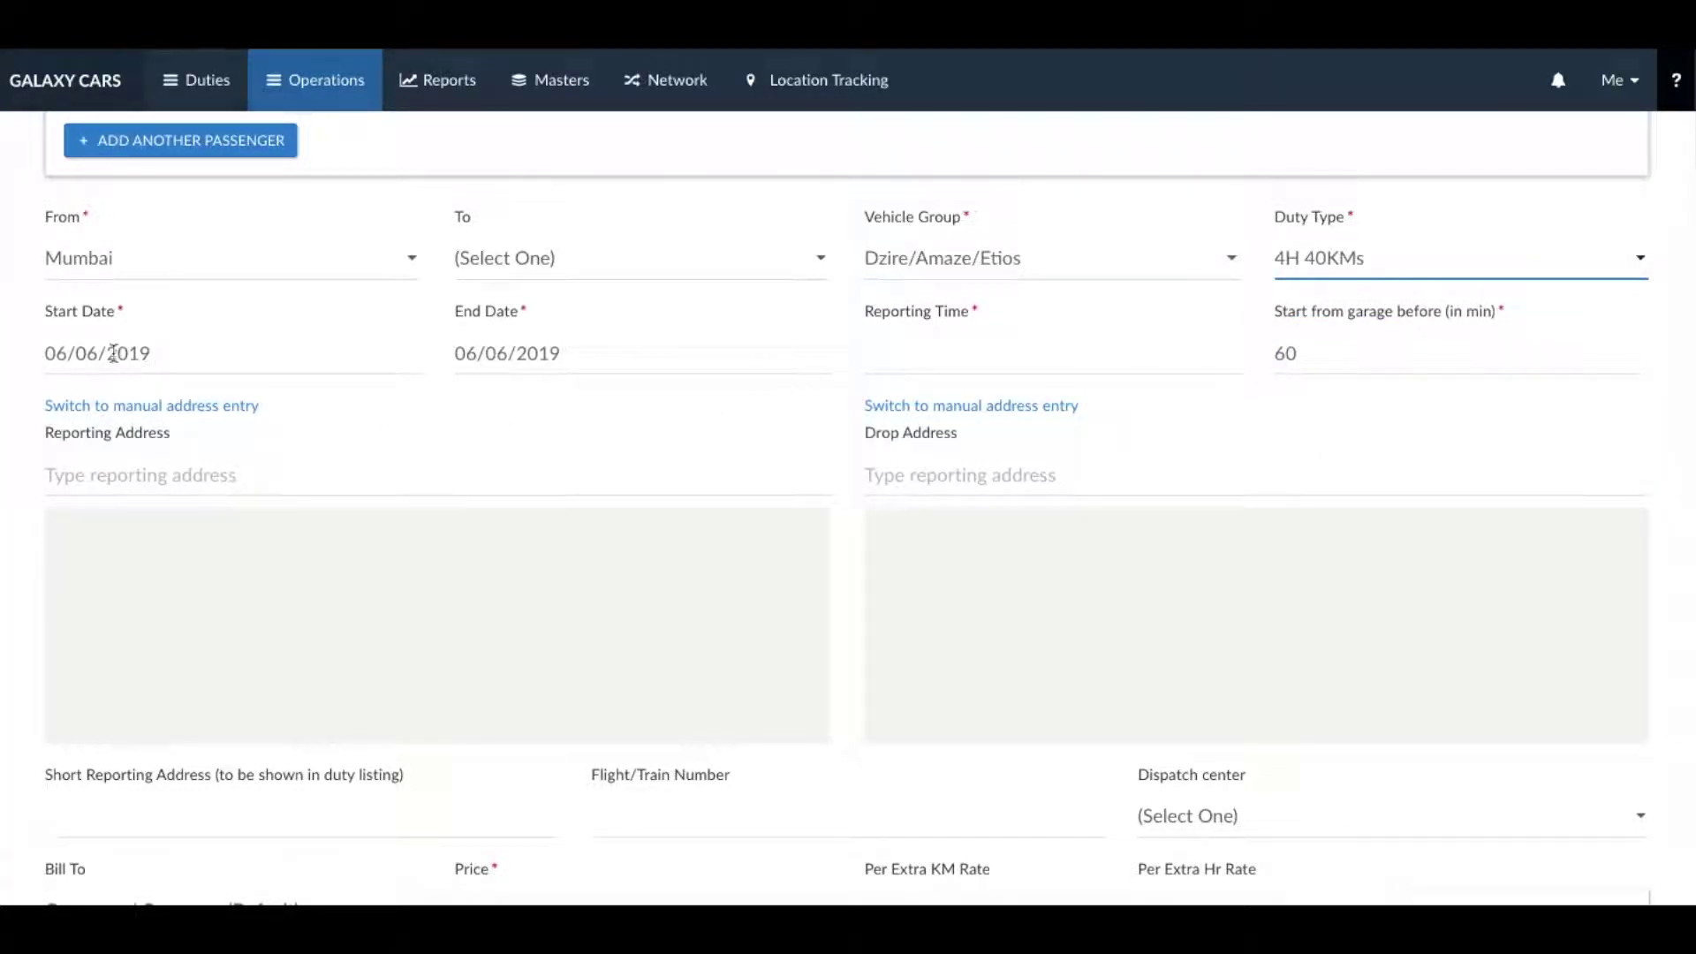
Set start date 14/06/2019, reporting time 10:00 and a 30-minute garage start.
left_click(78, 353)
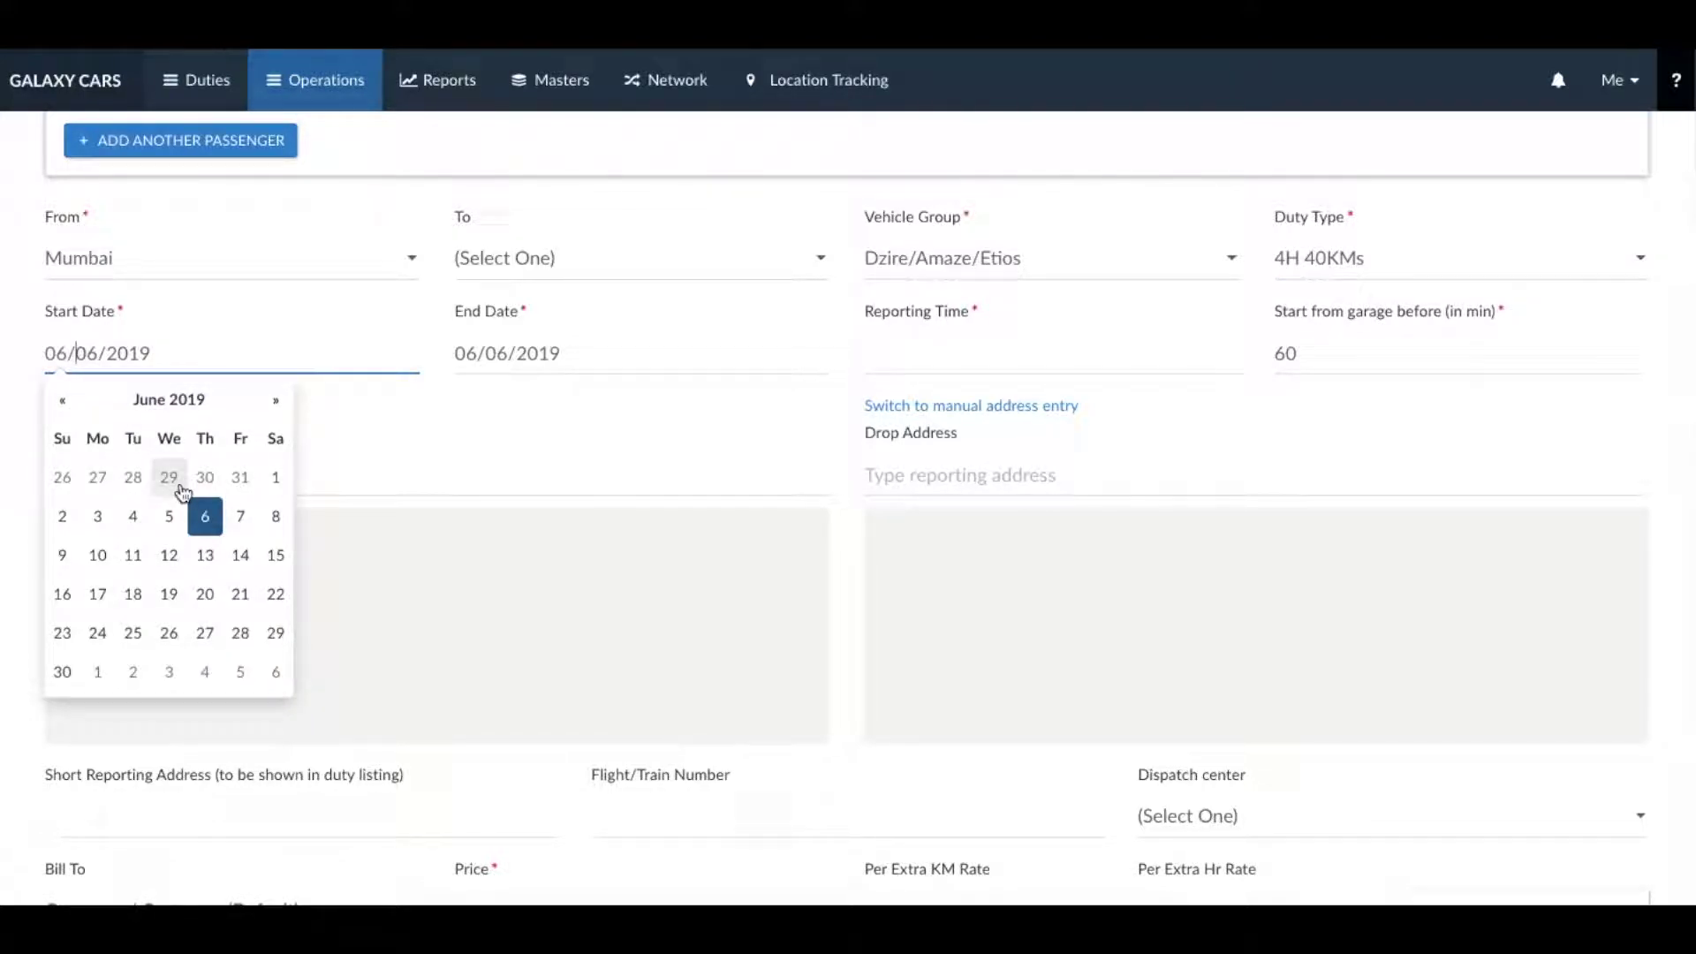
left_click(241, 559)
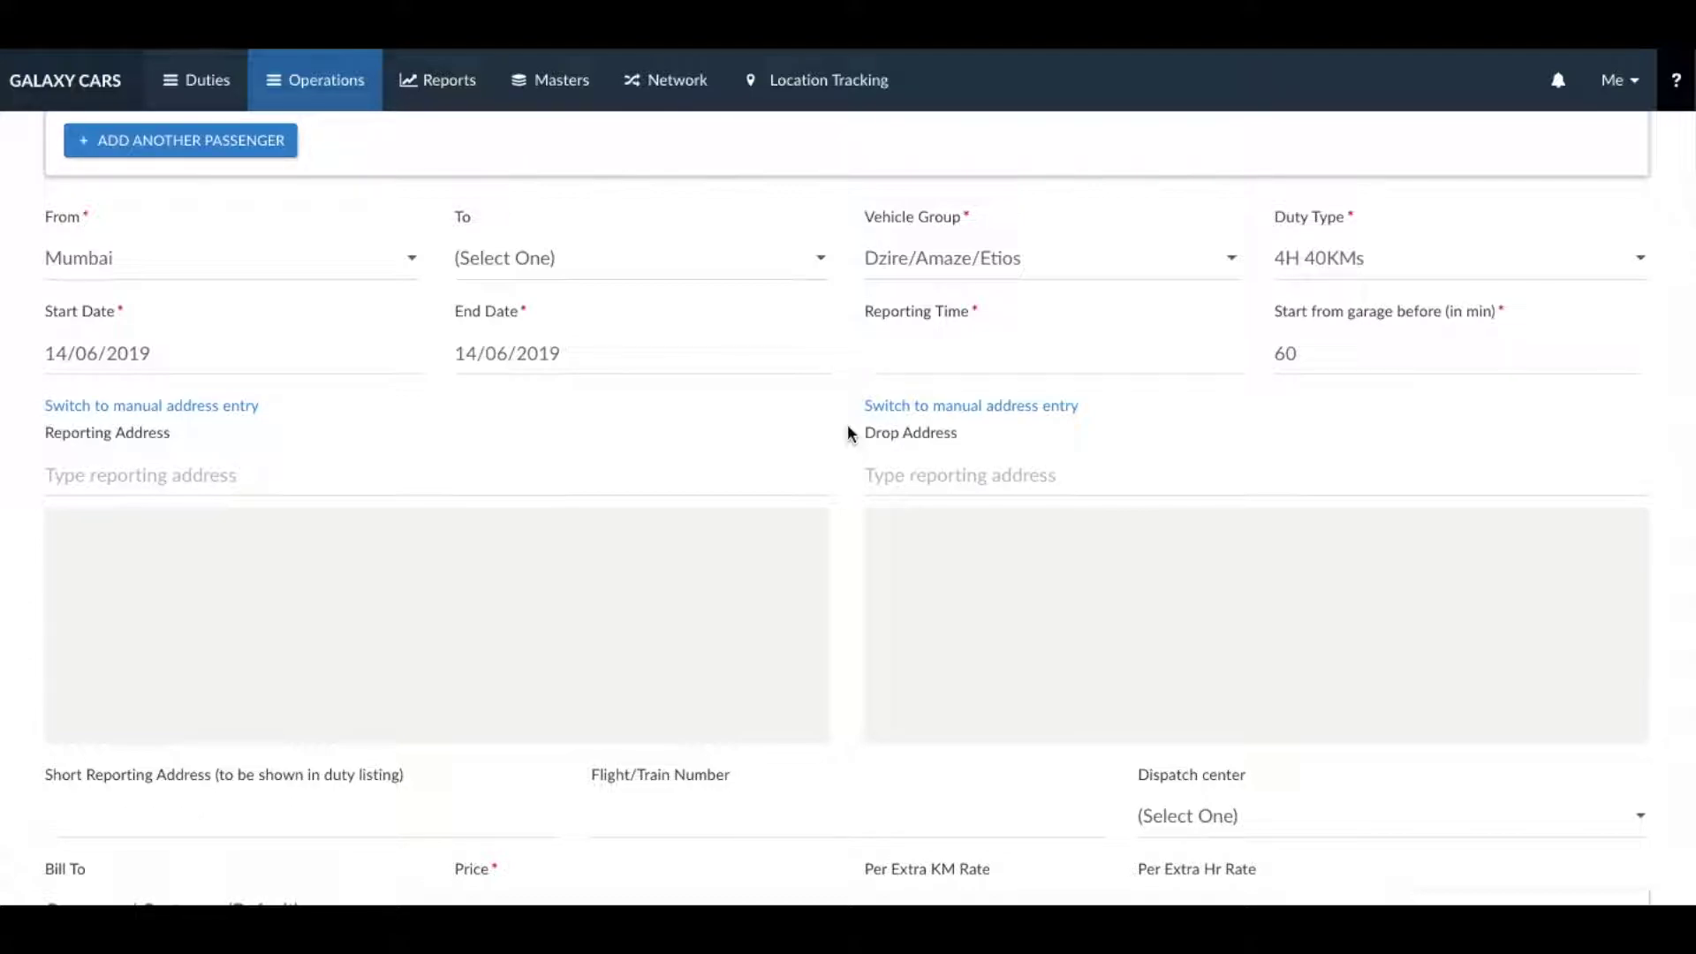
left_click(889, 354)
type("1000")
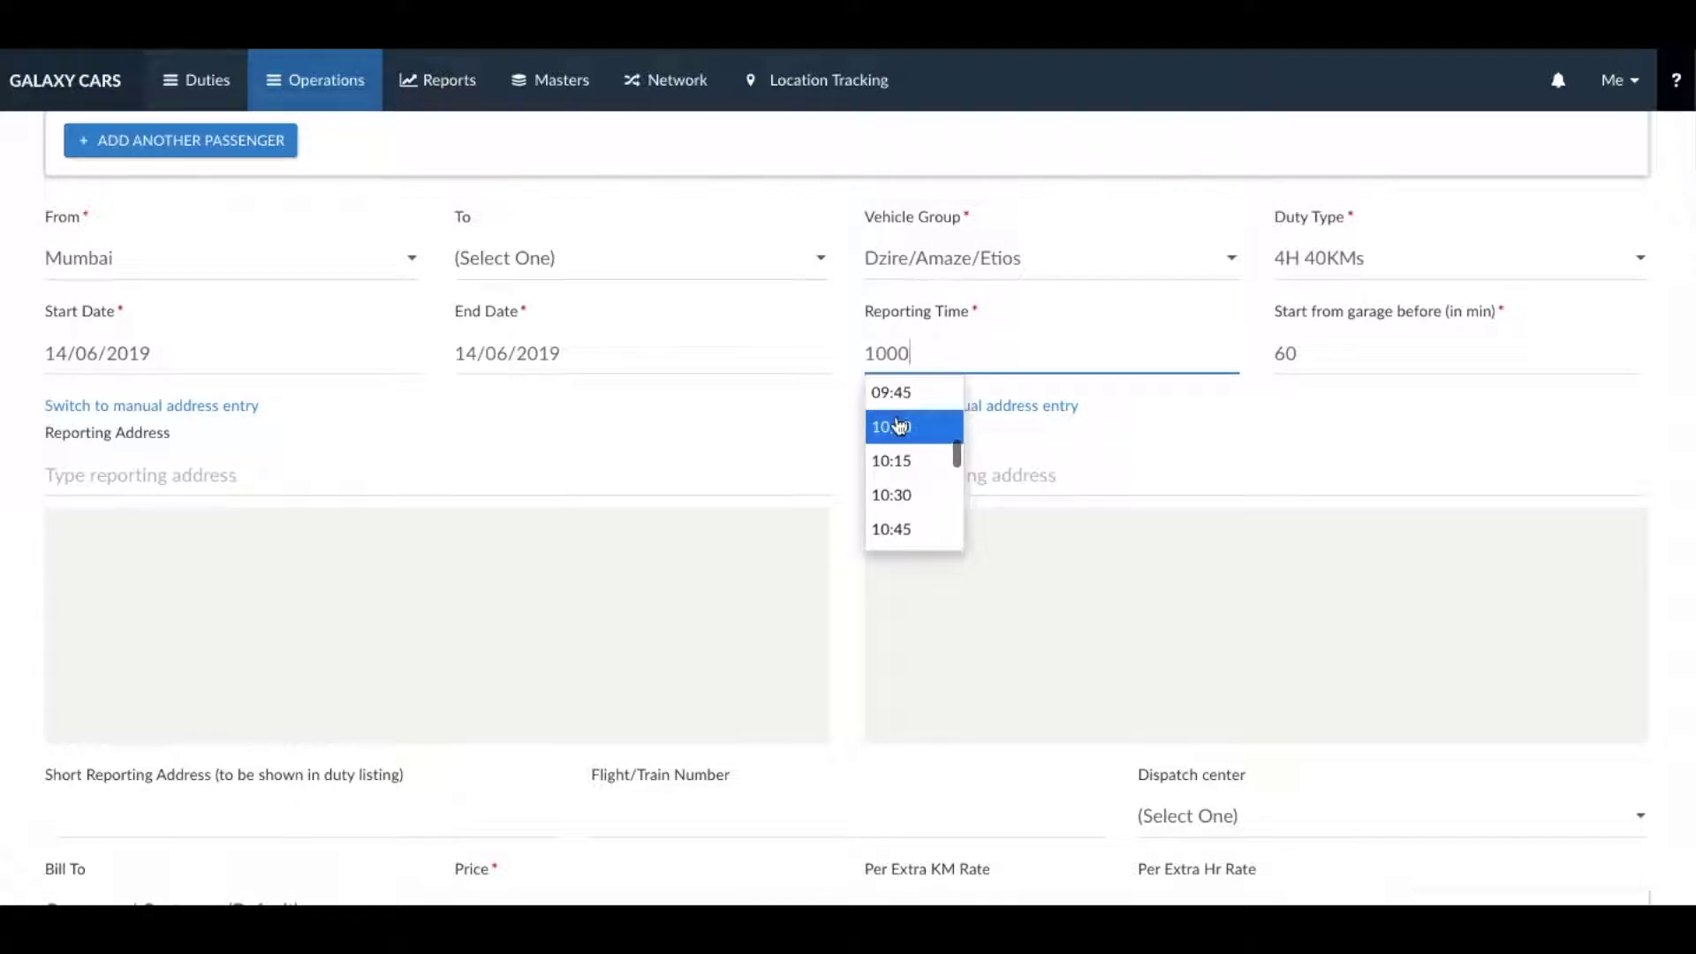
left_click(895, 427)
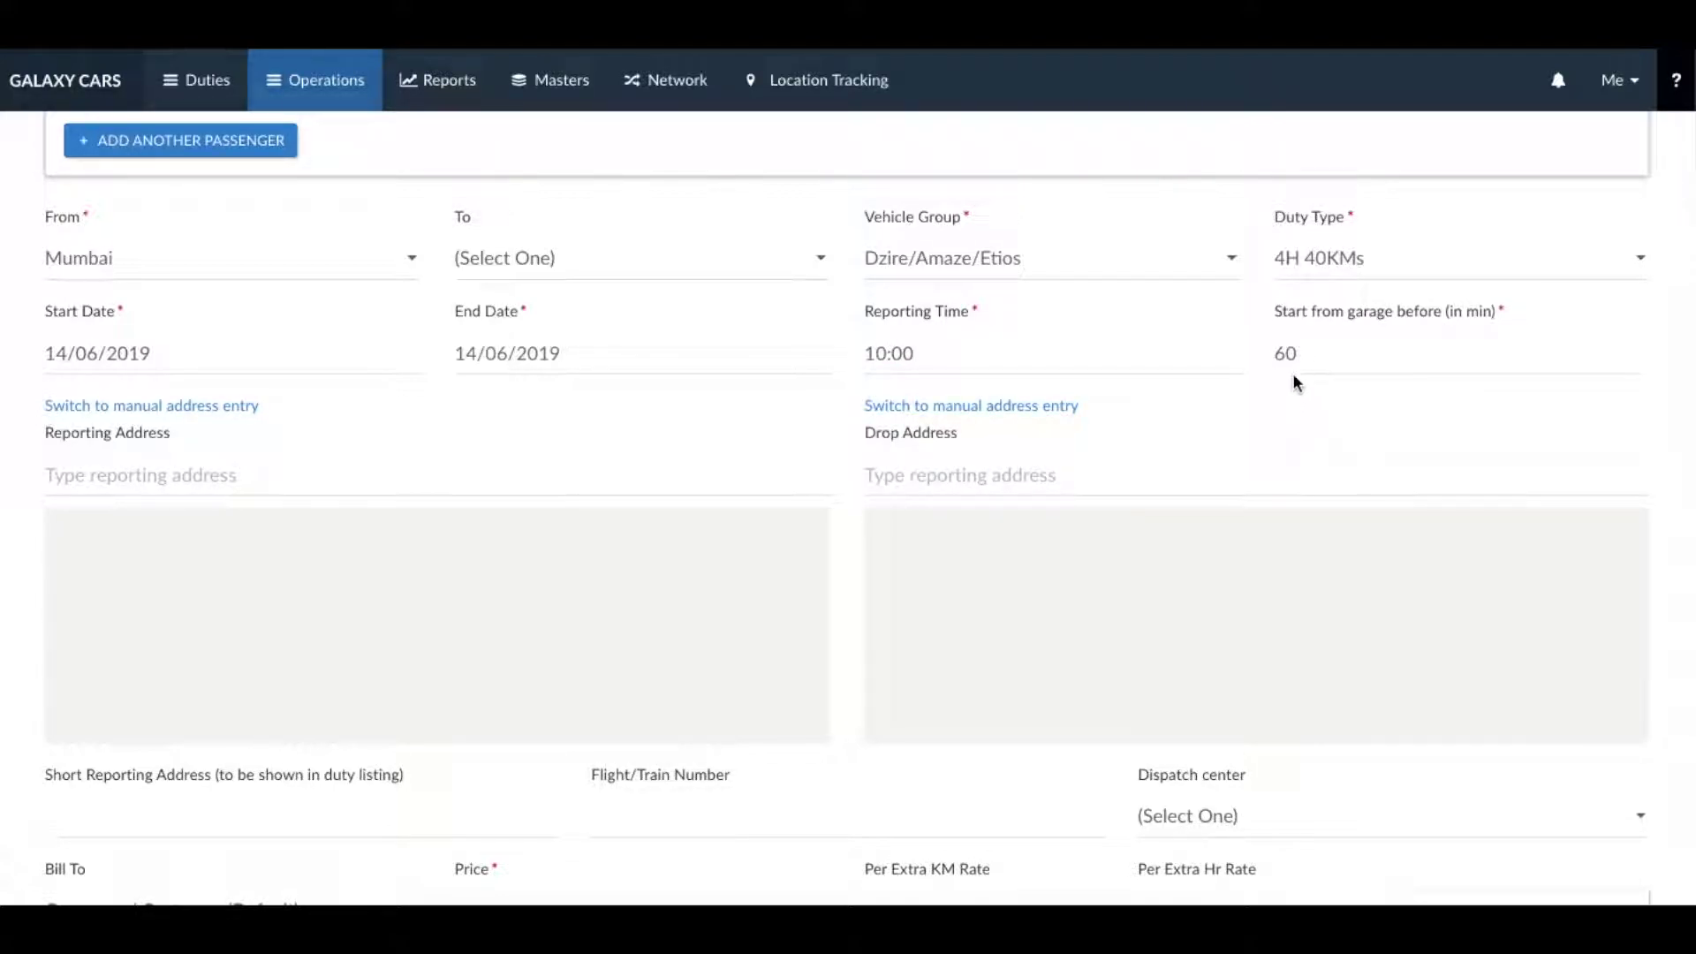
double_click(1272, 355)
type("30")
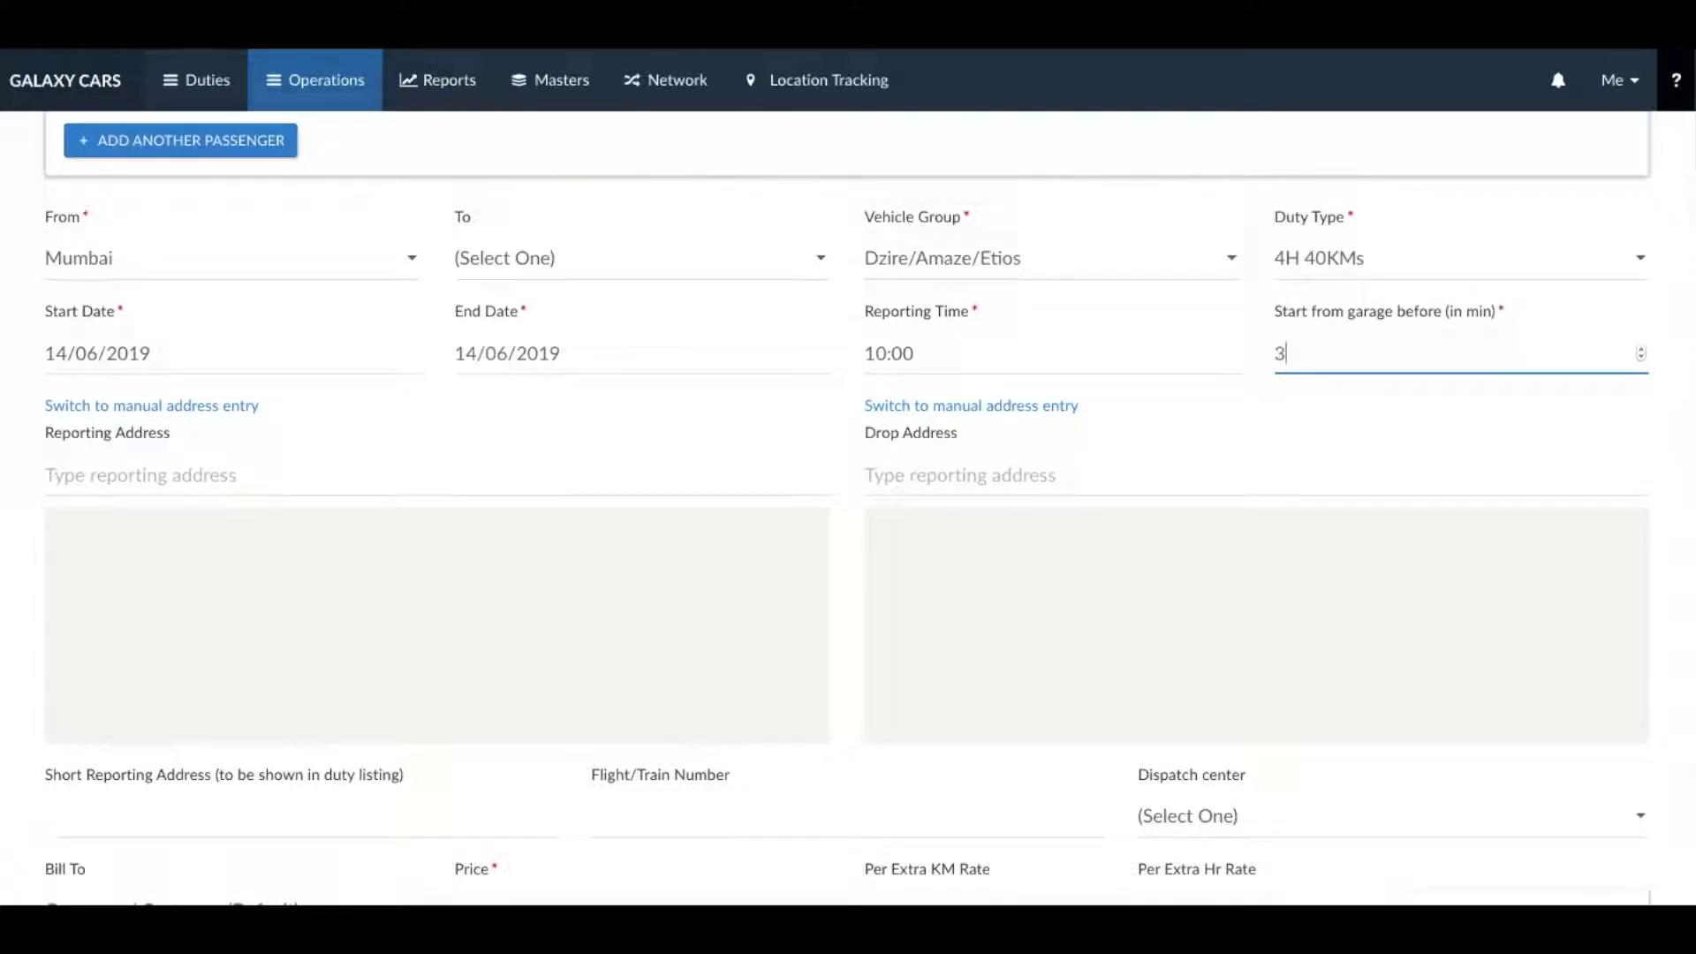
left_click(1265, 426)
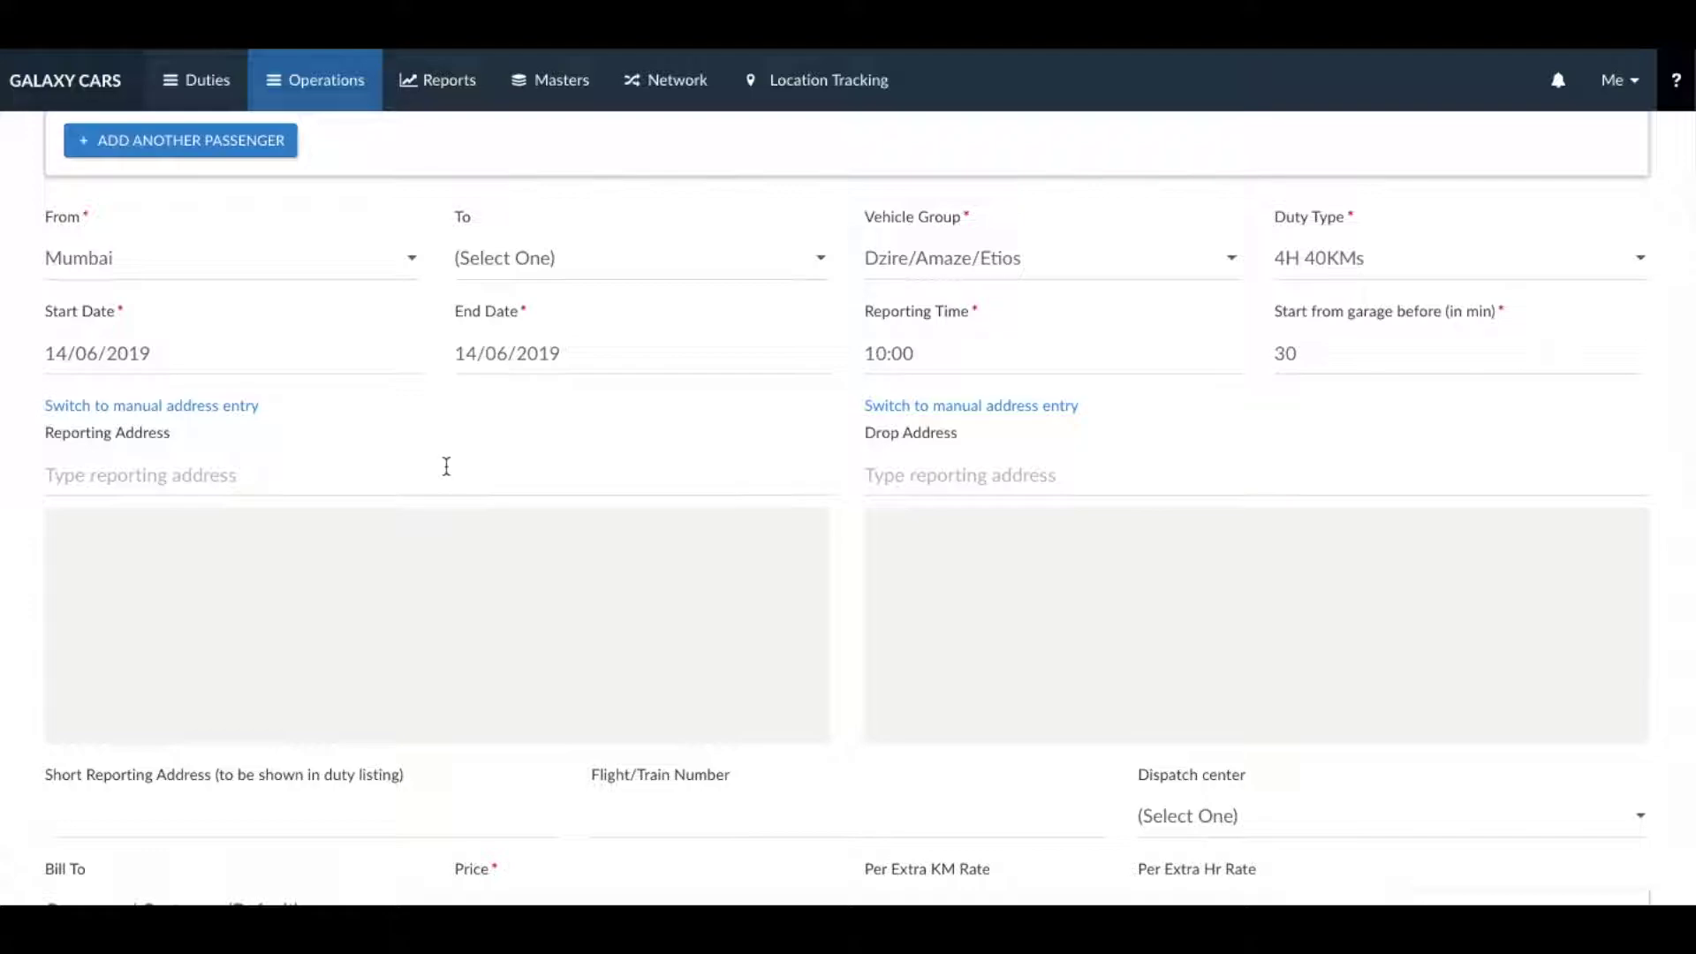
left_click(128, 477)
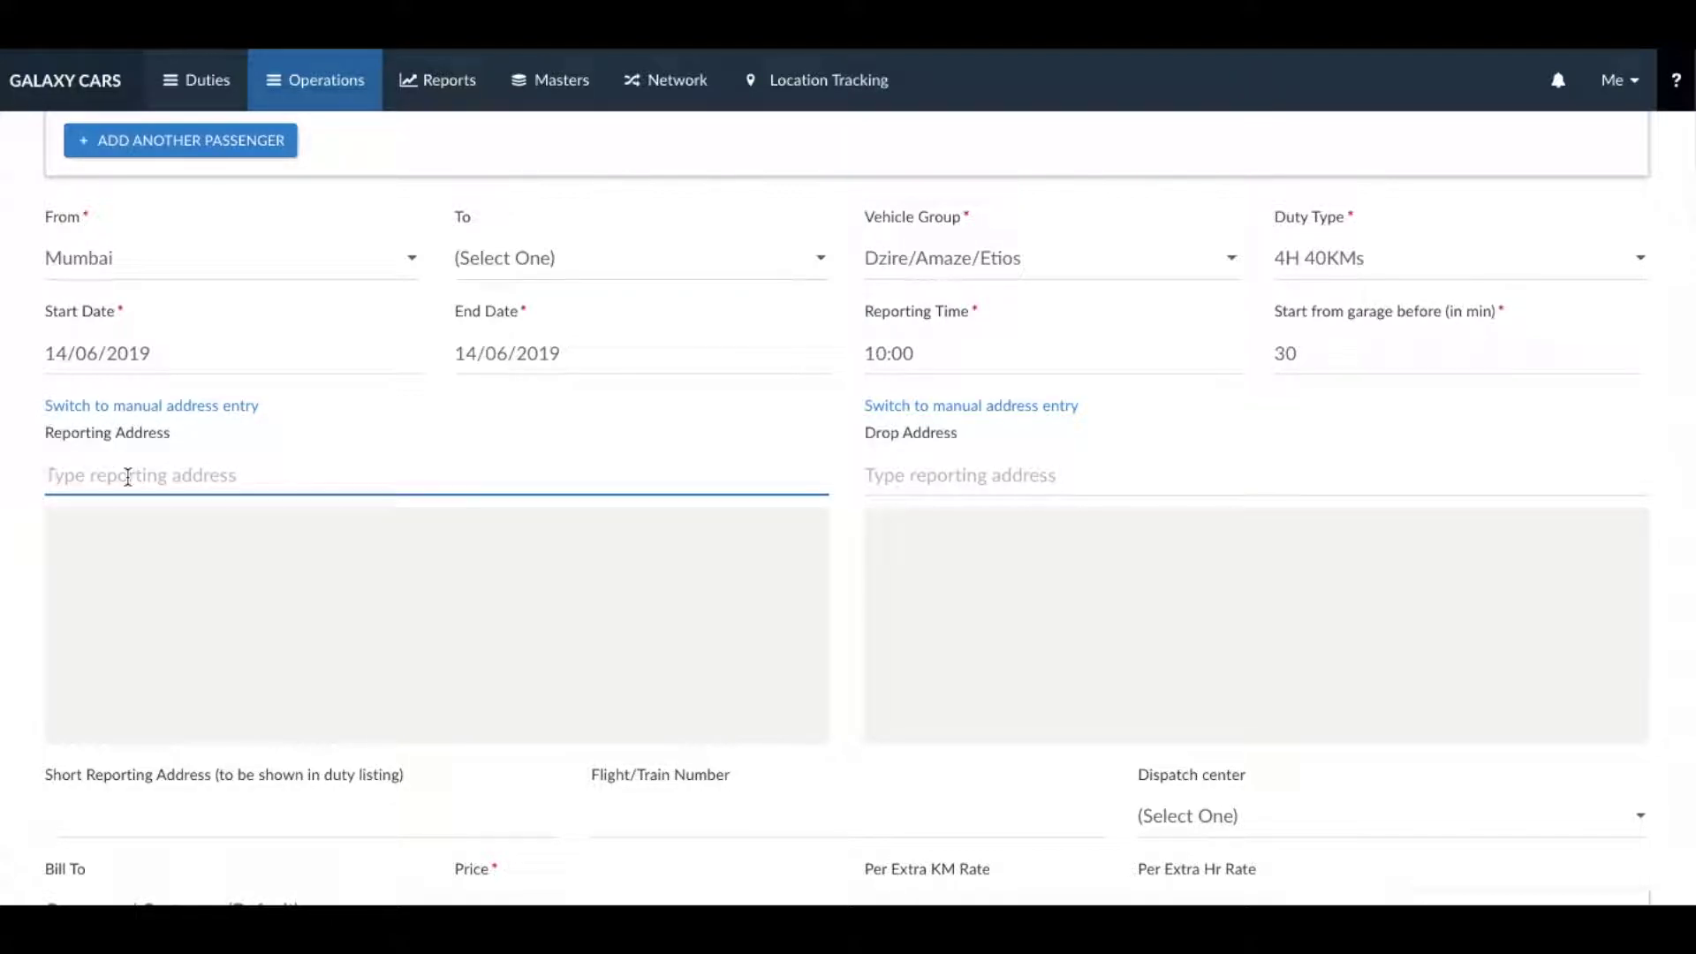
type("247")
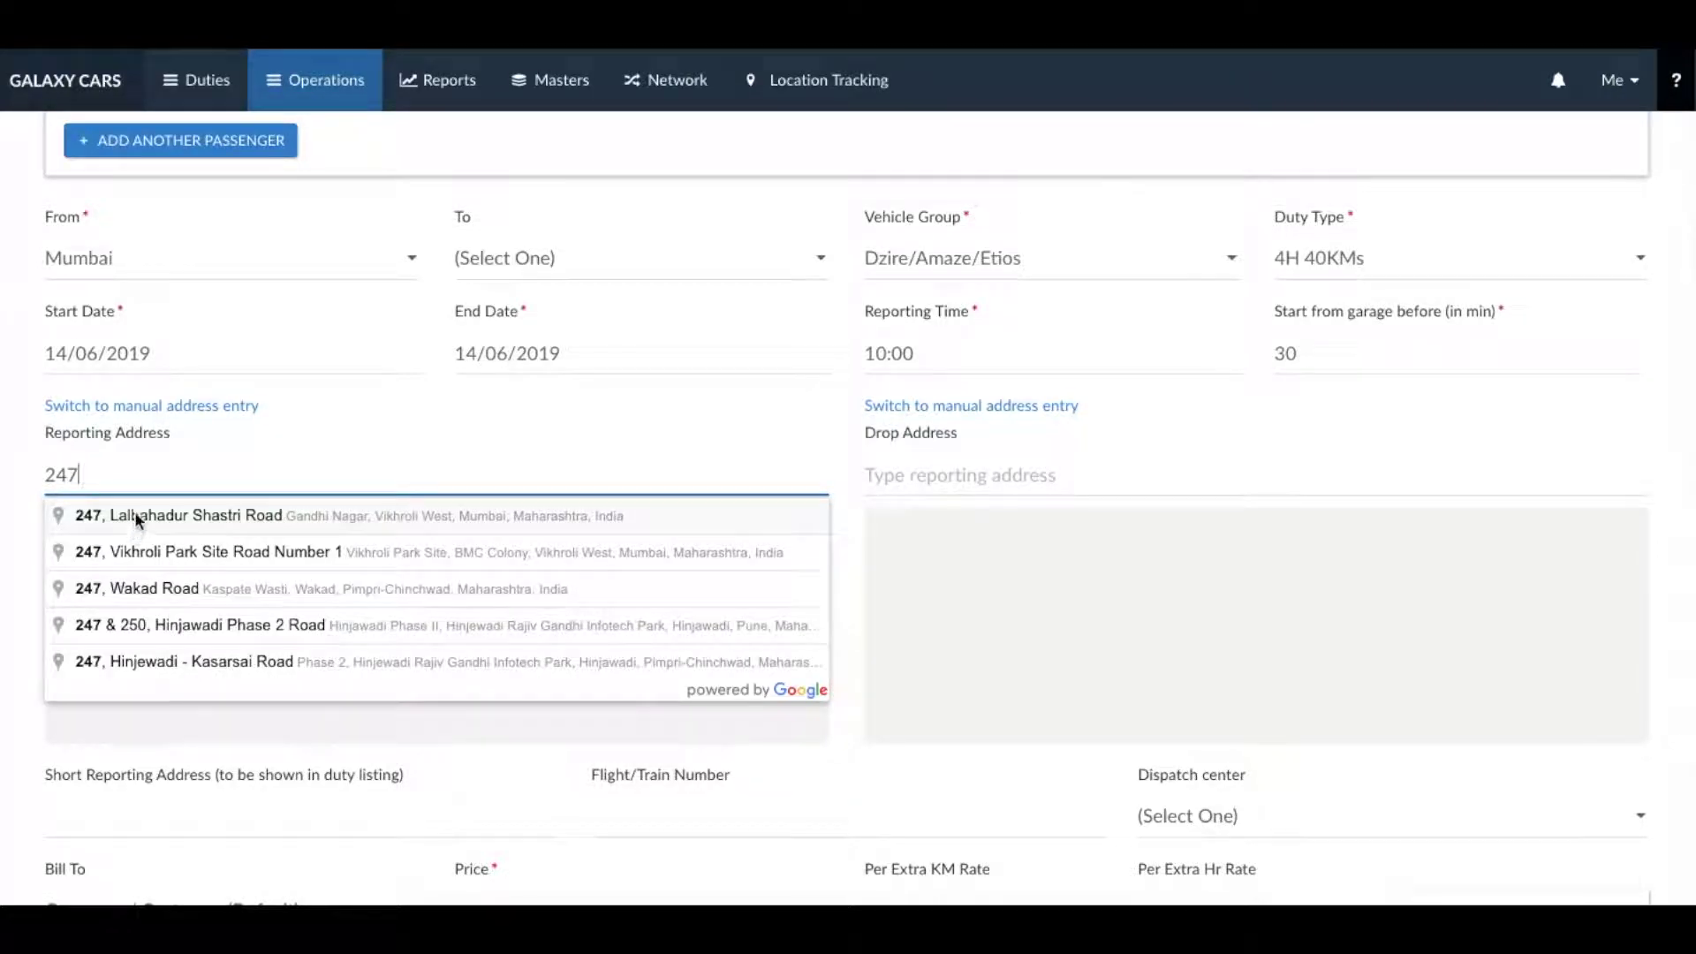
left_click(134, 512)
left_click(883, 474)
type("kohi")
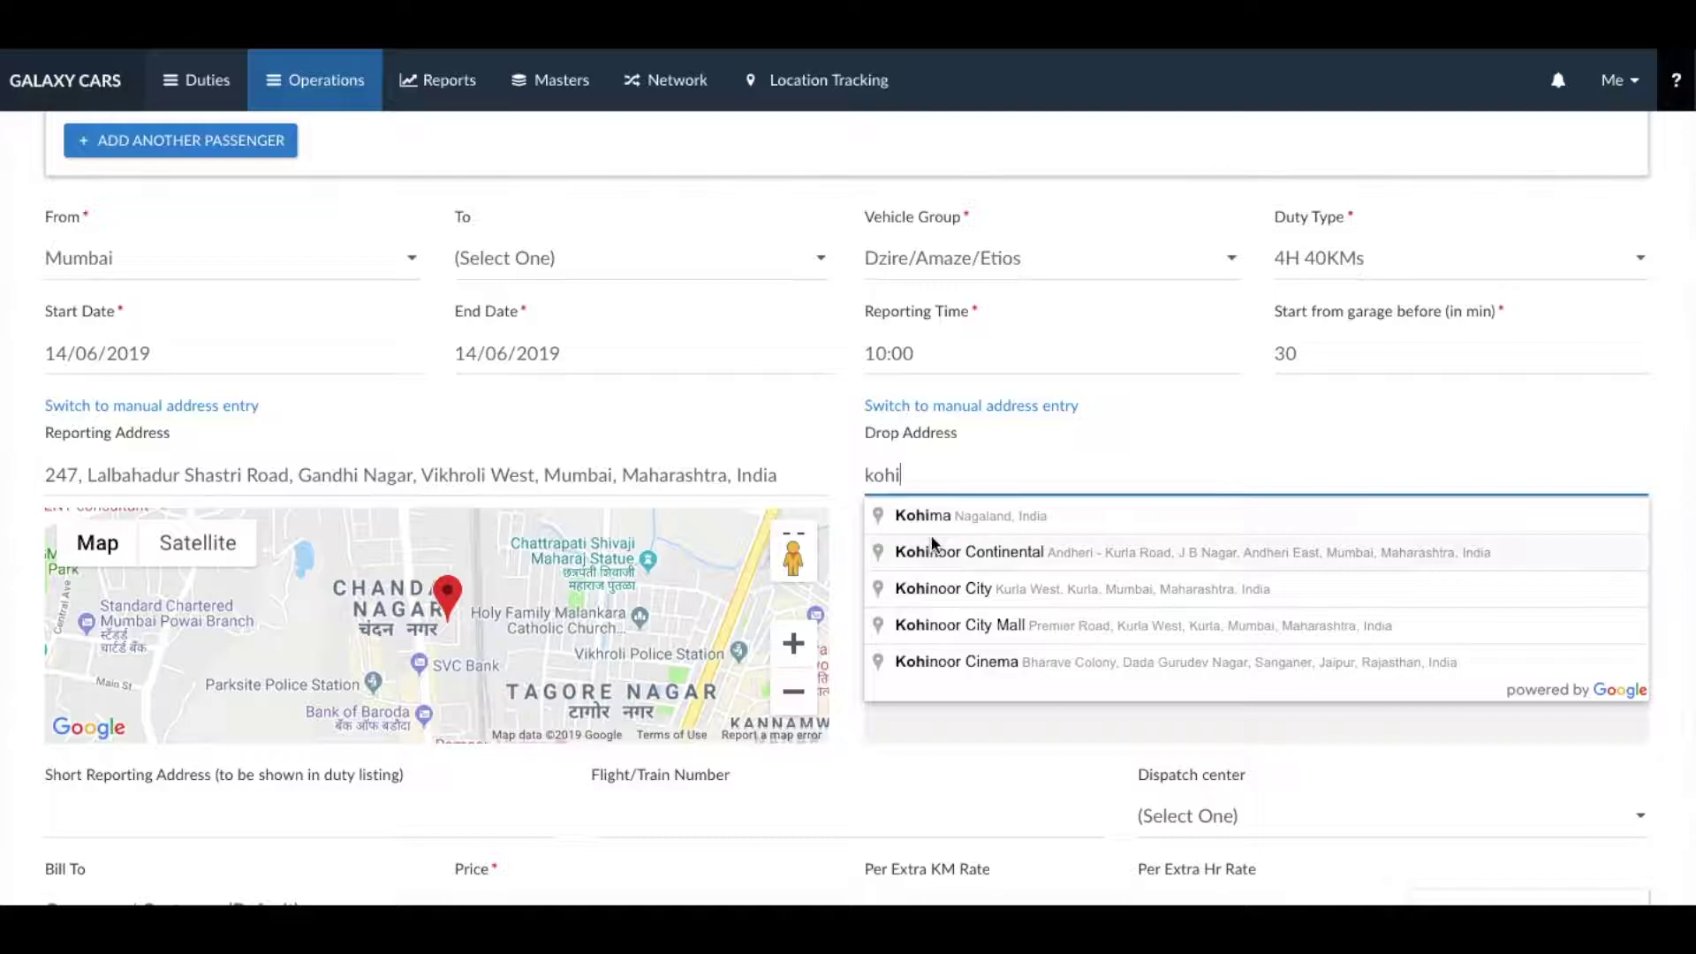
left_click(929, 587)
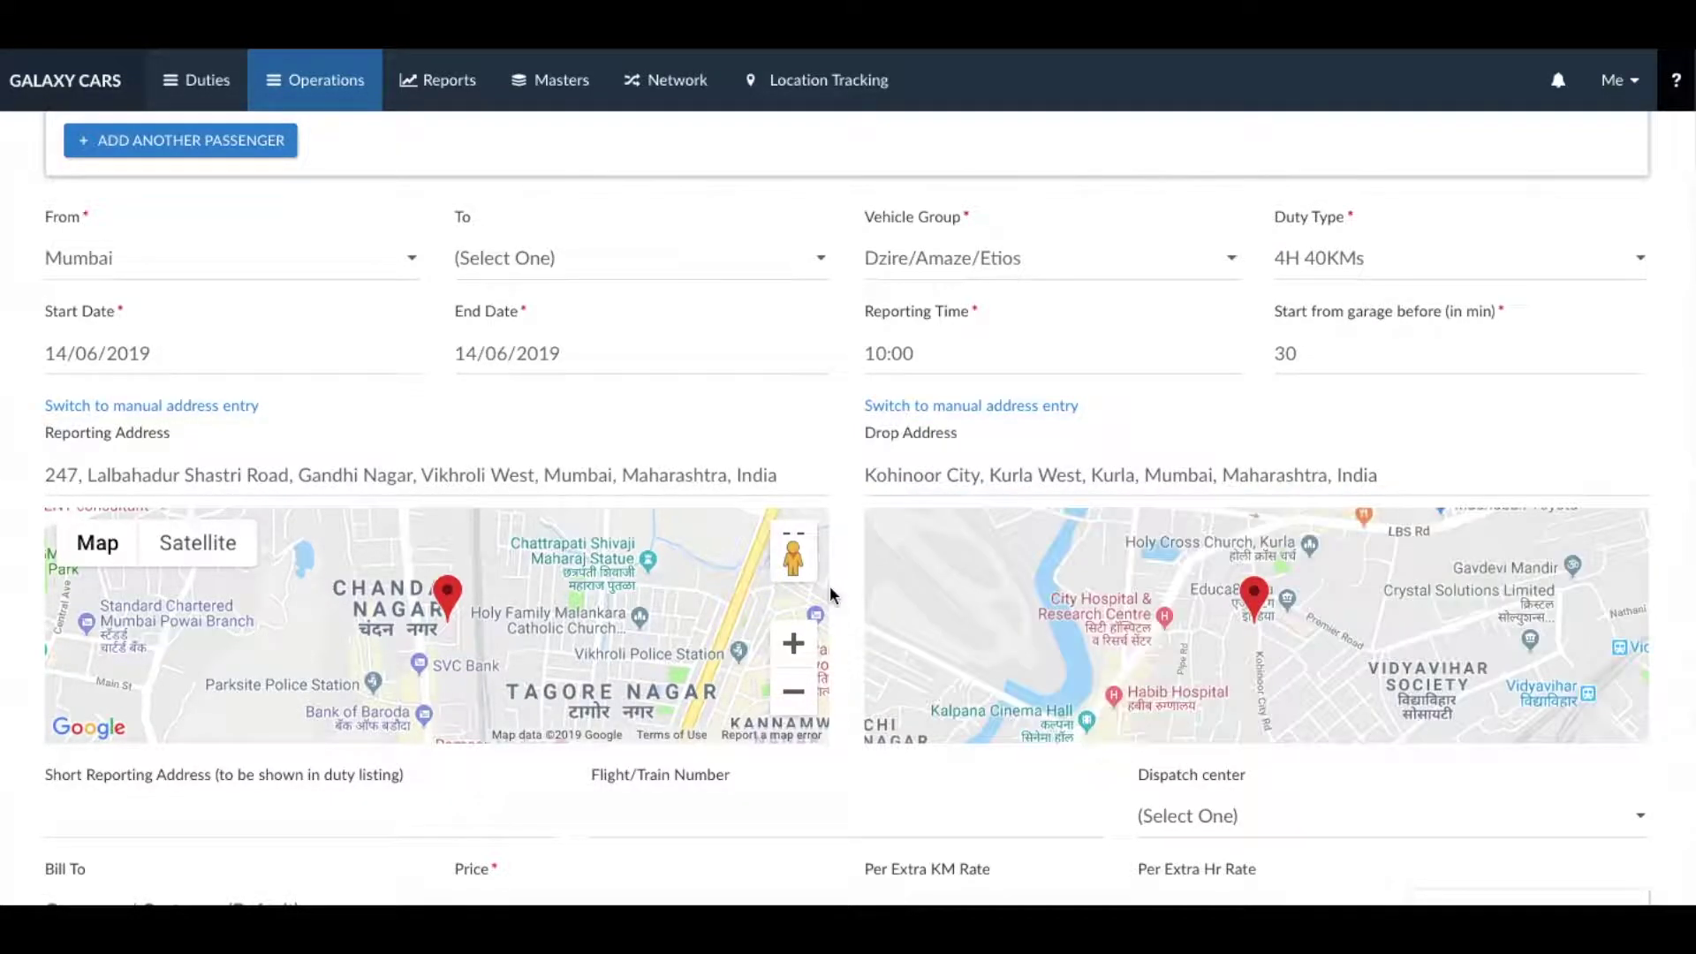
scroll(839, 602, "down", 2)
scroll(839, 601, "down", 2)
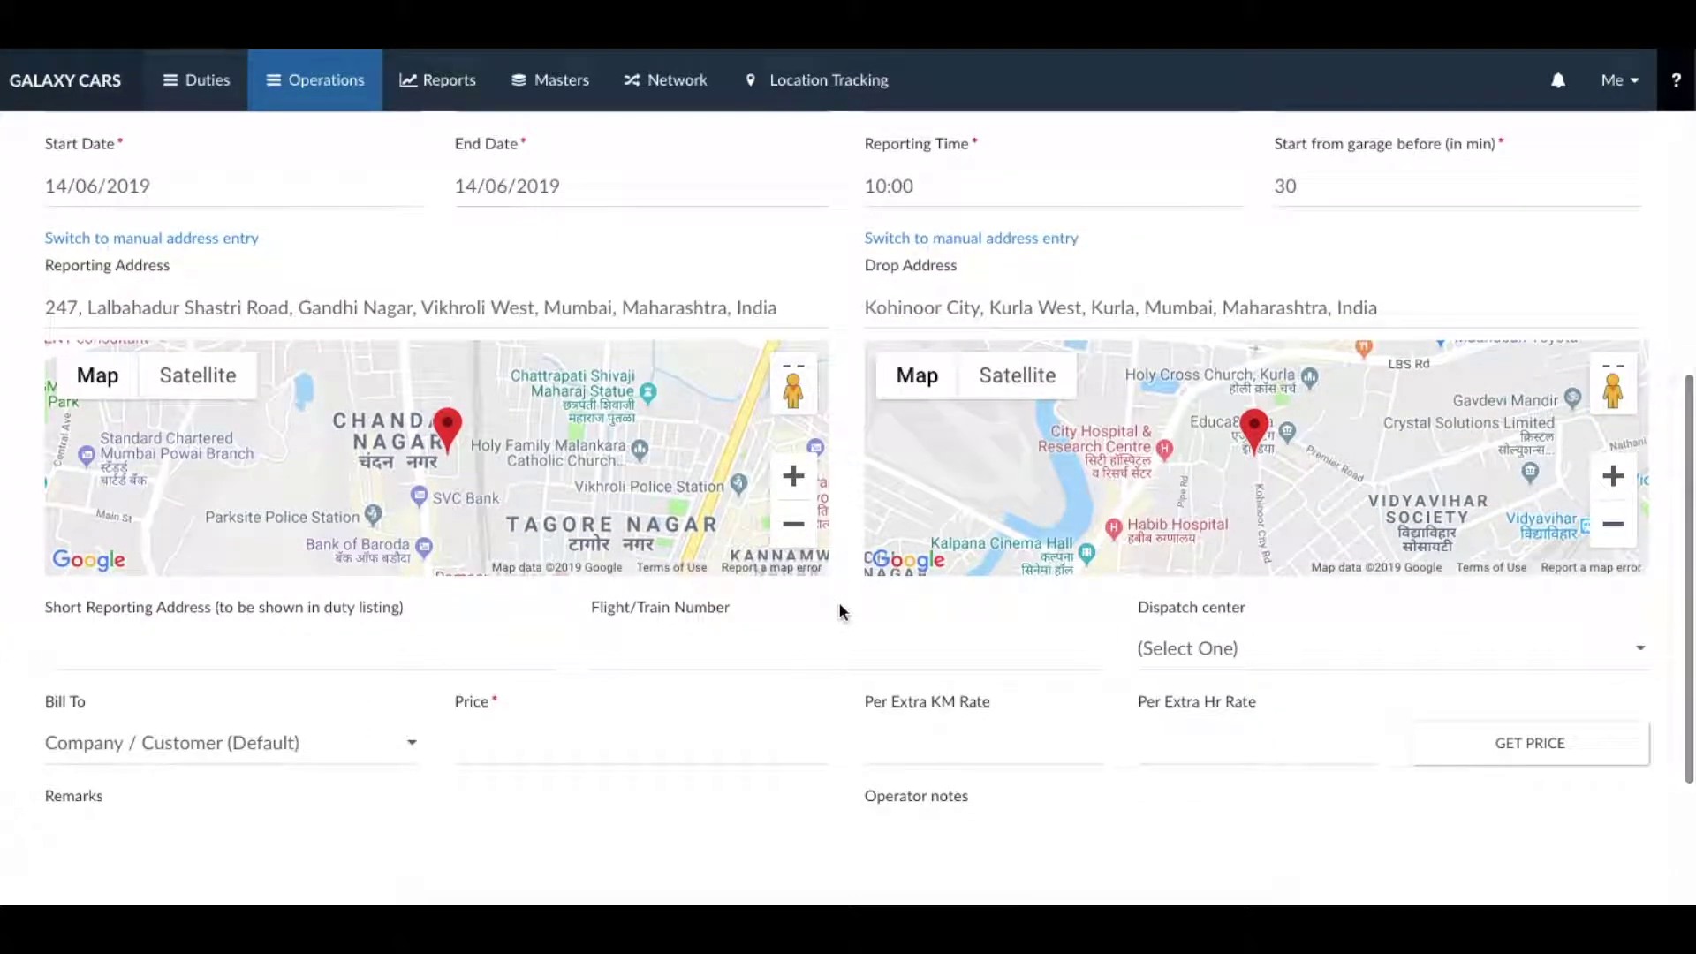
scroll(839, 601, "down", 1)
scroll(839, 609, "down", 3)
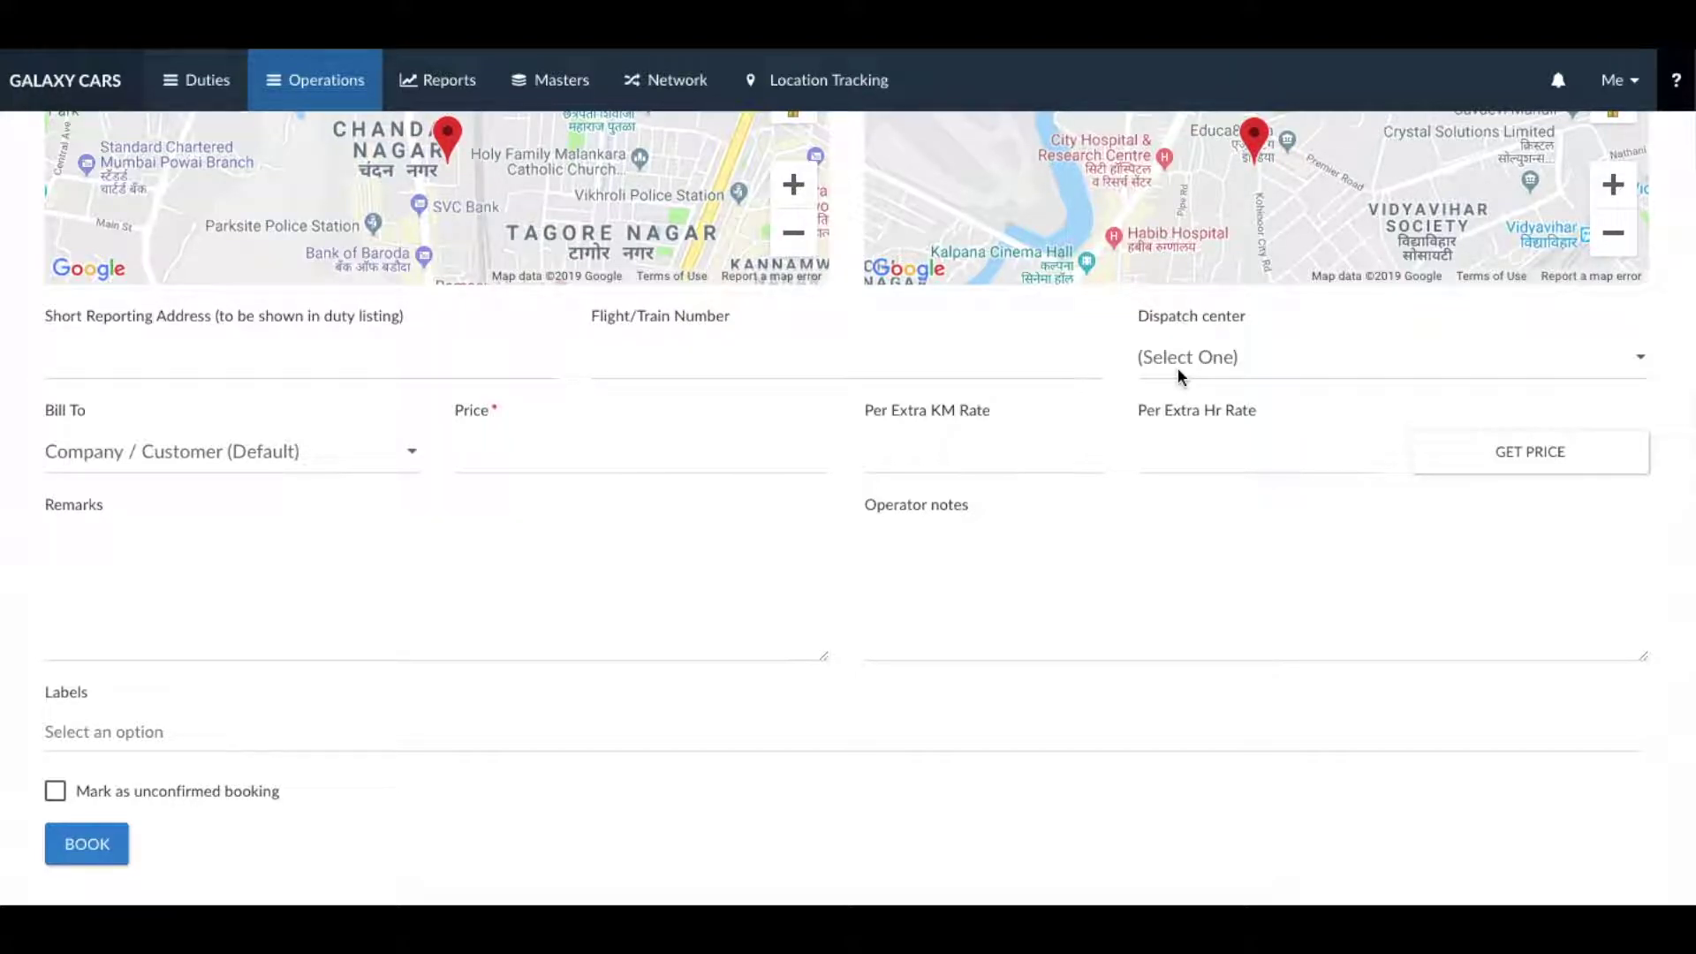
Fetch the booking price automatically, giving 500.
left_click(495, 450)
type("12")
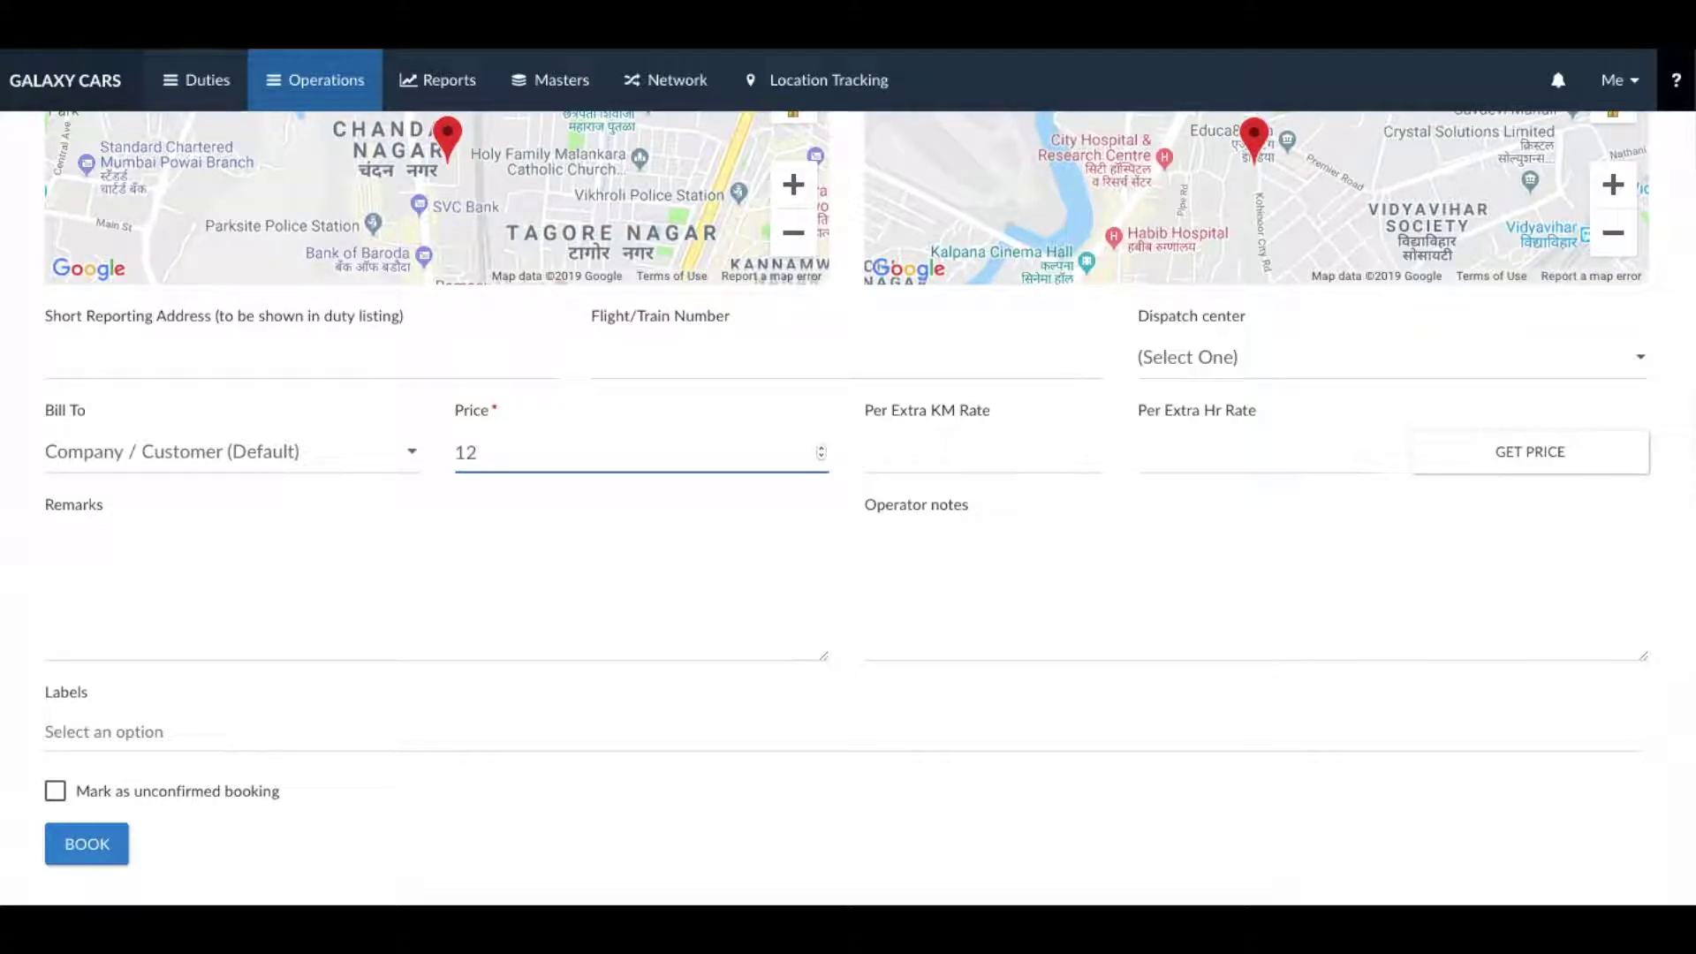
key("BackSpace")
key("BackSpace")
left_click(1453, 455)
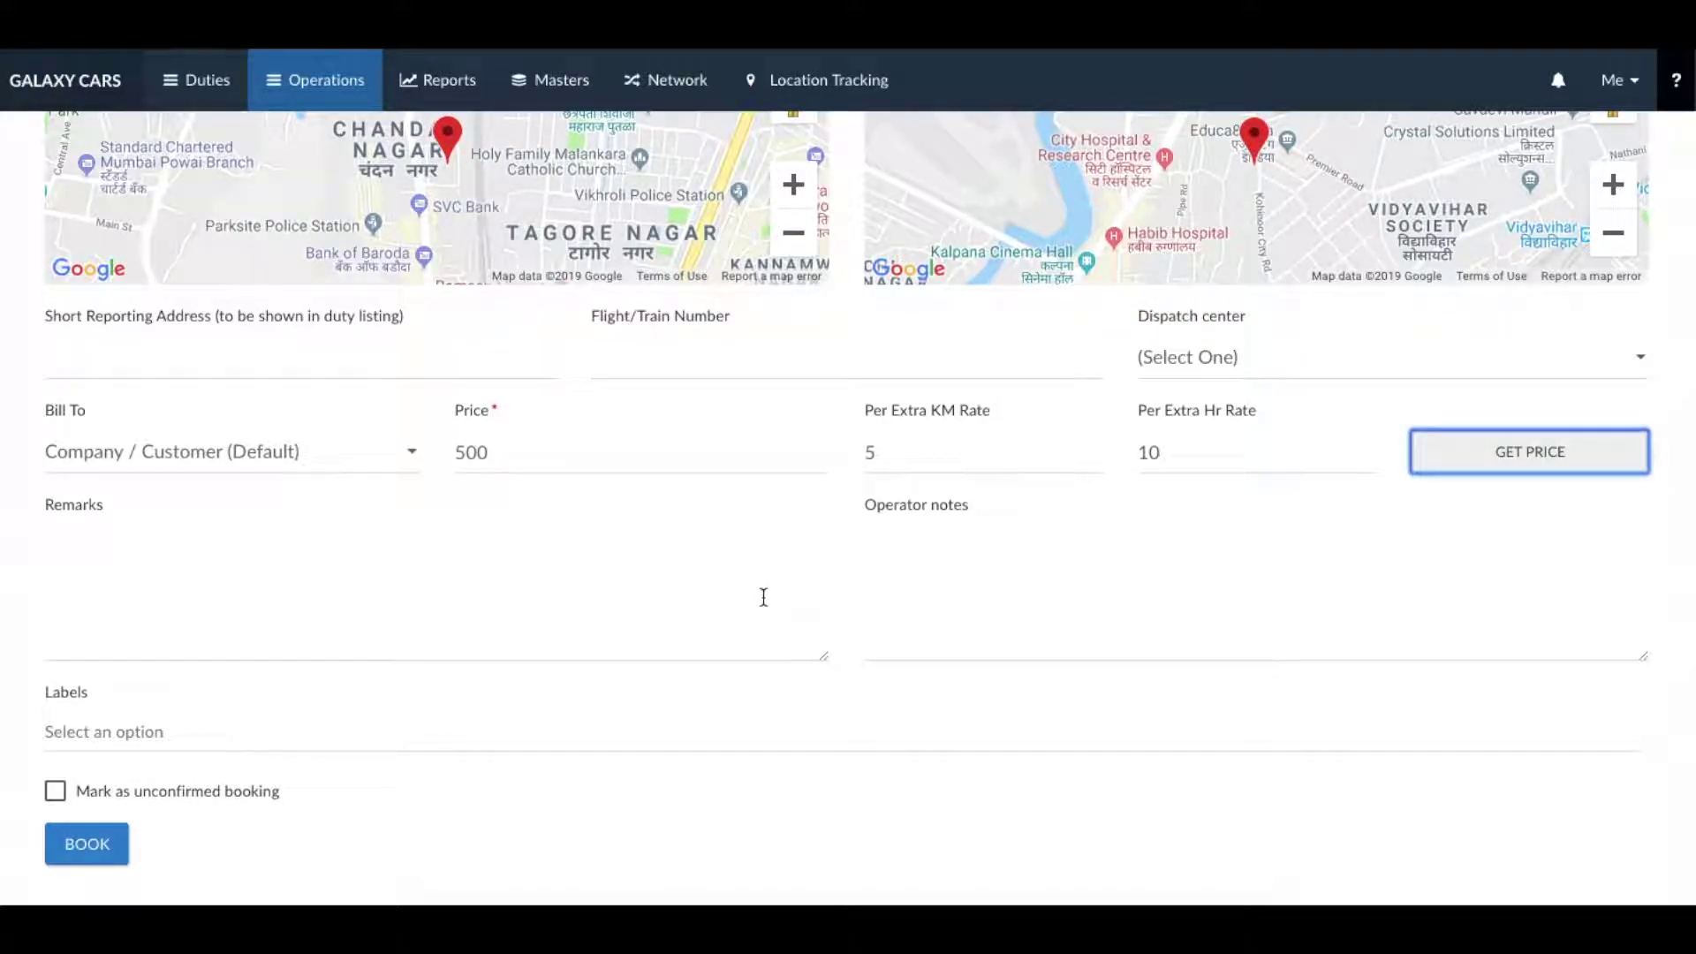
scroll(761, 597, "down", 1)
Enter remarks 'VIP Booking' and operator note 'Send clean car'.
left_click(262, 538)
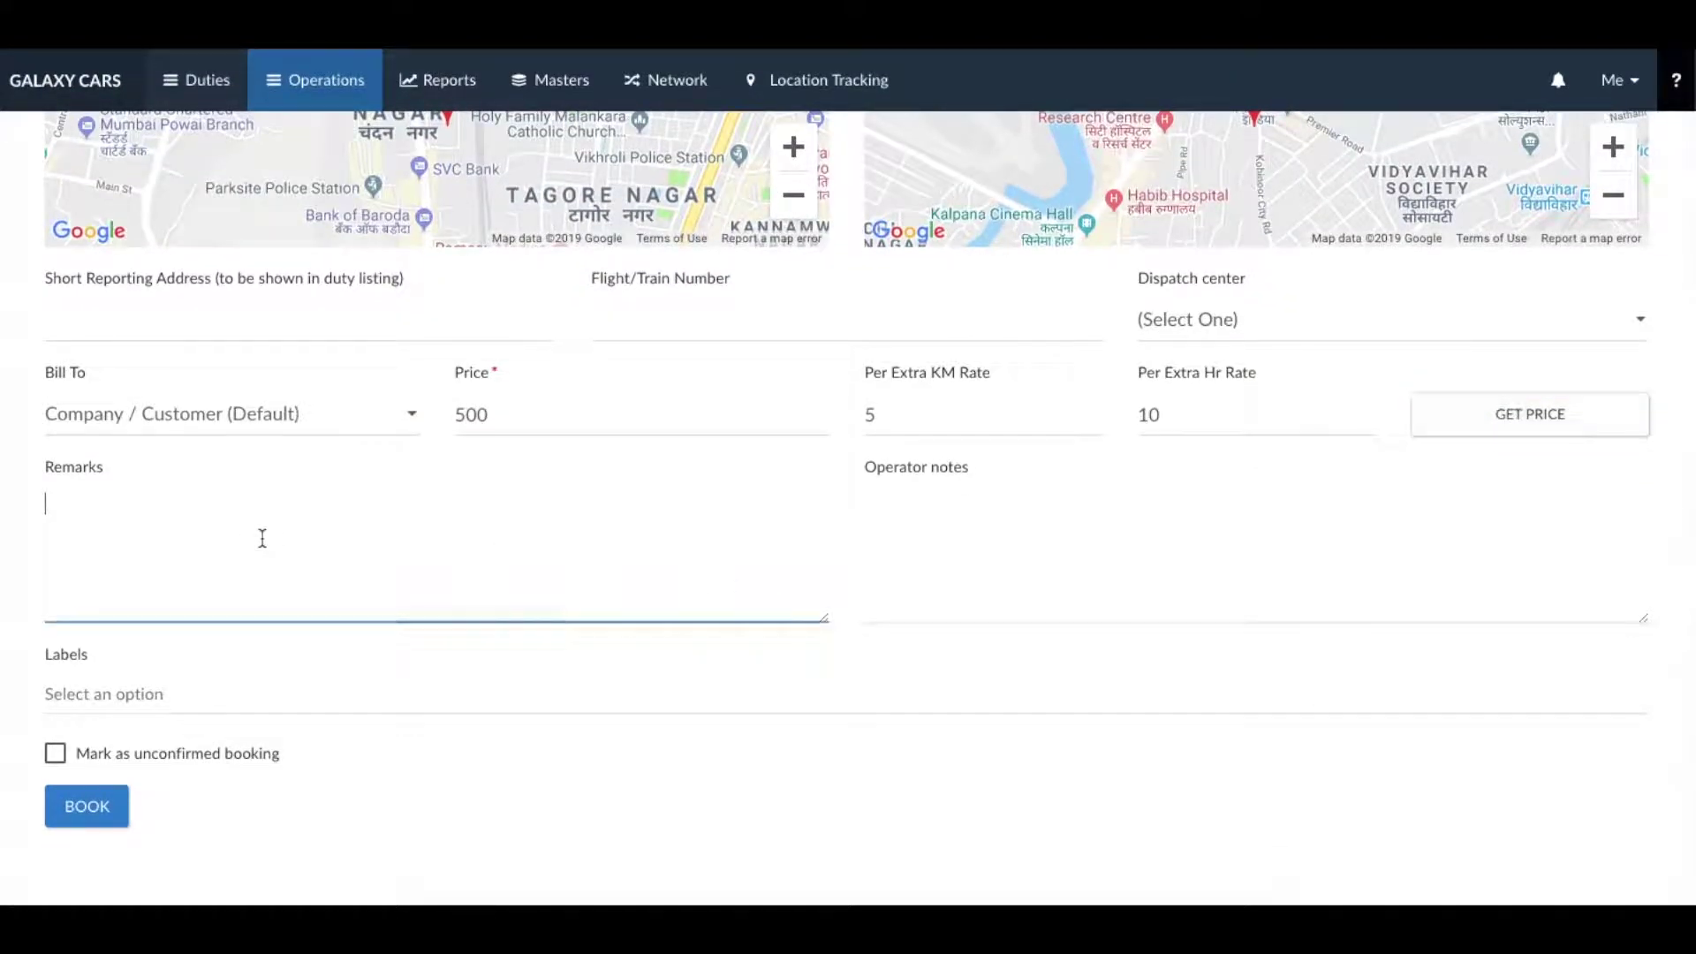
type("VIP Bookinbg")
key("BackSpace")
key("BackSpace")
type("g")
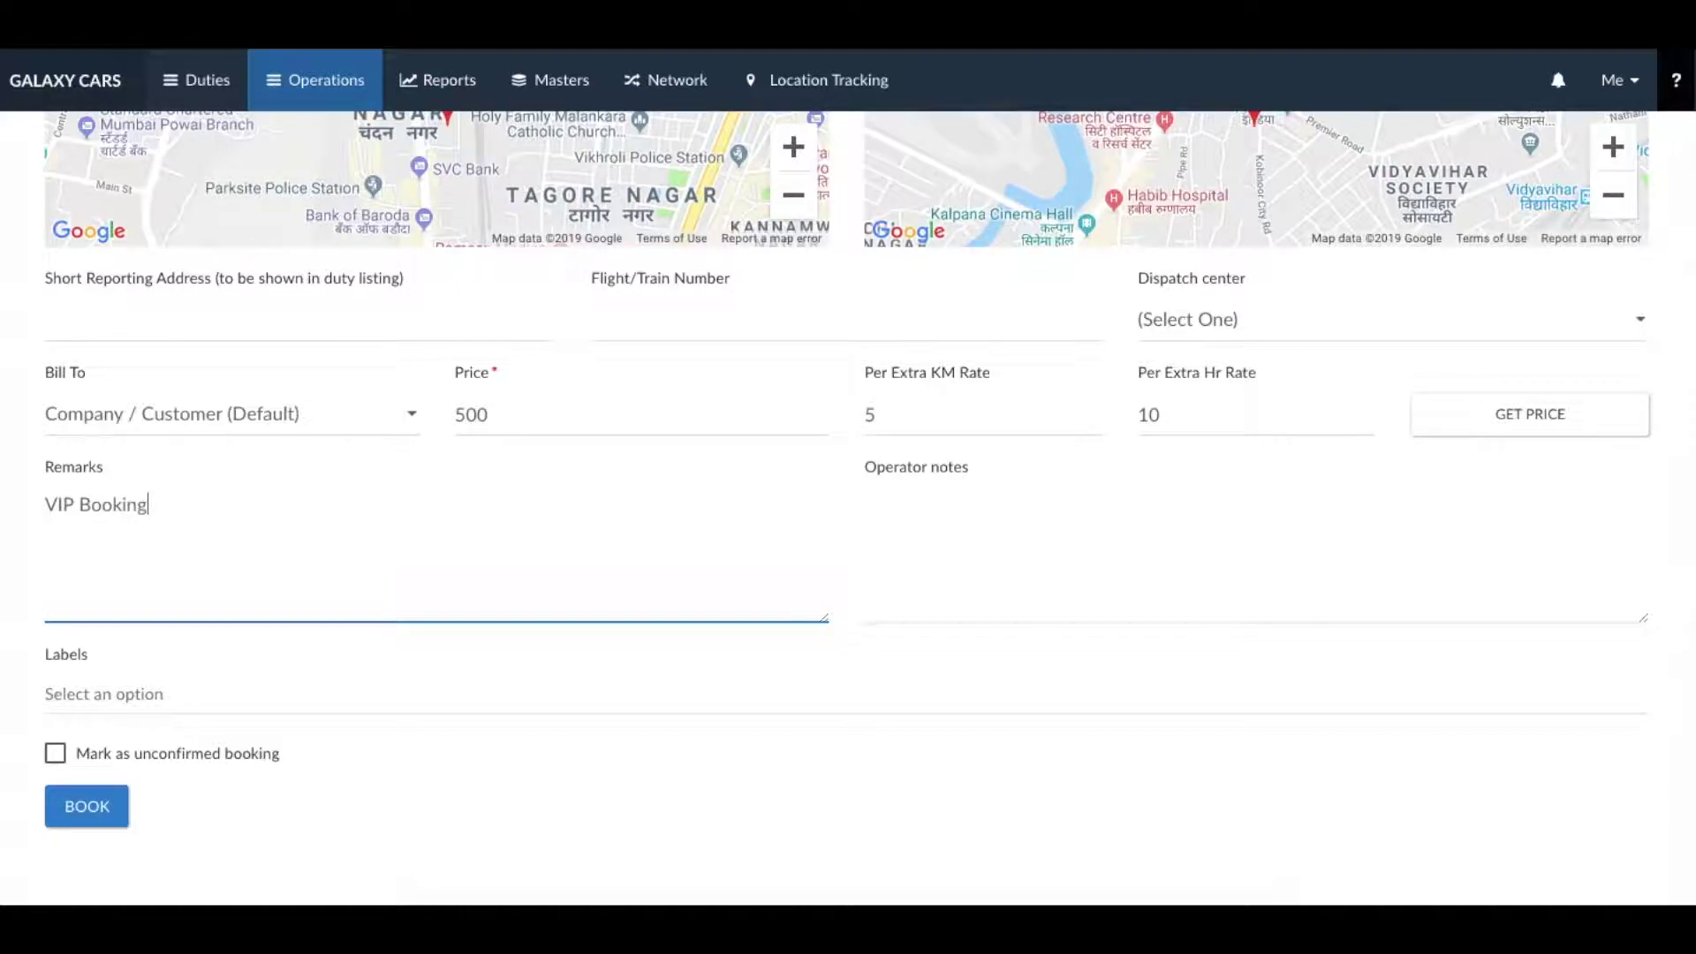
left_click(864, 516)
type("Send clean car")
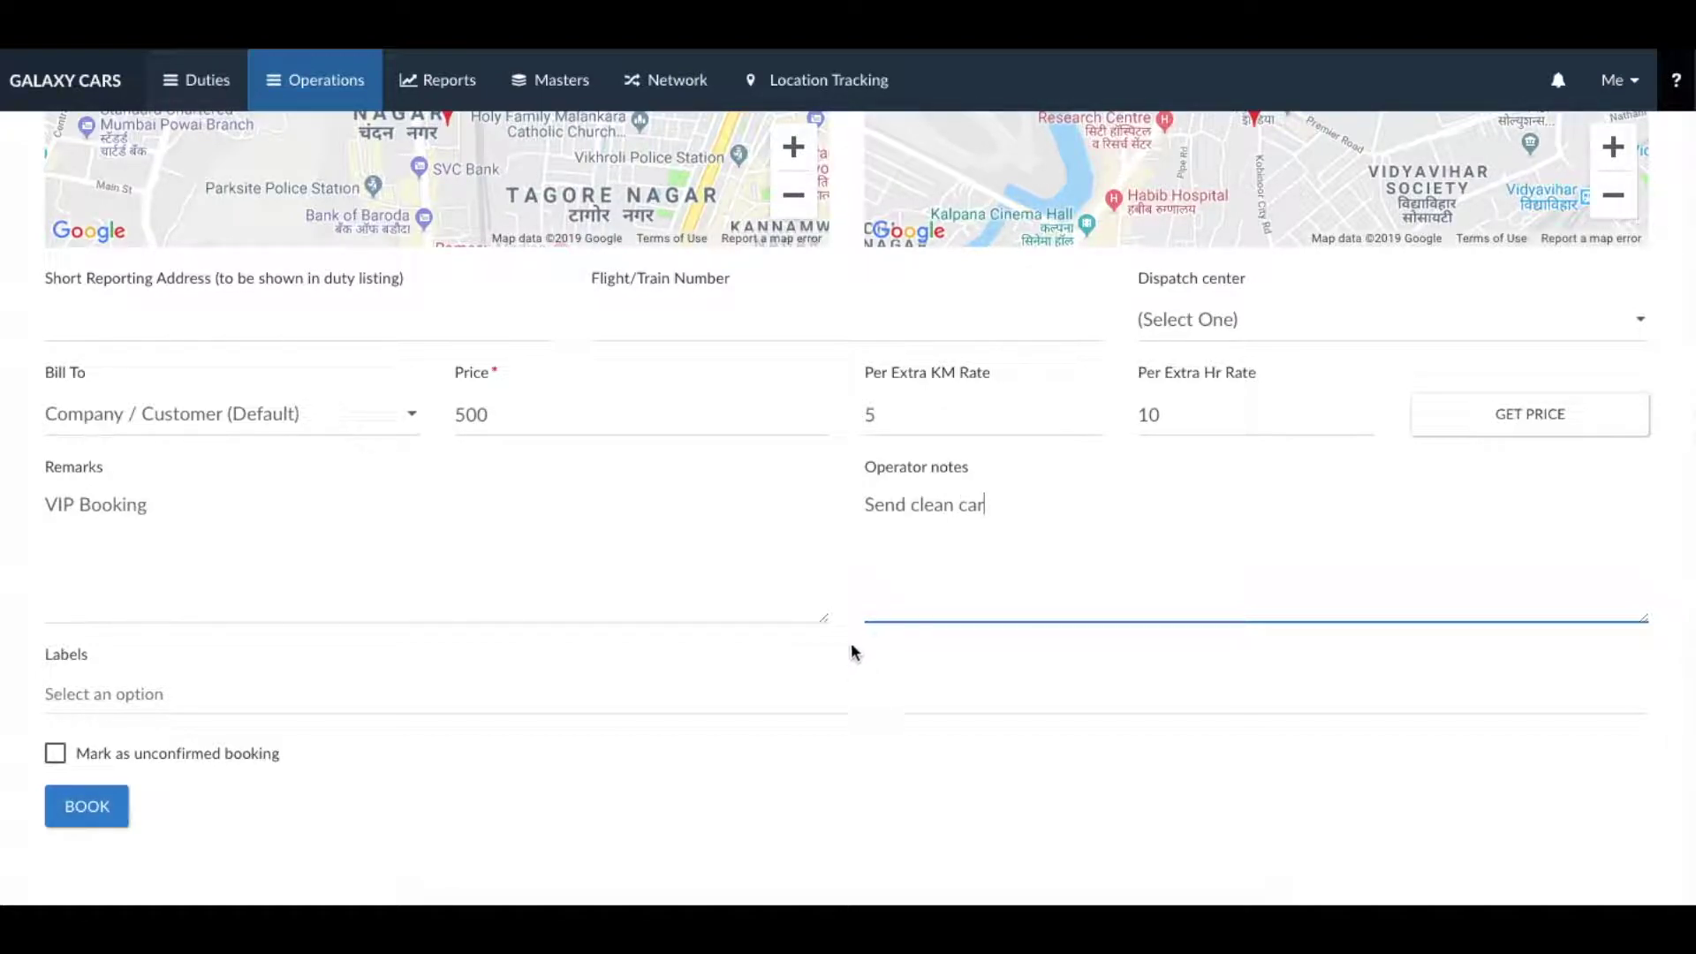
left_click(851, 629)
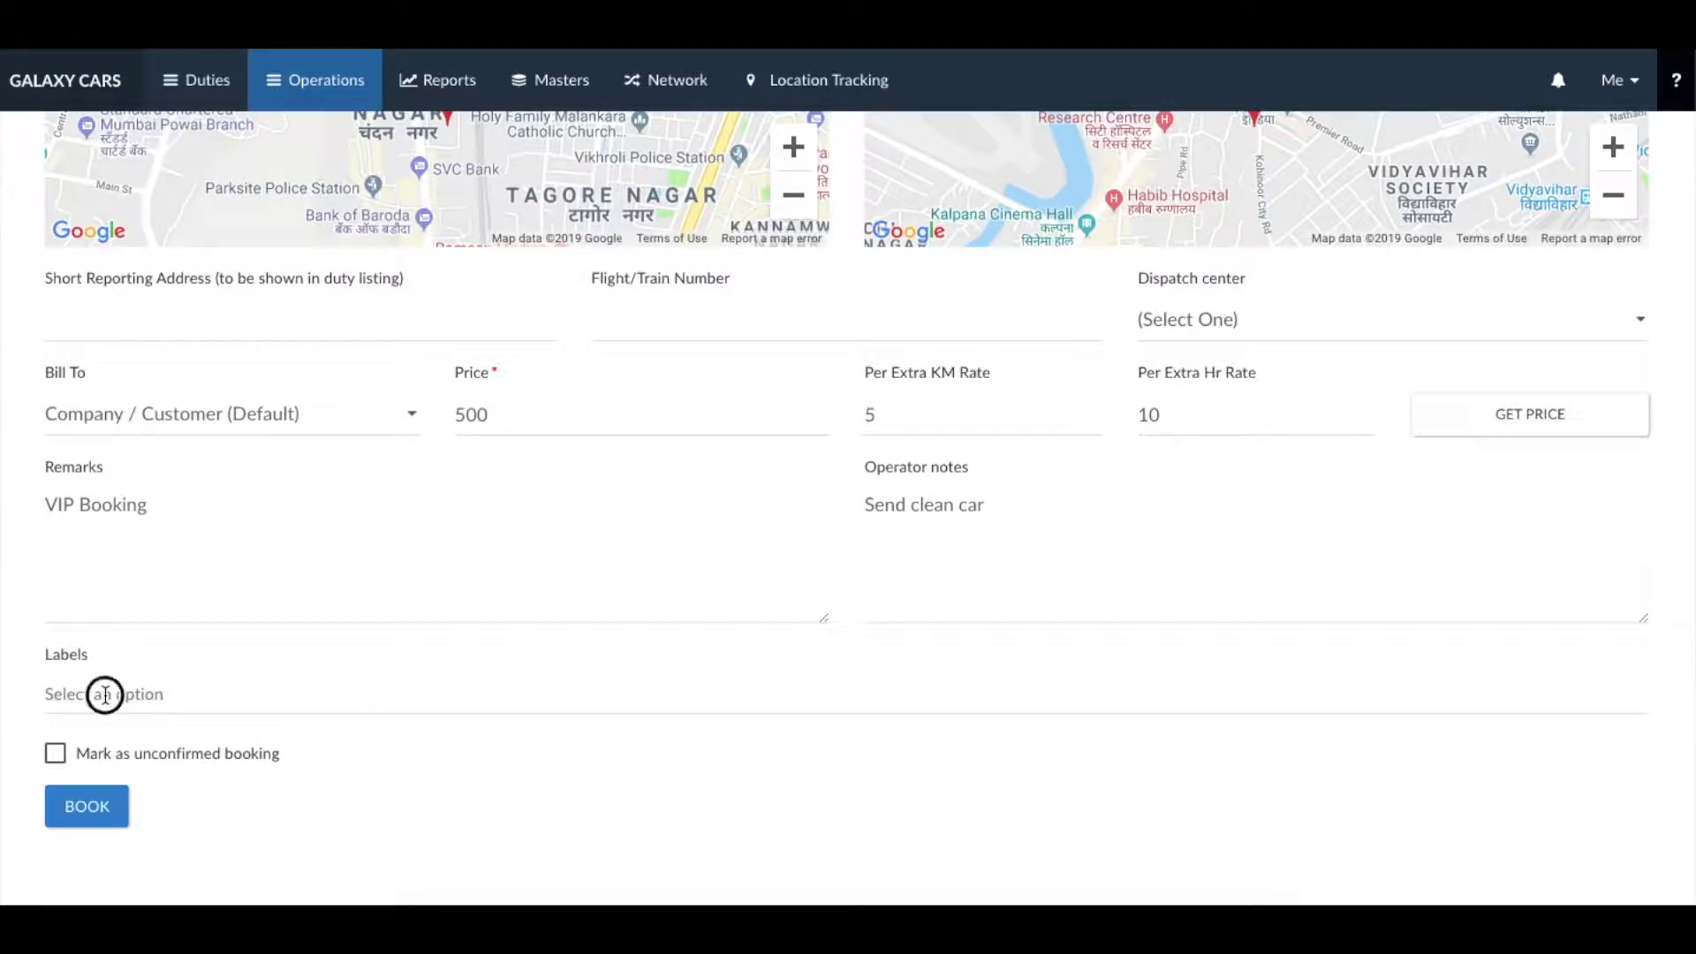
Add the VIP and Membership Customer labels to the booking.
left_click(105, 696)
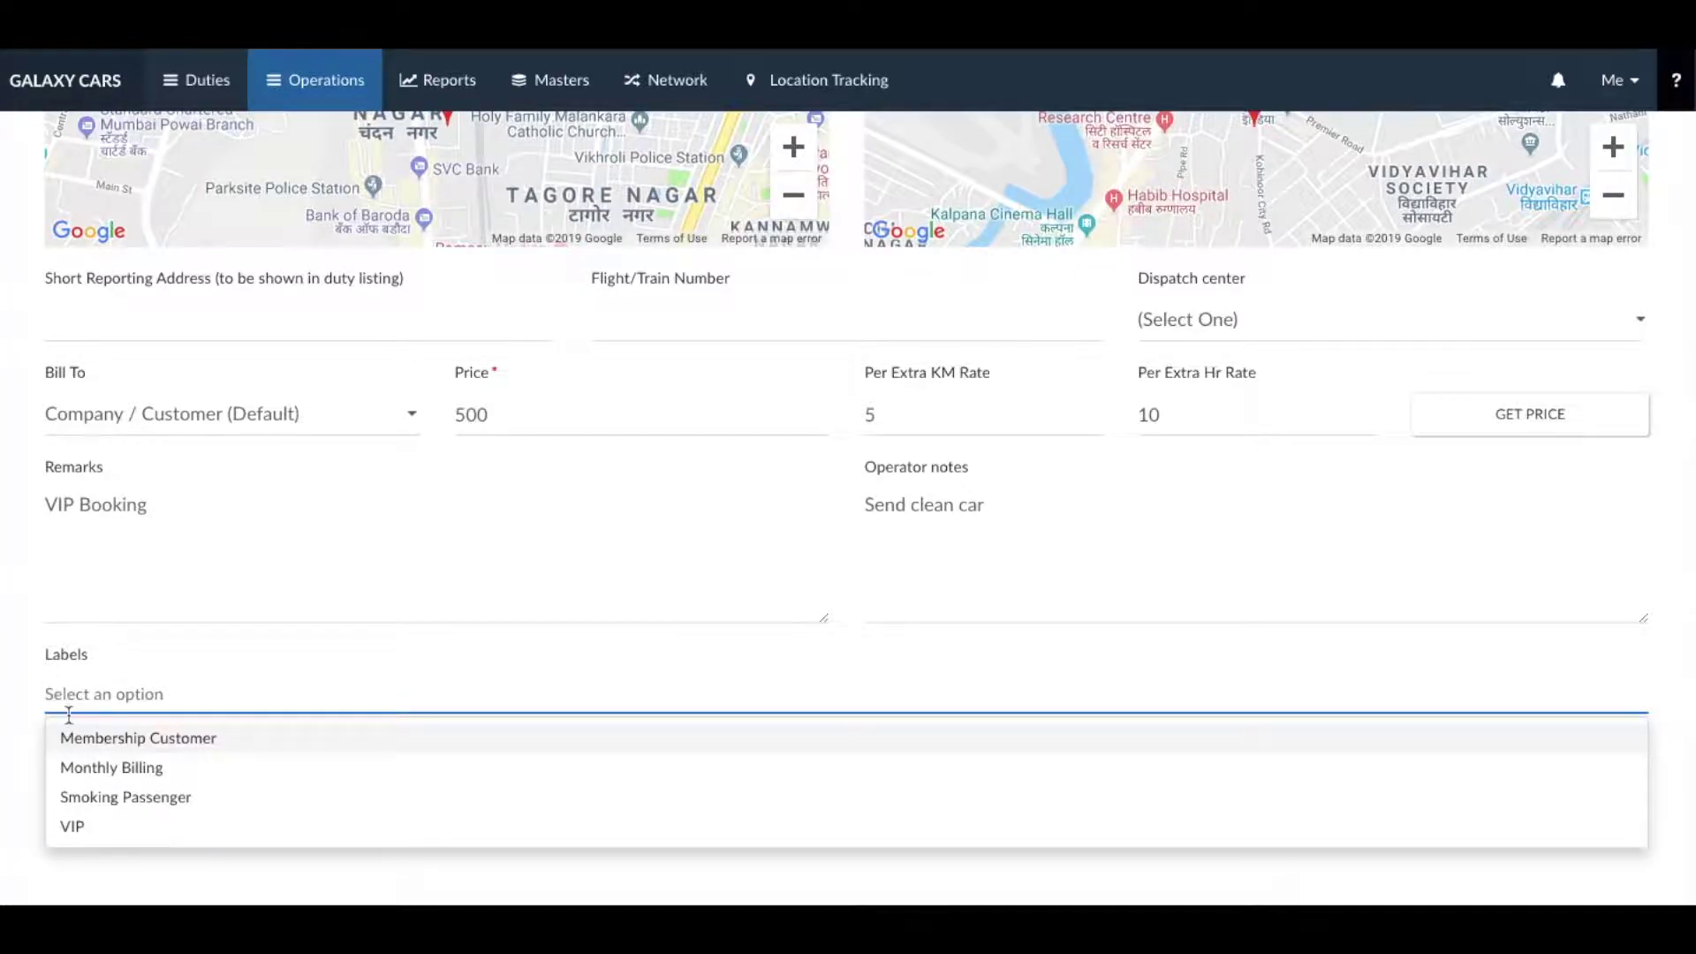
left_click(76, 825)
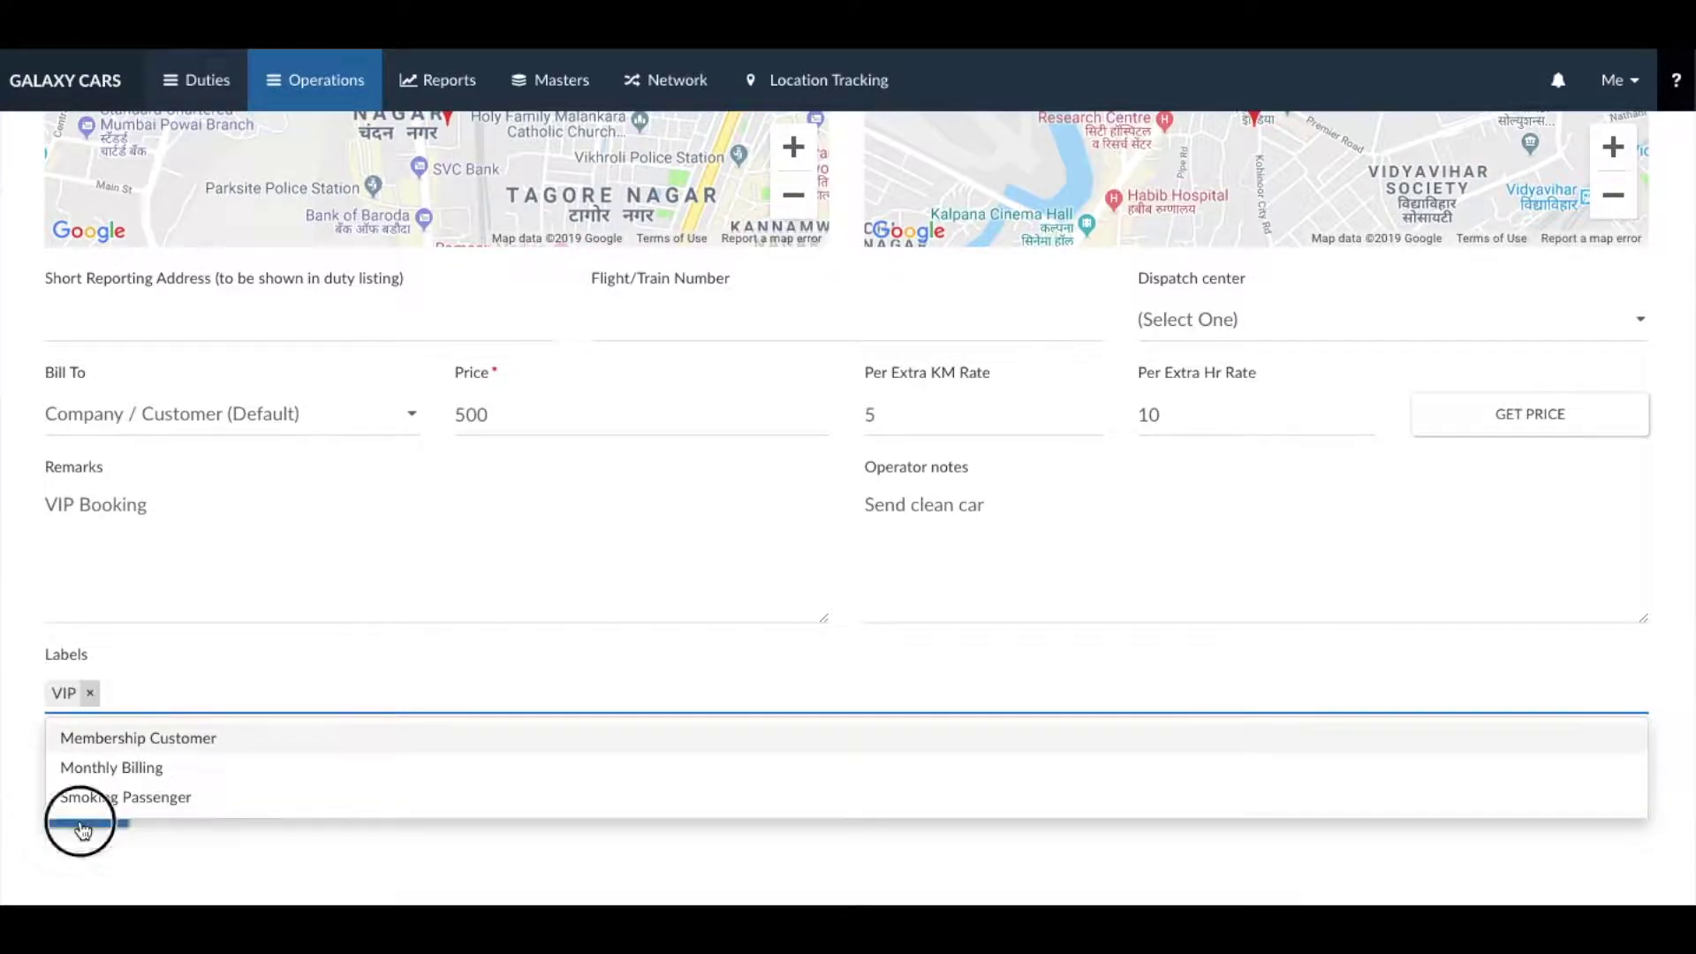
left_click(101, 747)
left_click(31, 749)
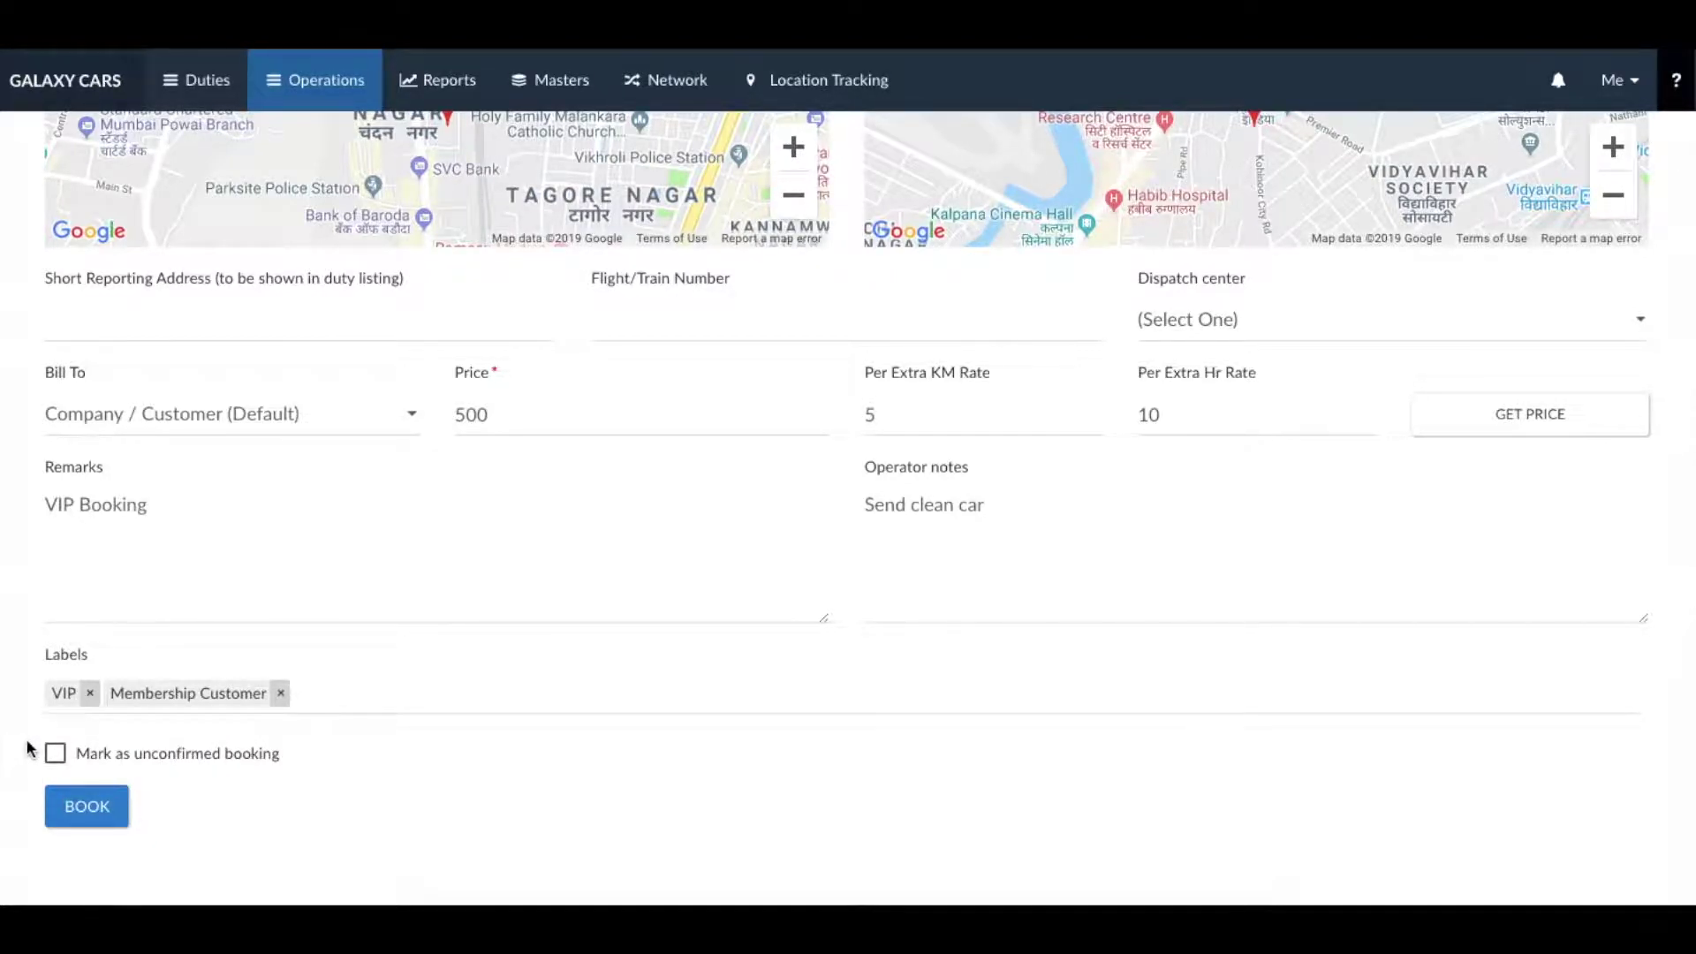
Save the Ladybug tours booking and close the confirmation dialog without sending it.
left_click(88, 805)
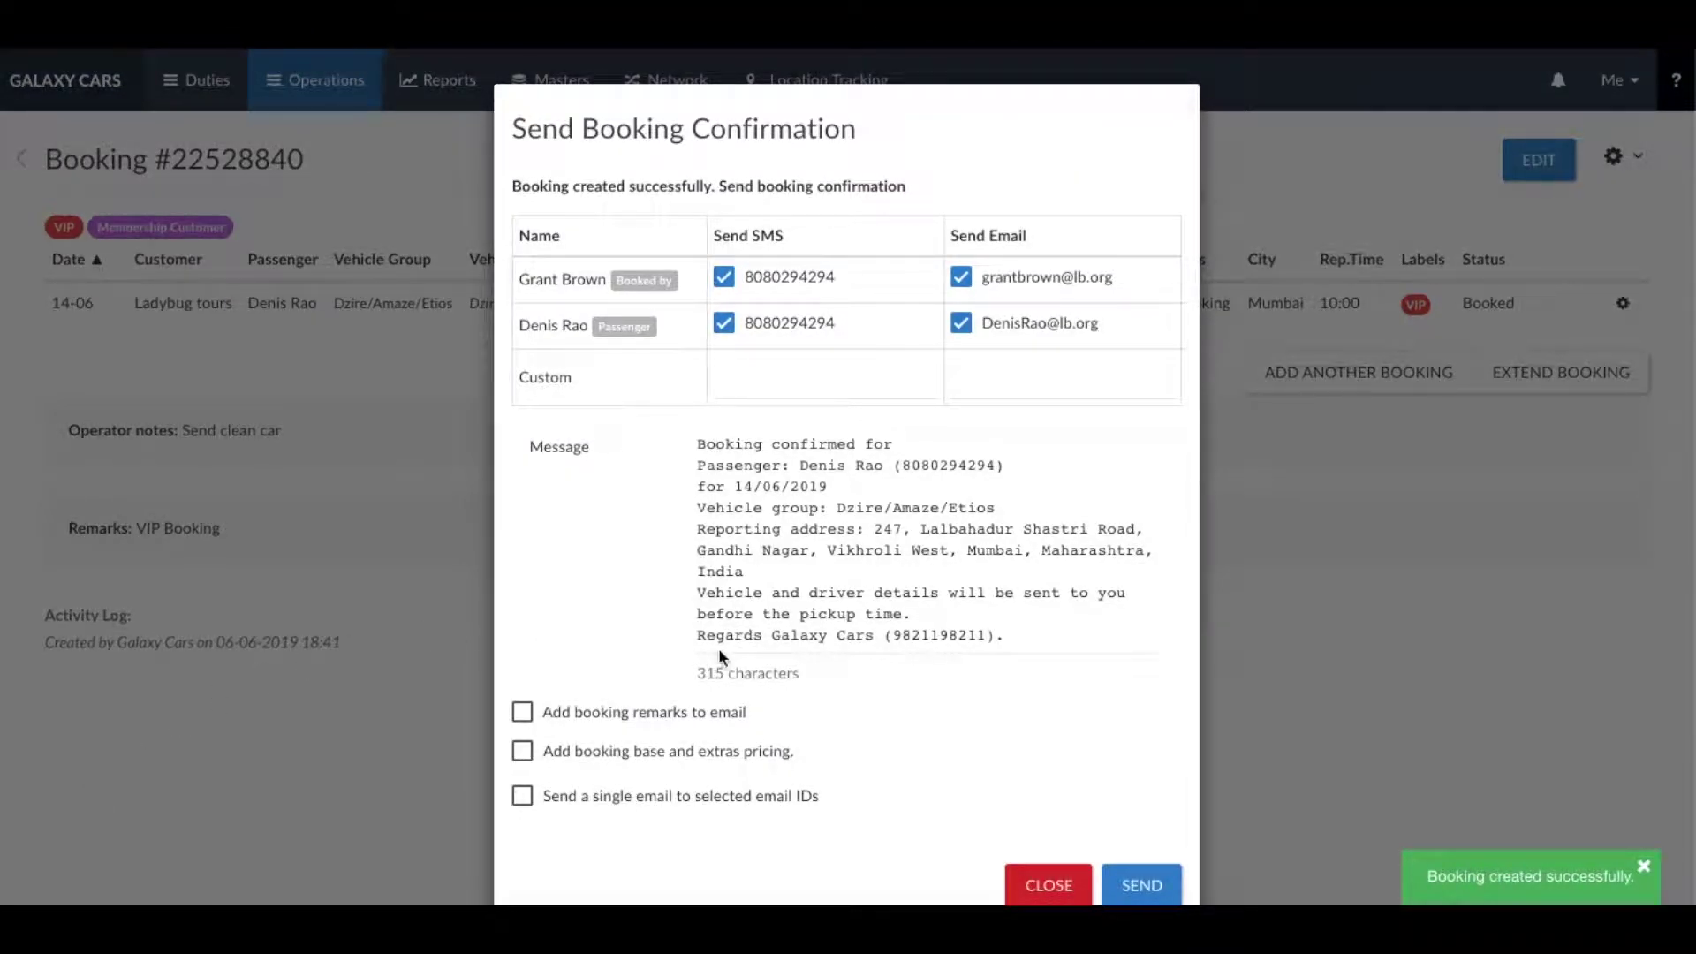
scroll(803, 647, "down", 1)
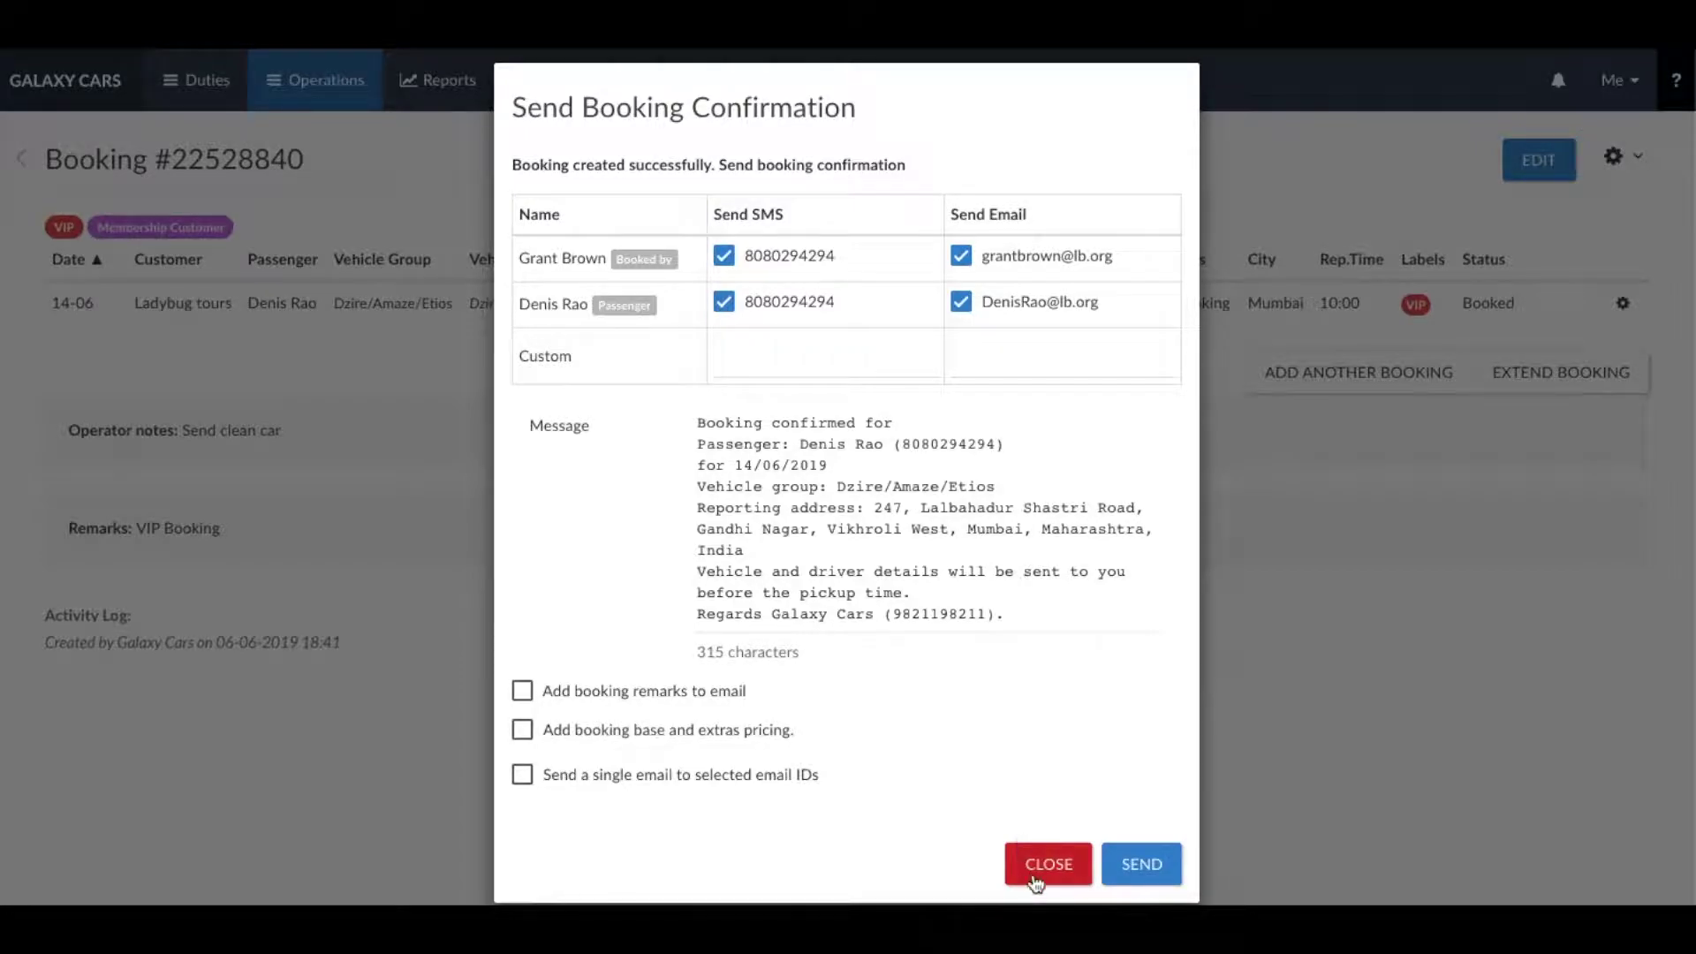
left_click(1079, 864)
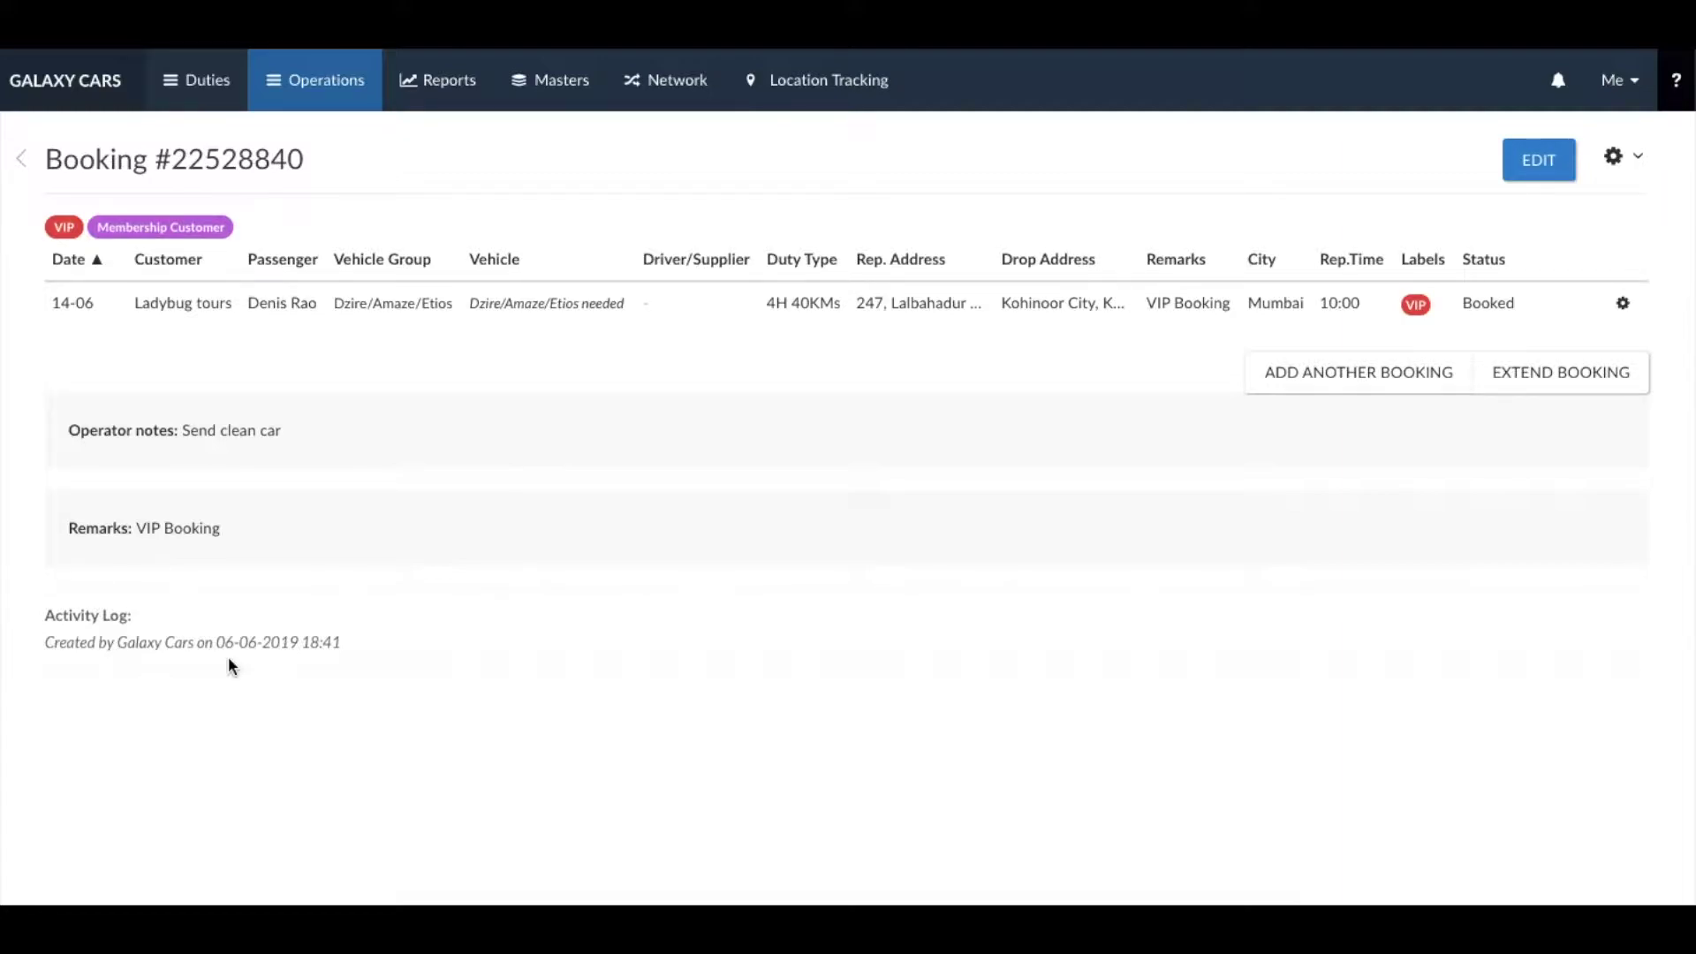
Check the booking's actions menu without choosing anything, then bring up the Duties categories.
mouse_move(71, 316)
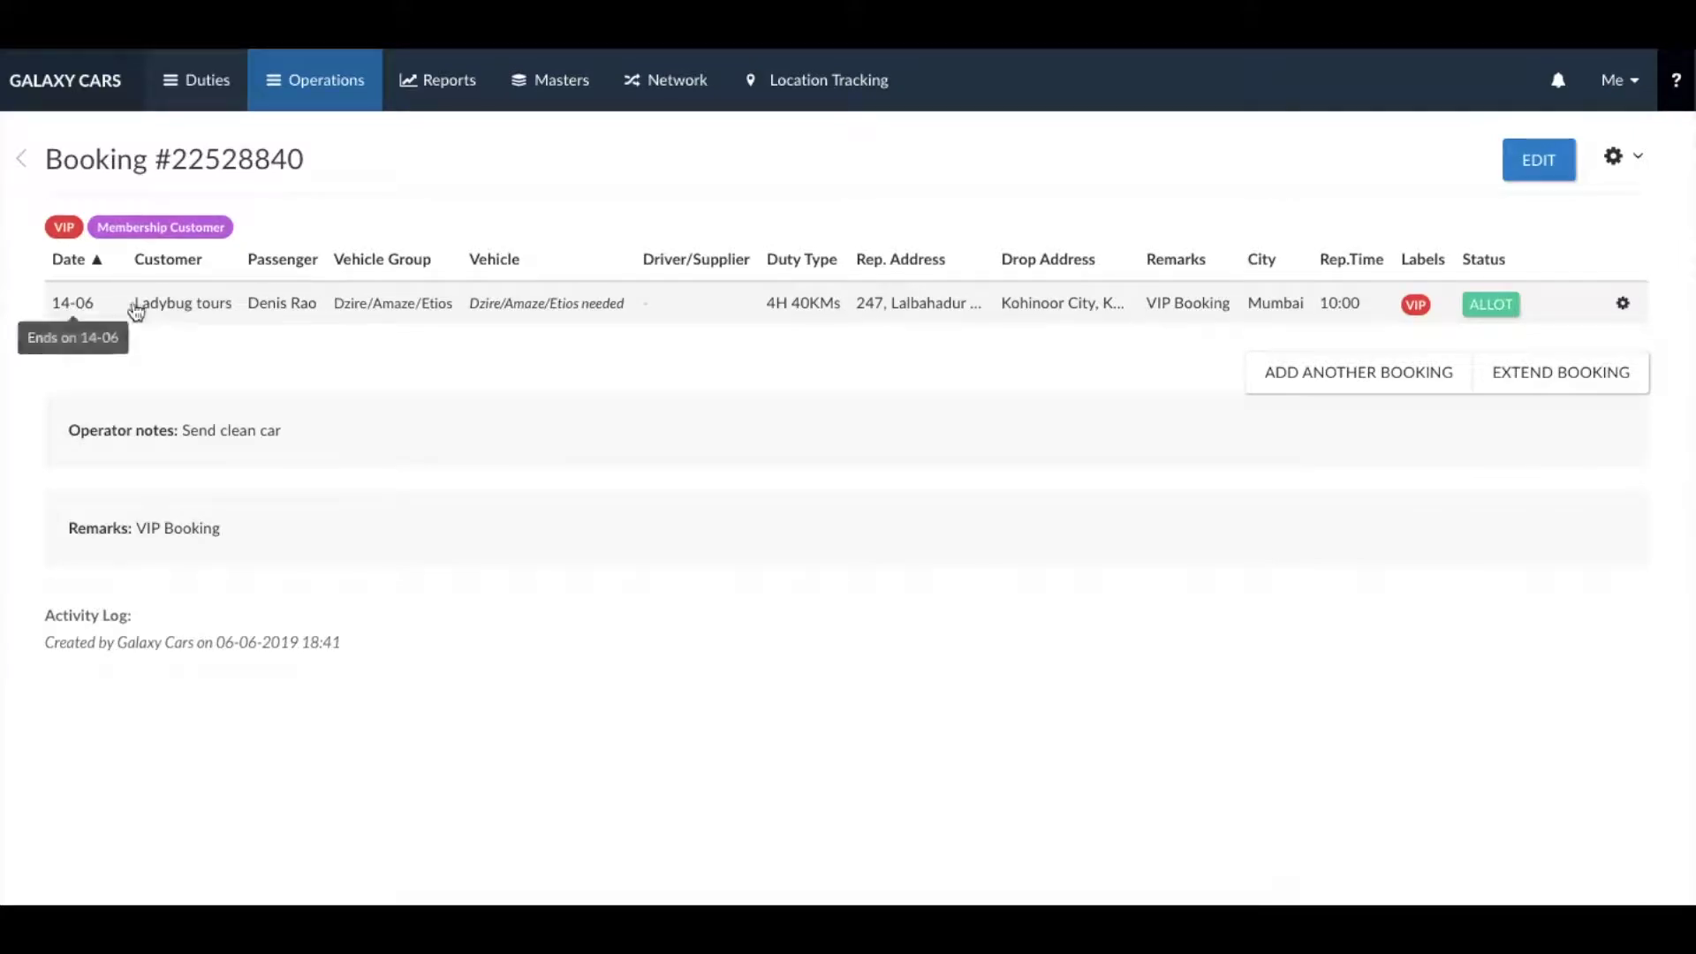
mouse_move(291, 309)
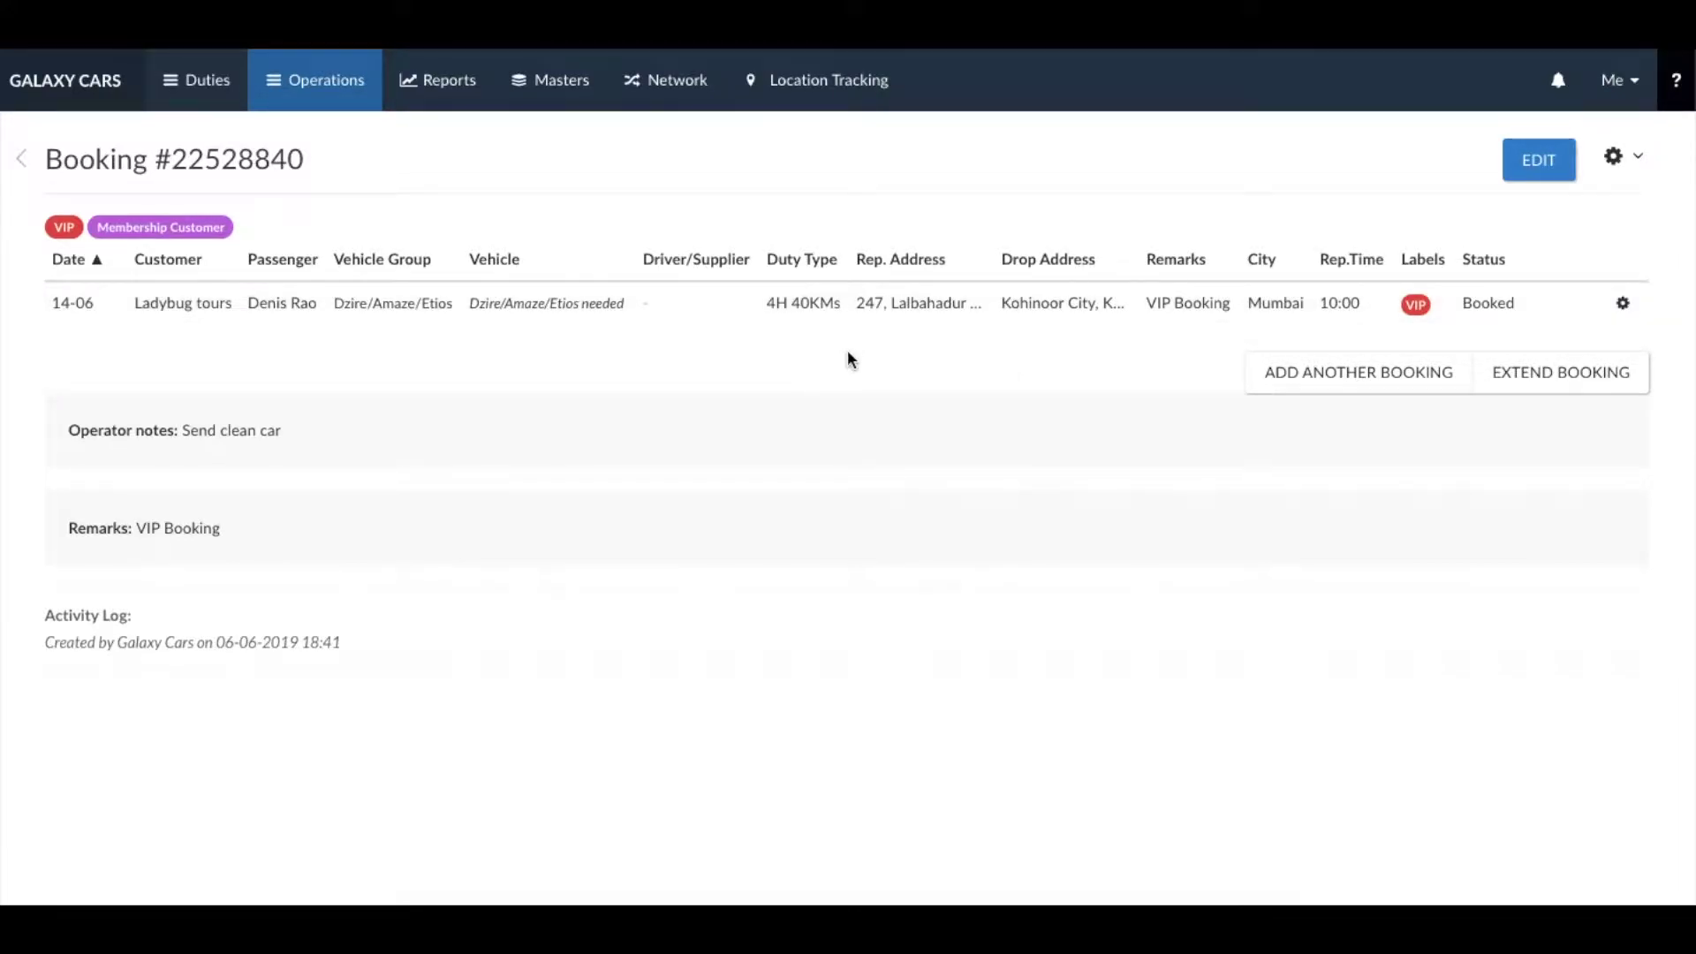
left_click(1639, 161)
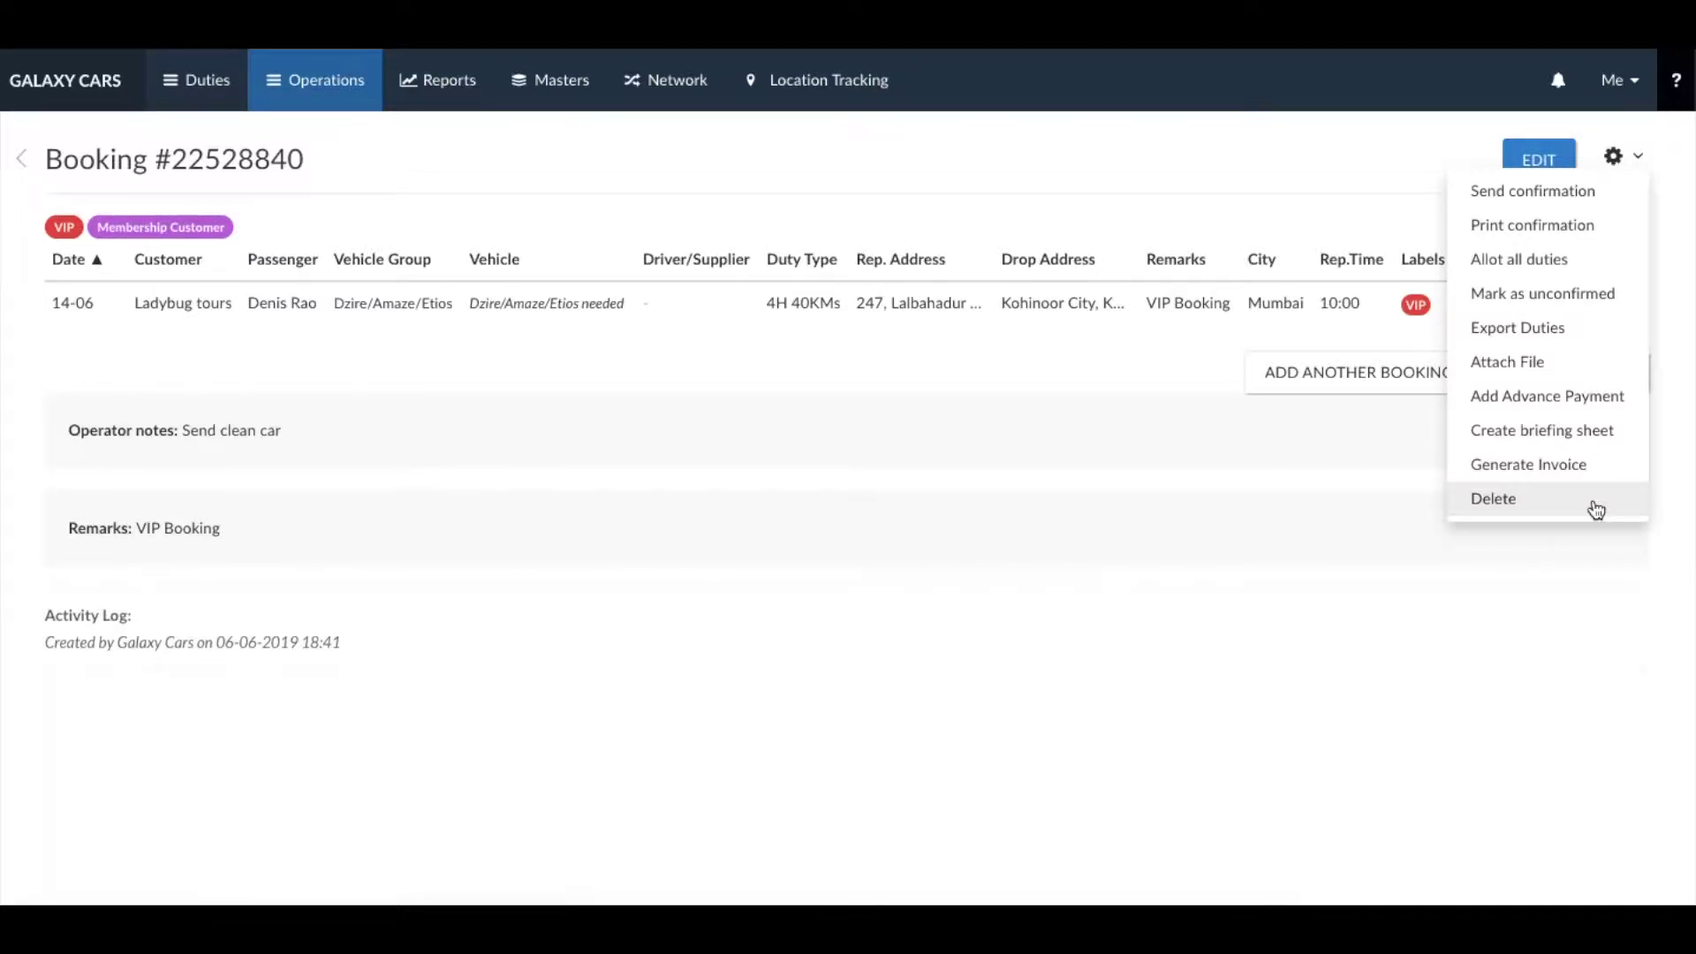
left_click(974, 695)
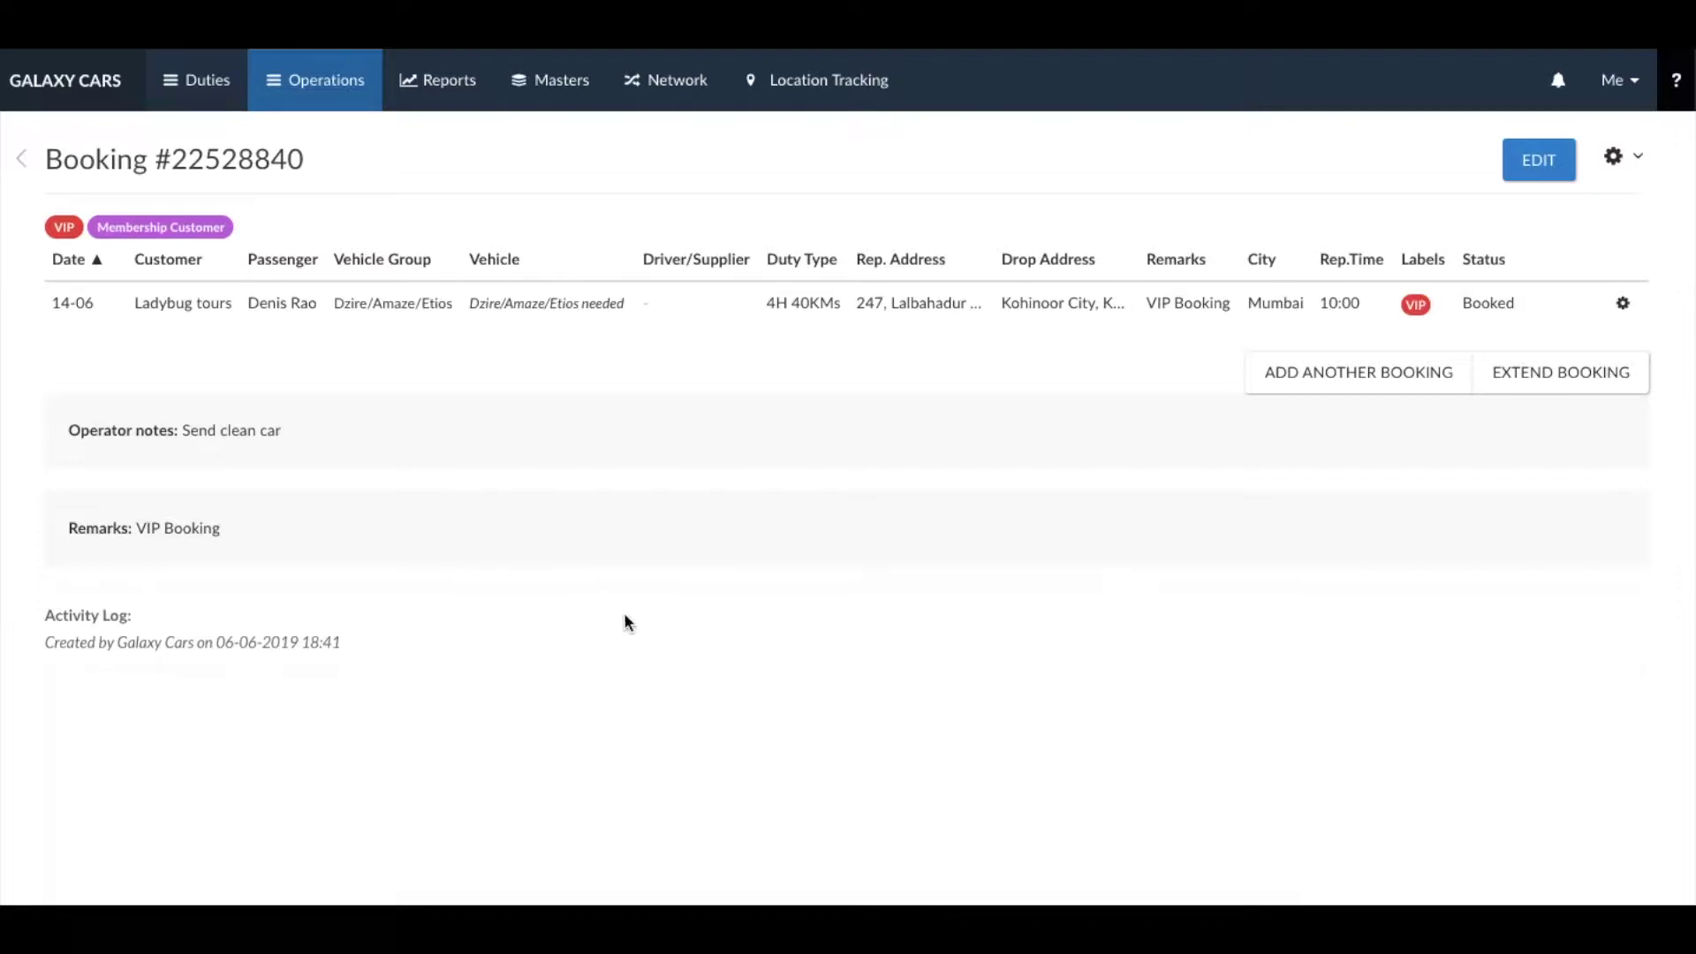
left_click(201, 89)
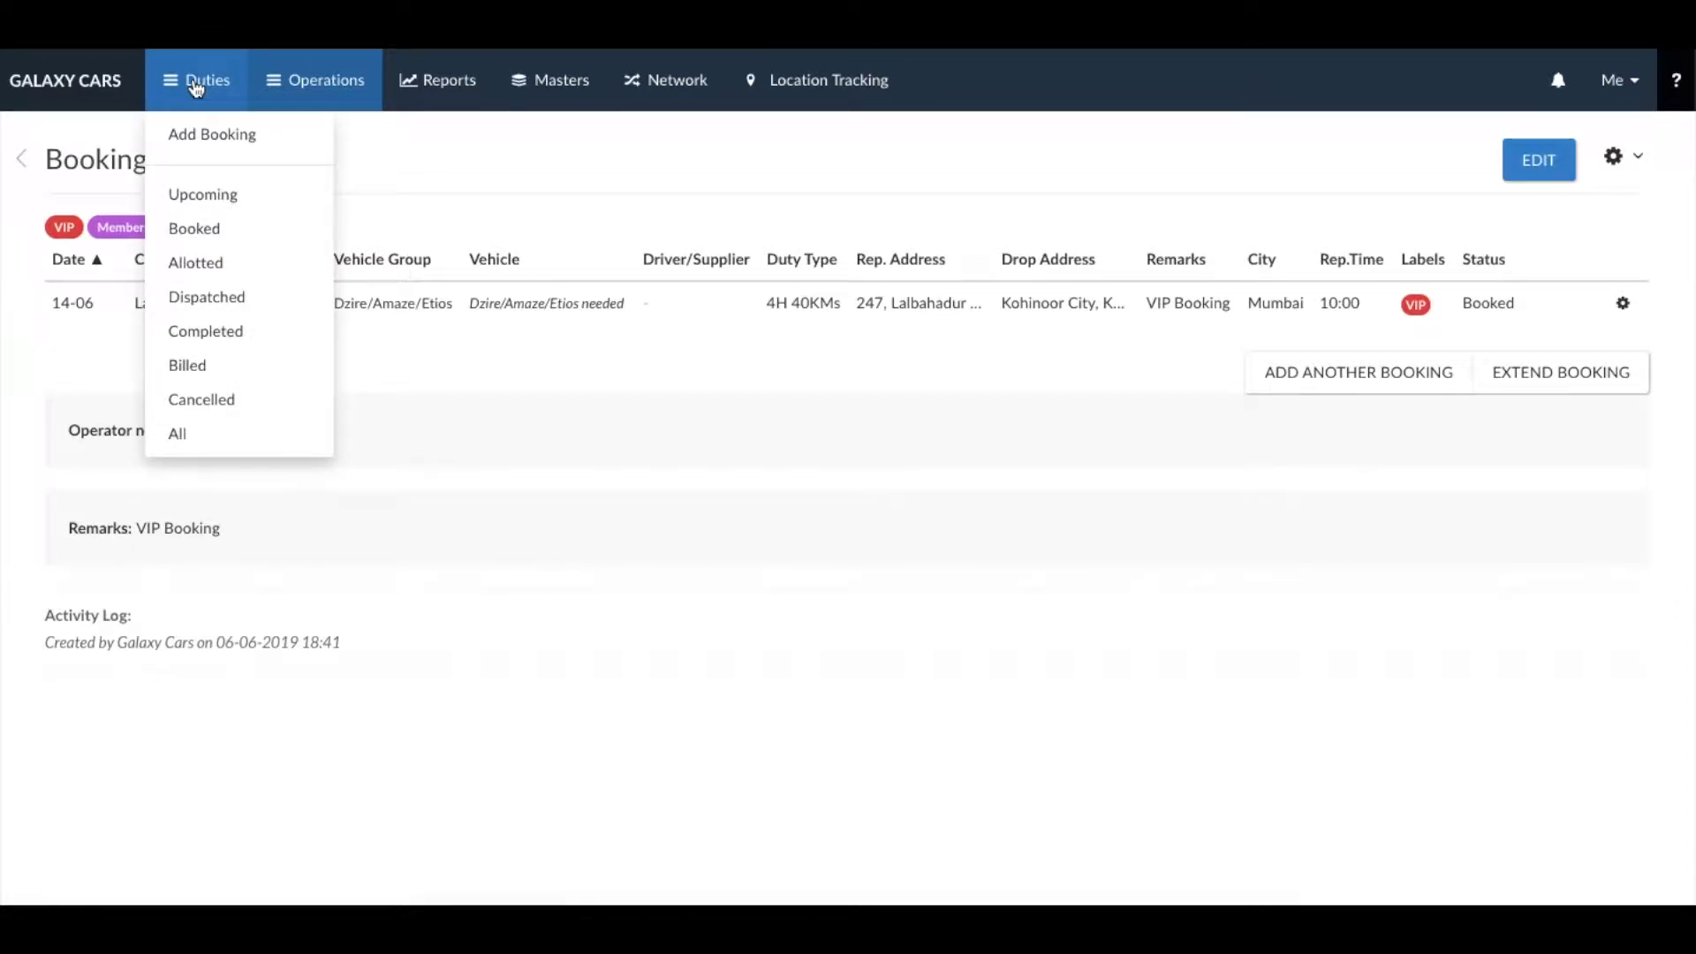
left_click(201, 193)
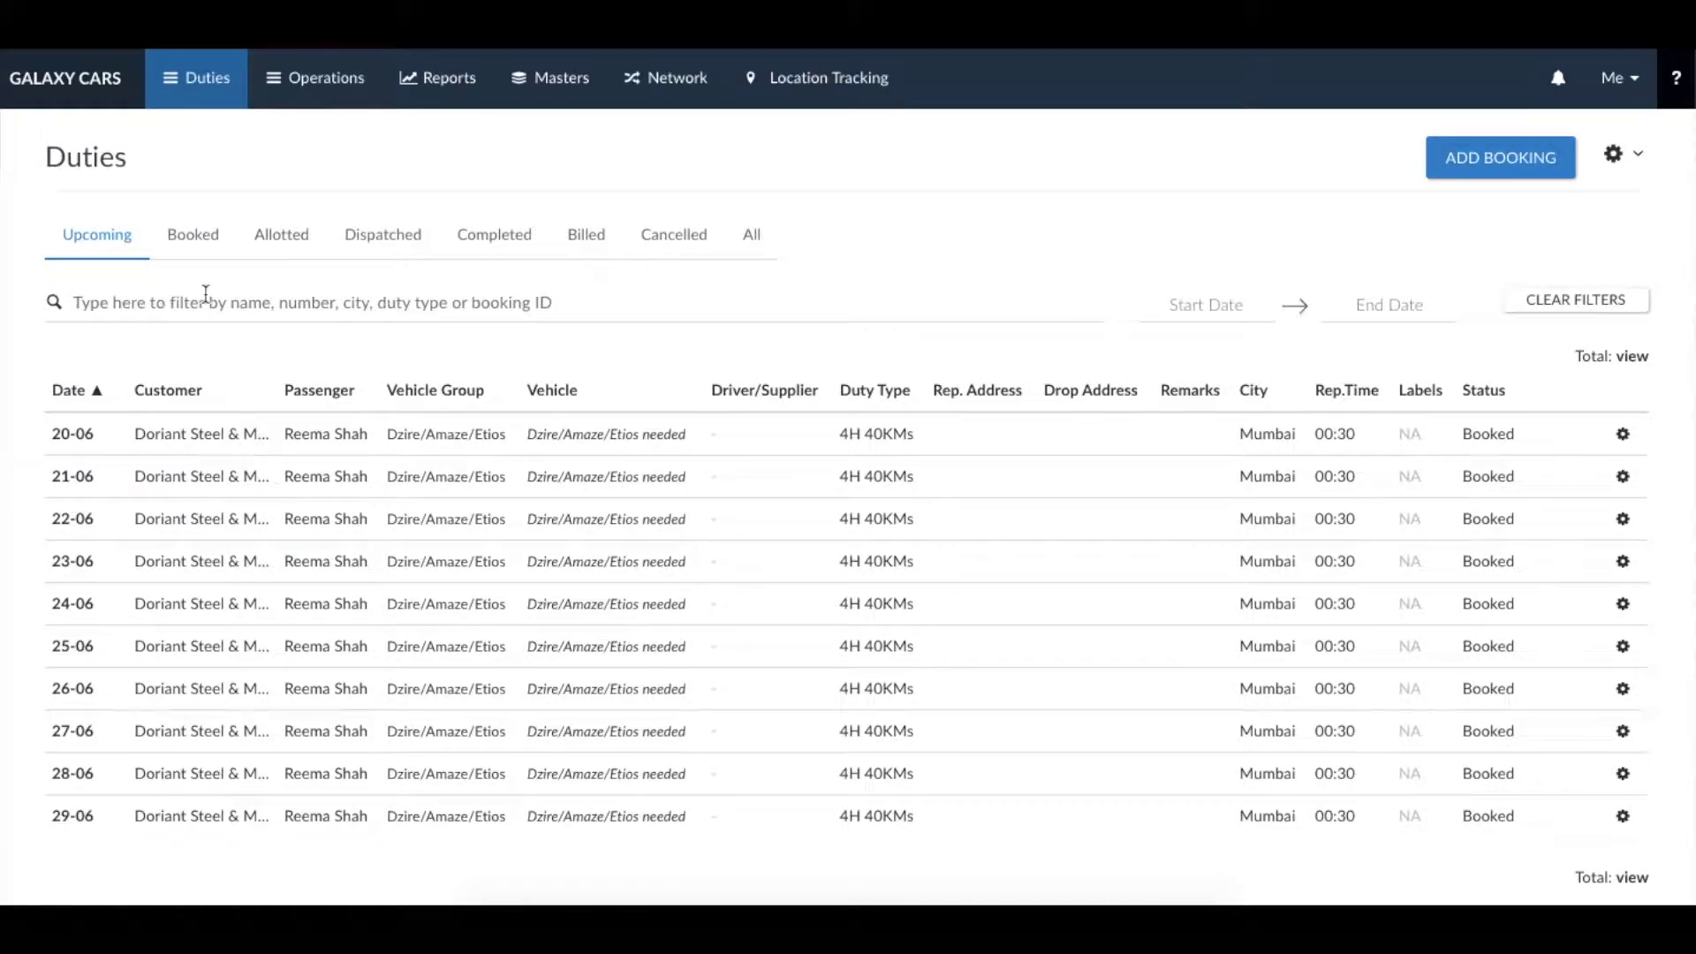
left_click(187, 252)
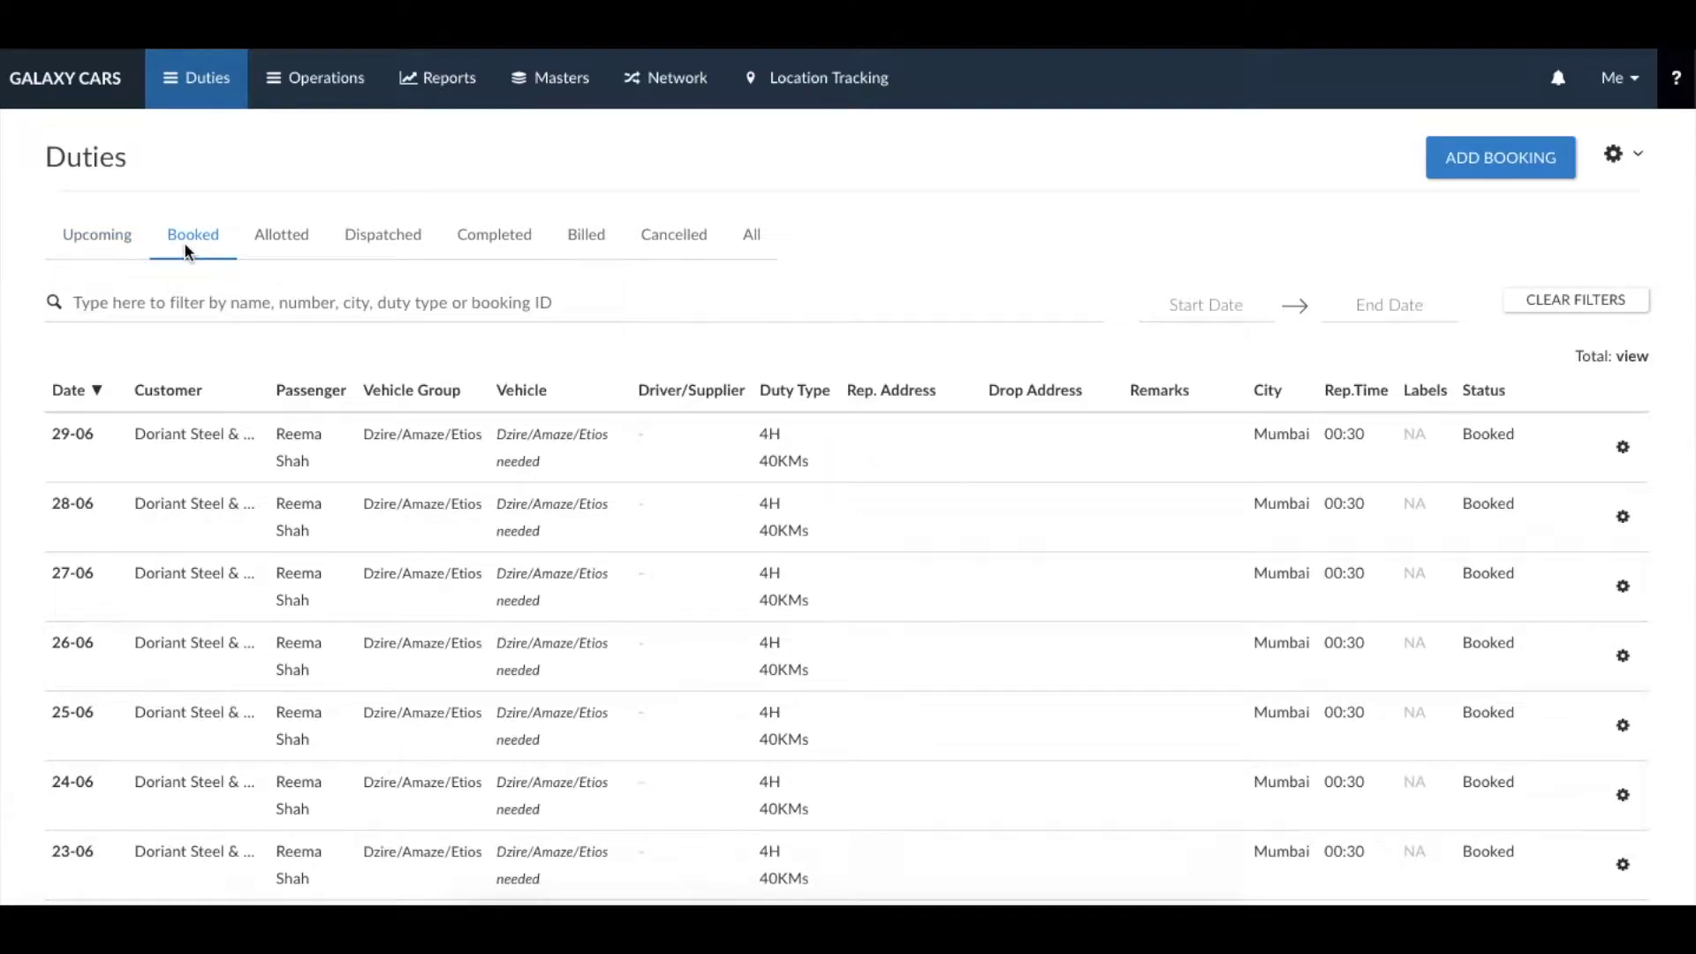
left_click(285, 250)
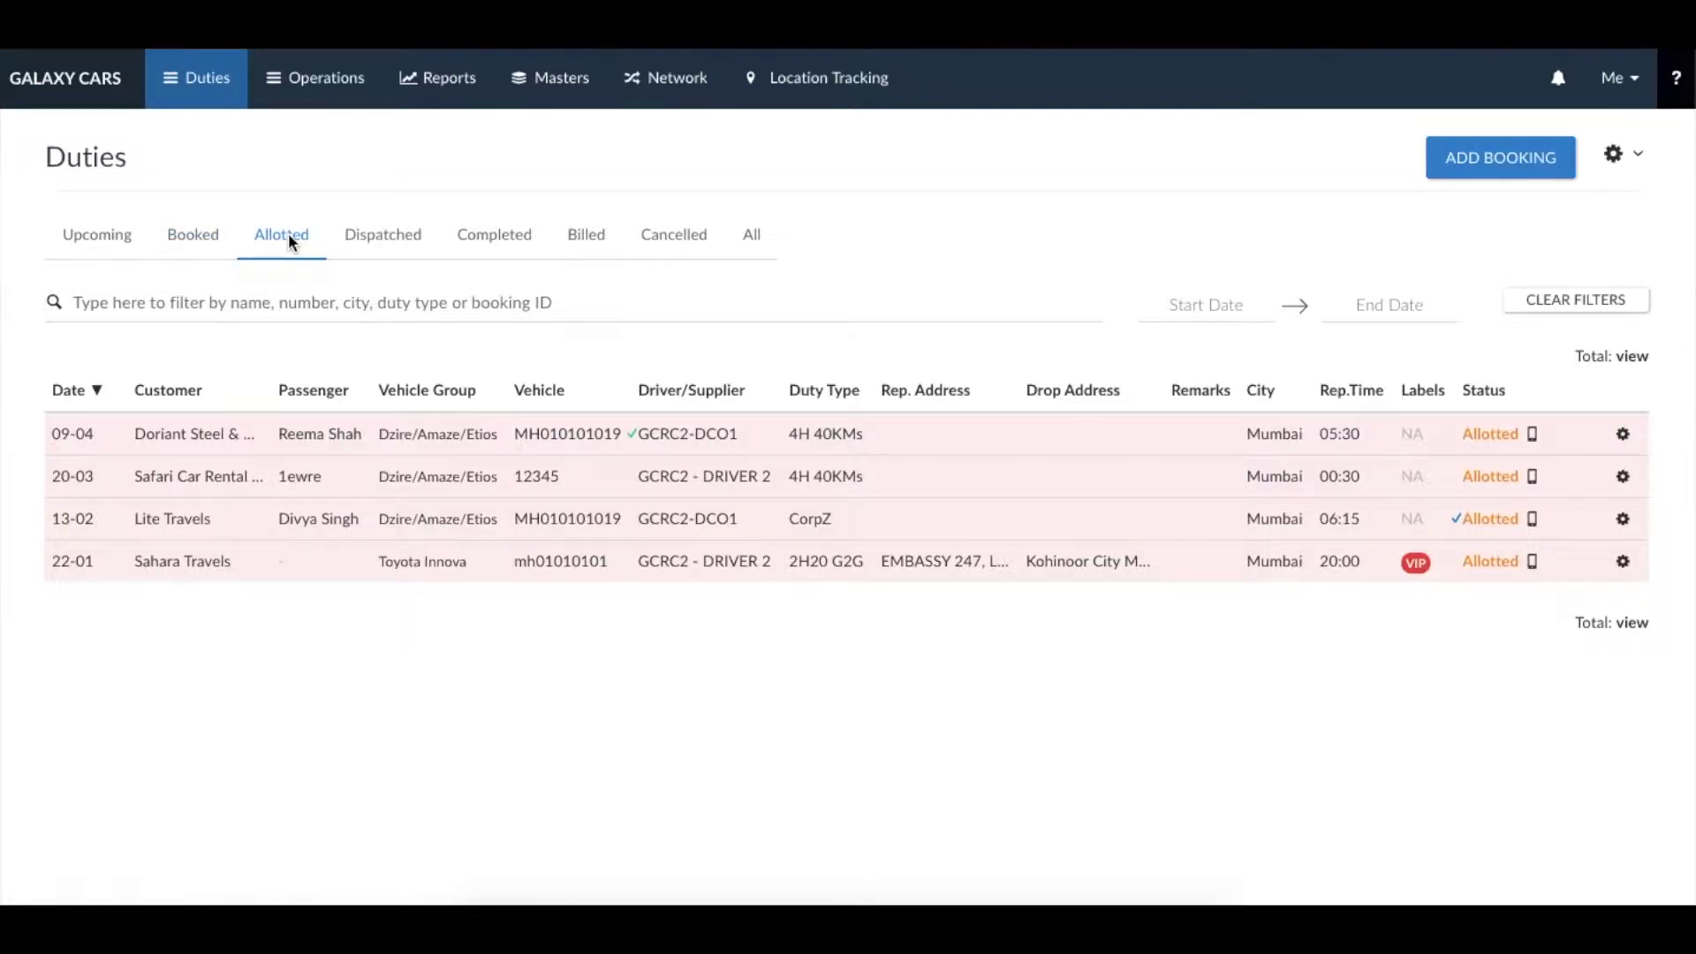
left_click(381, 246)
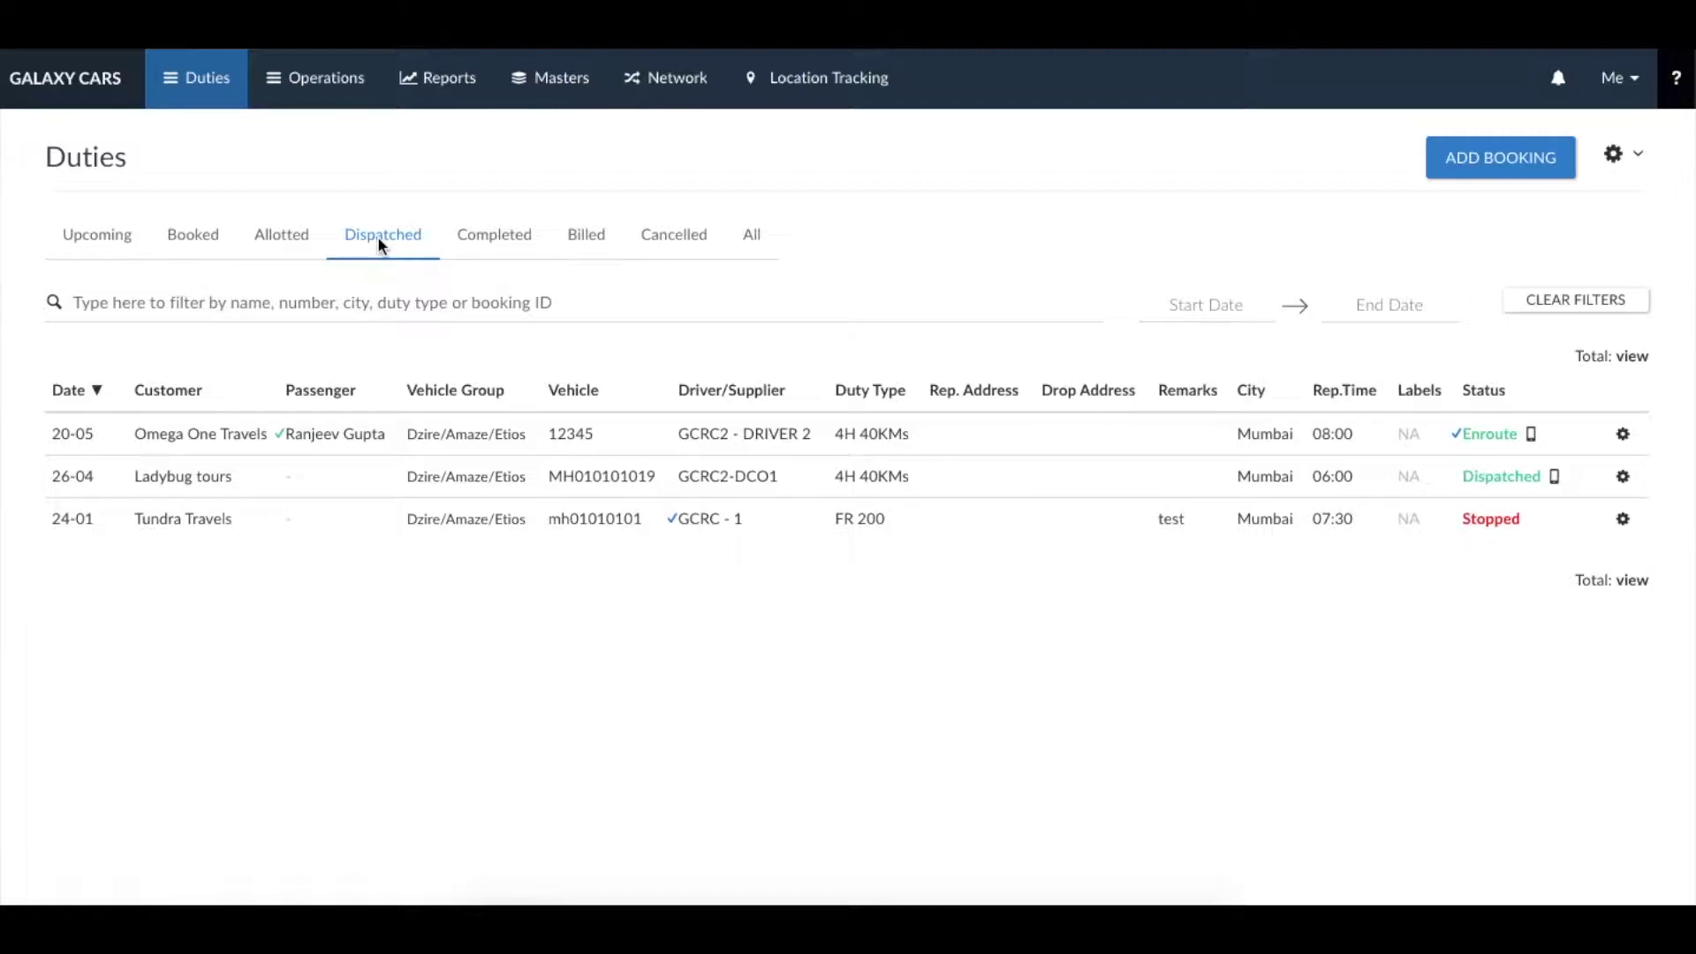
left_click(508, 252)
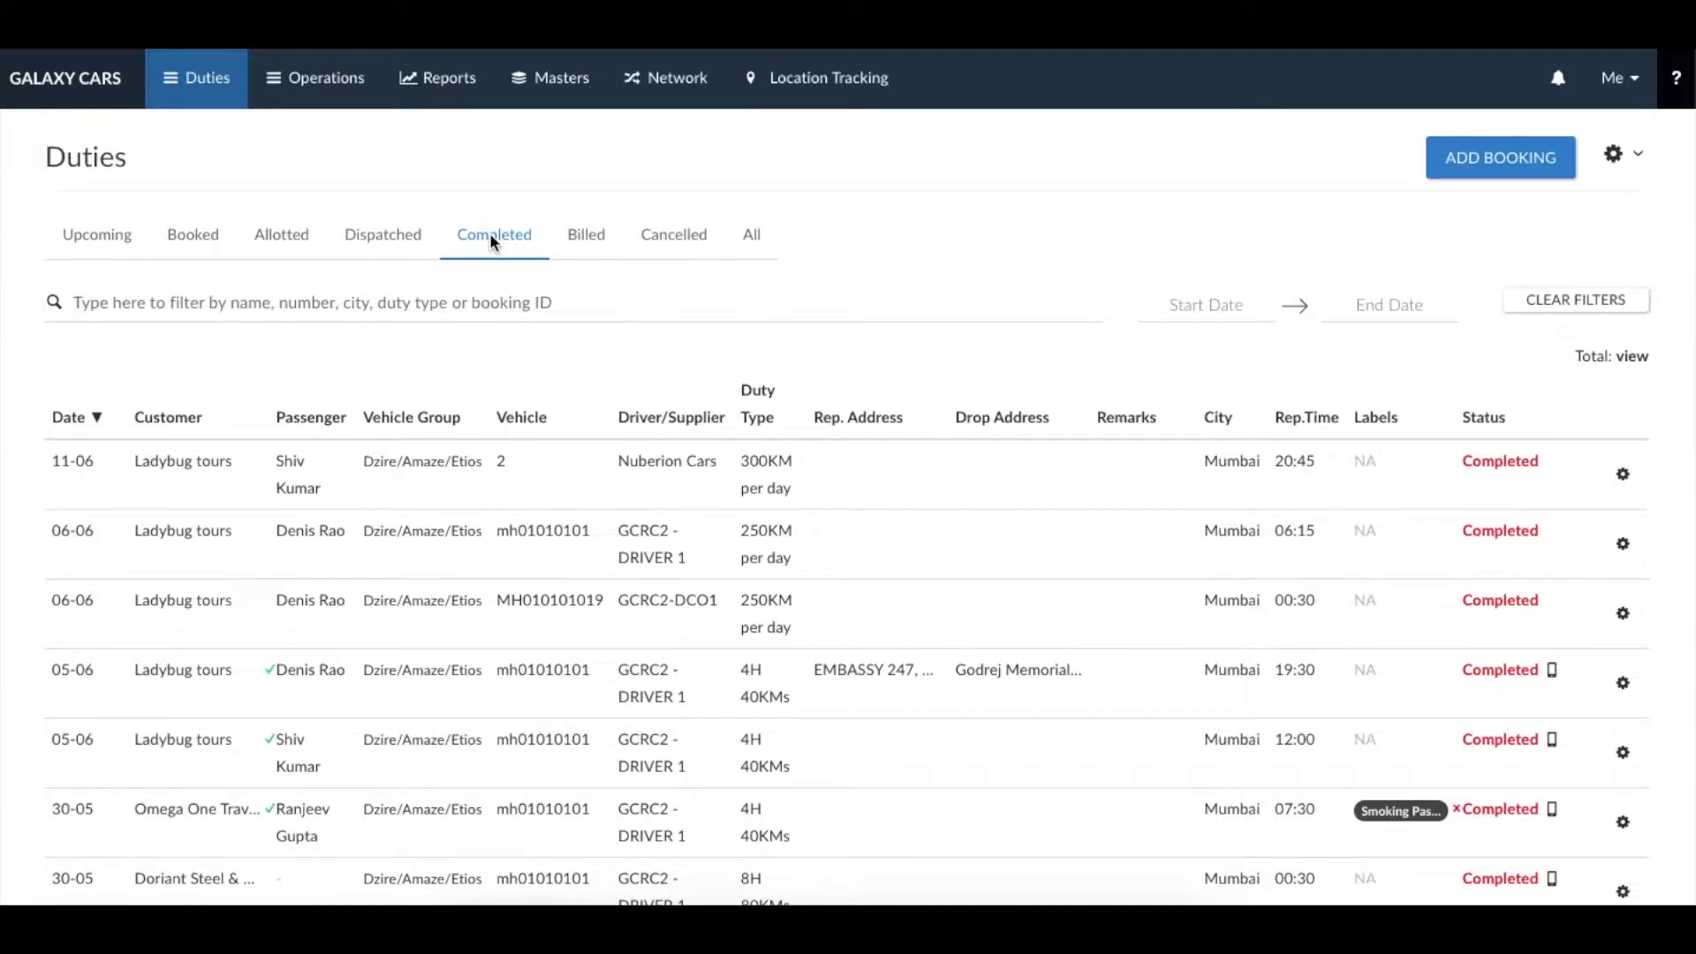
left_click(588, 243)
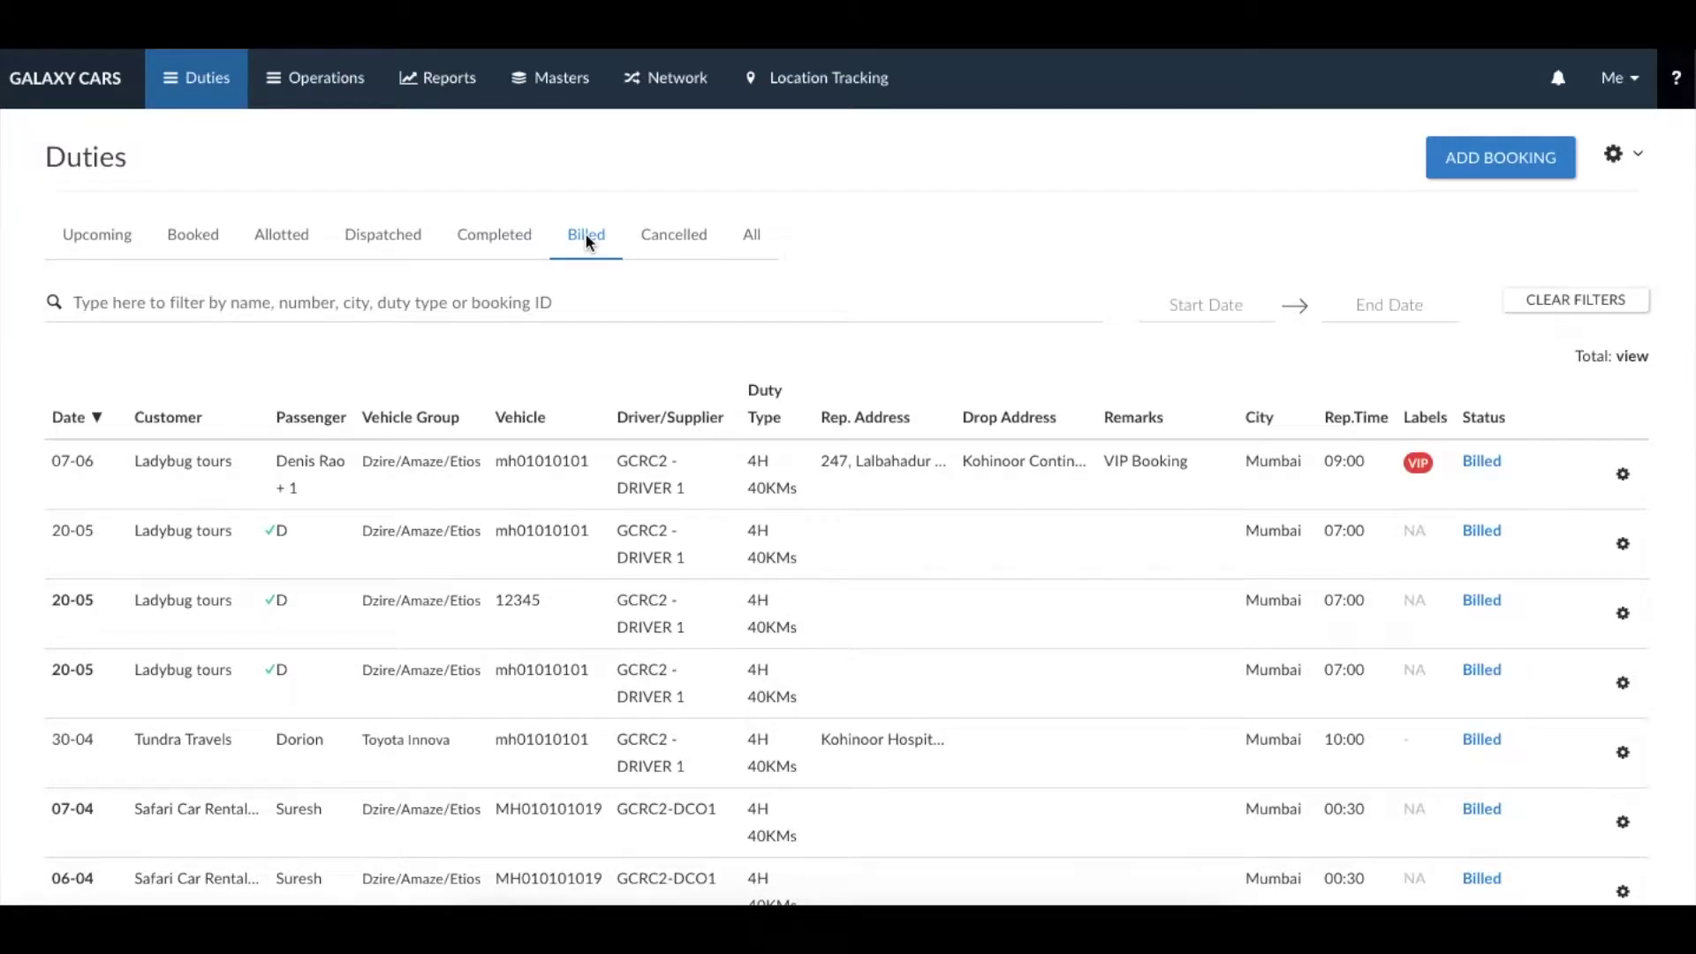
left_click(673, 237)
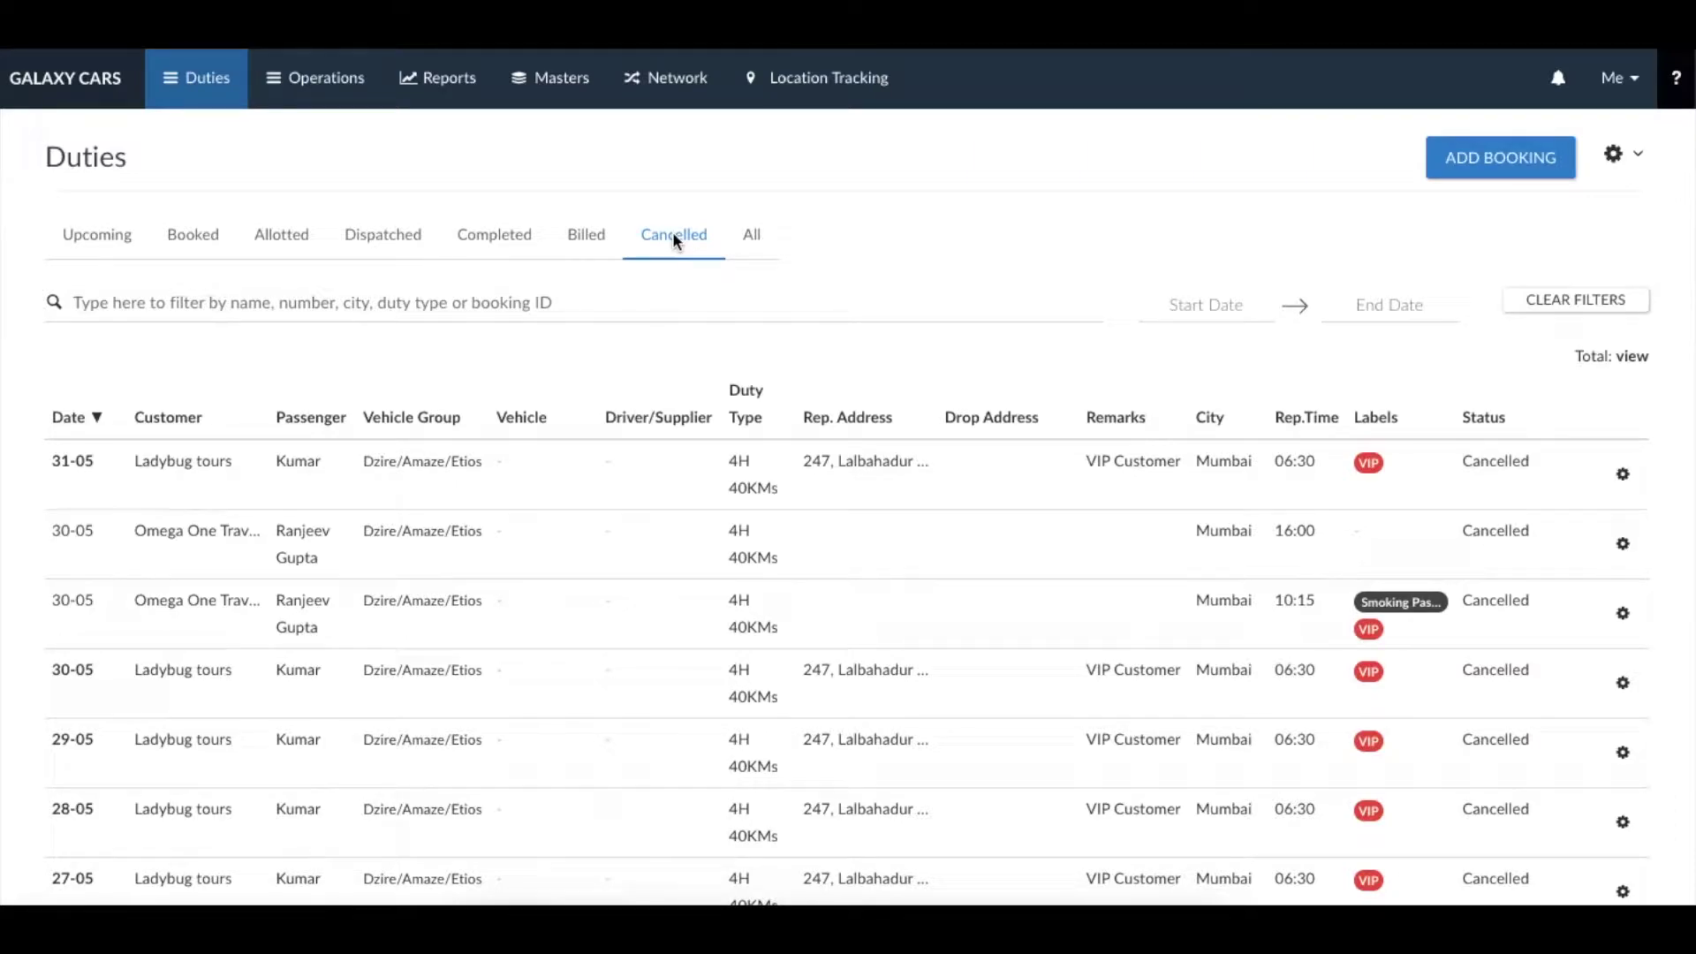
left_click(751, 235)
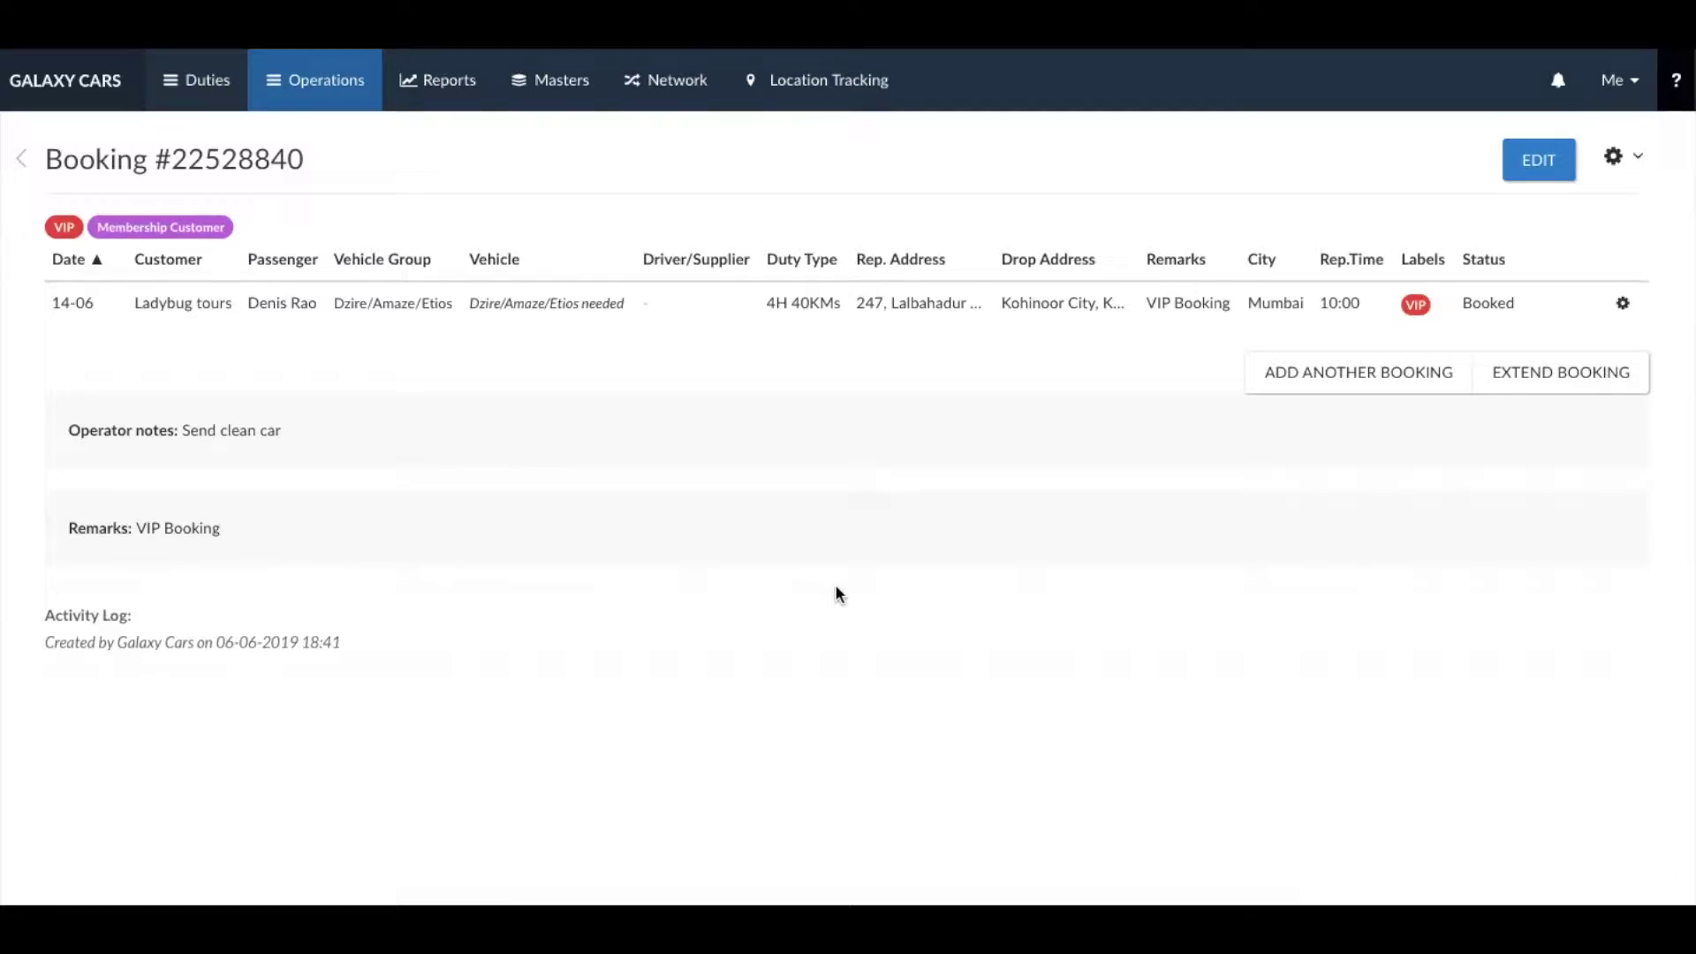
Allot the duty to own vehicle Desire 2 (mh01010101) with GCRC2 - DRIVER 1.
mouse_move(1490, 305)
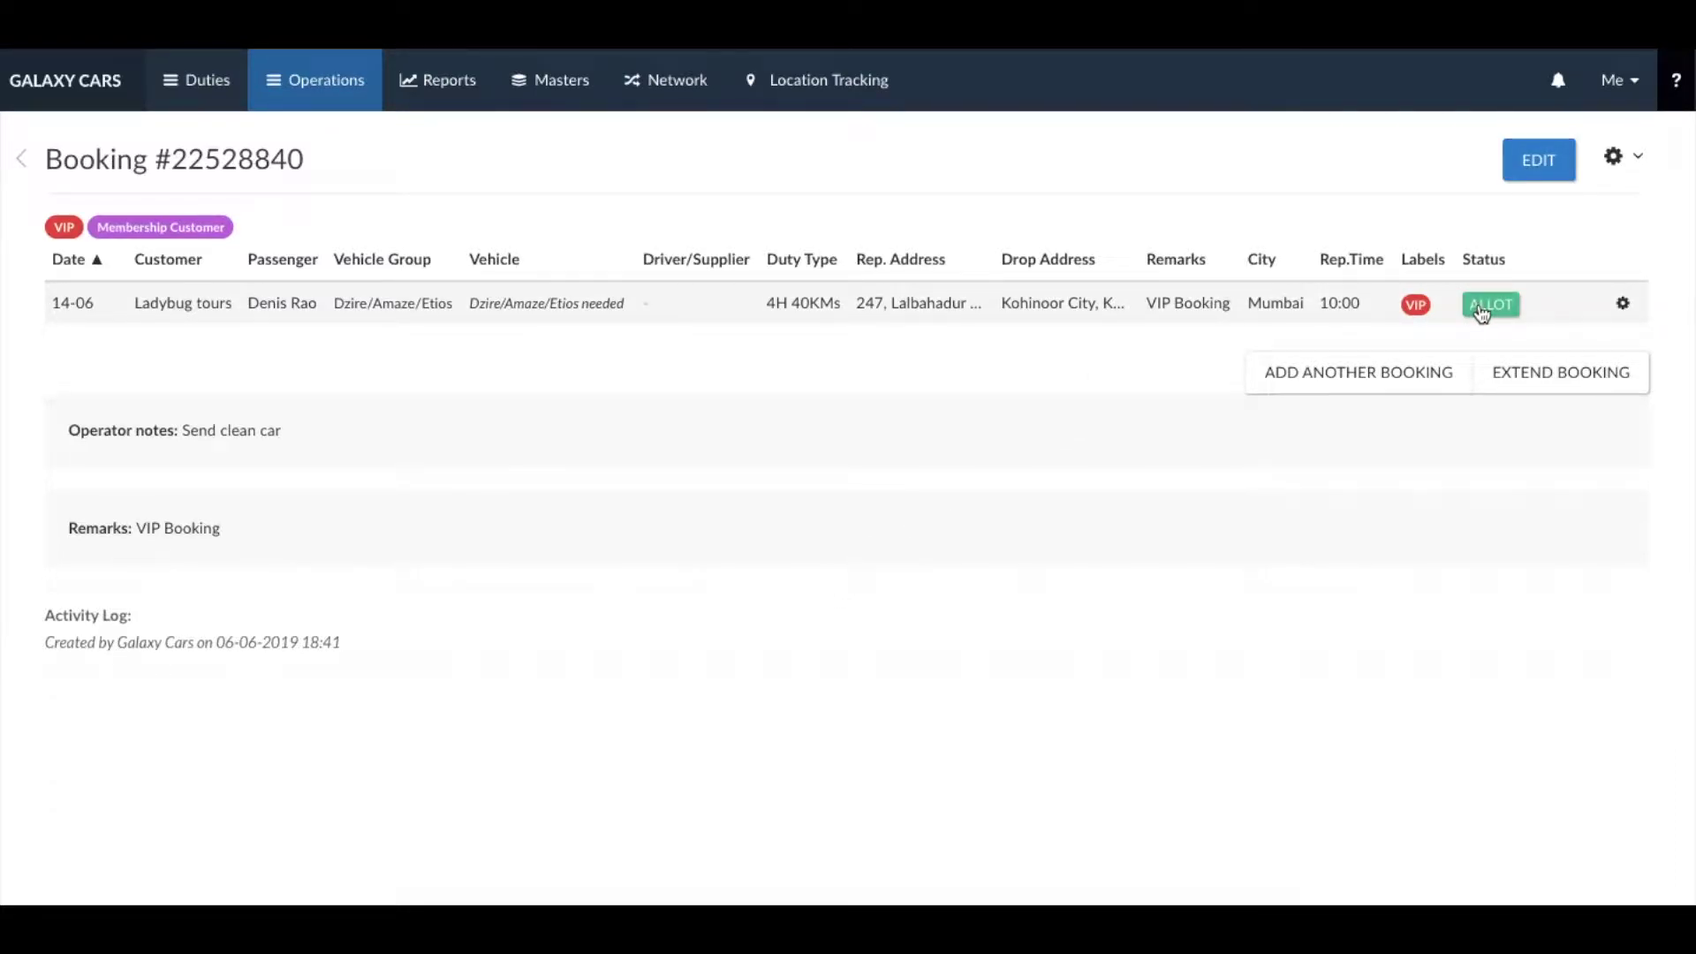
right_click(1371, 305)
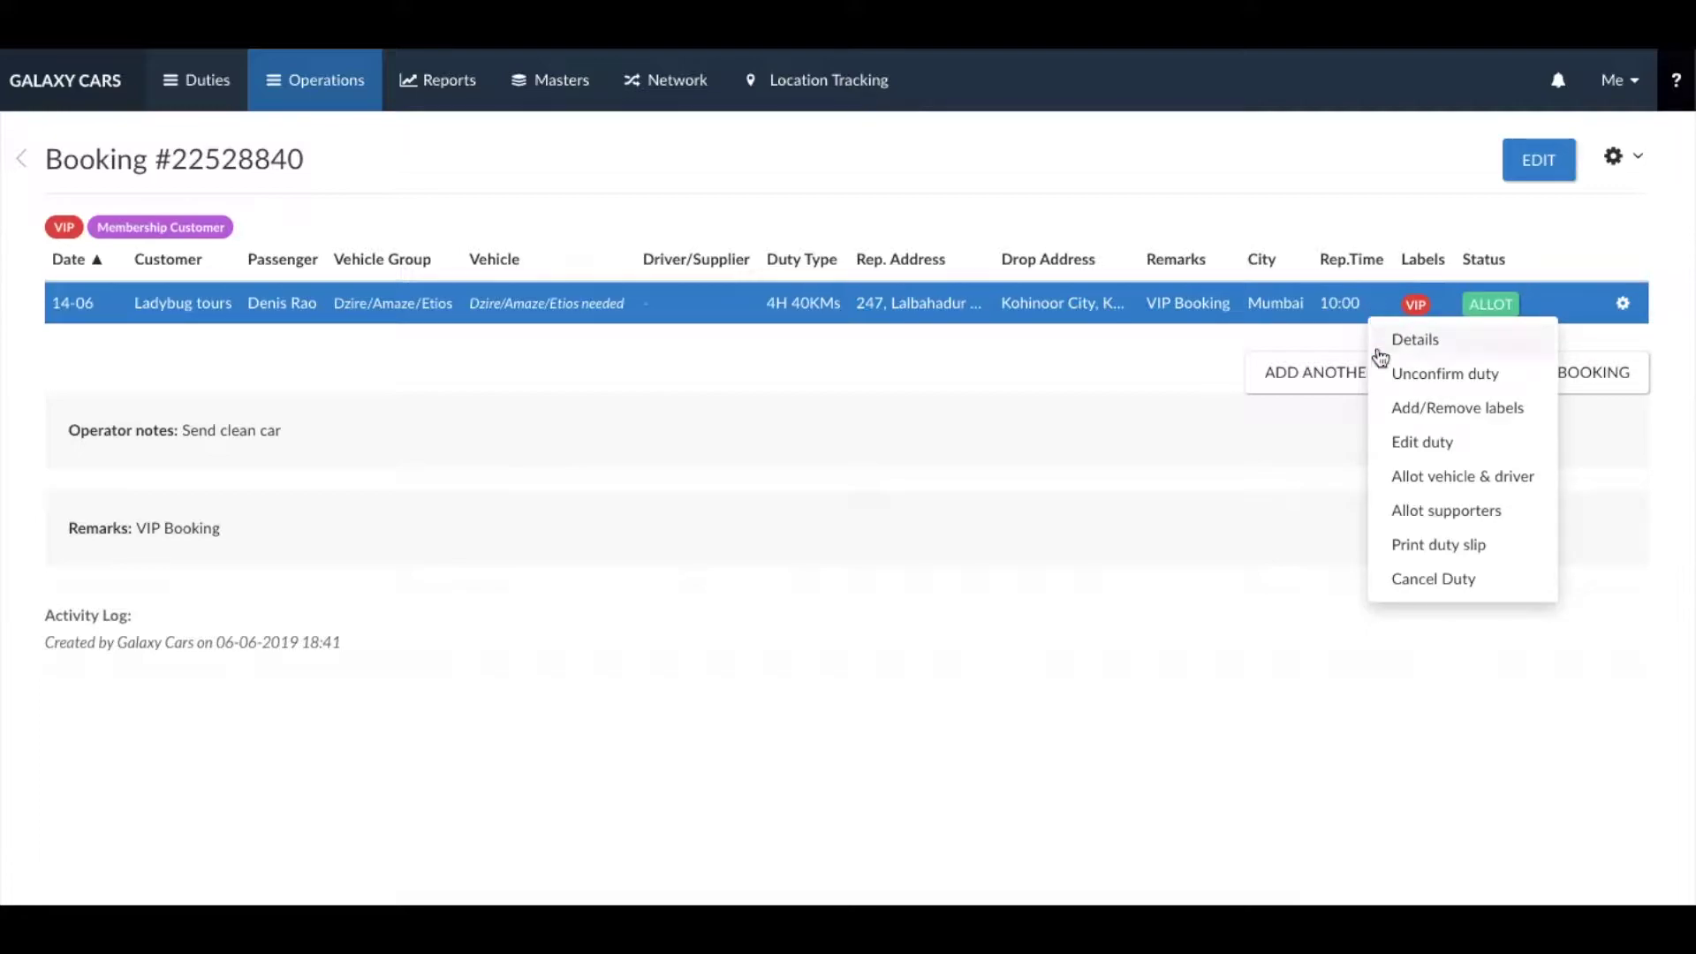
left_click(1405, 490)
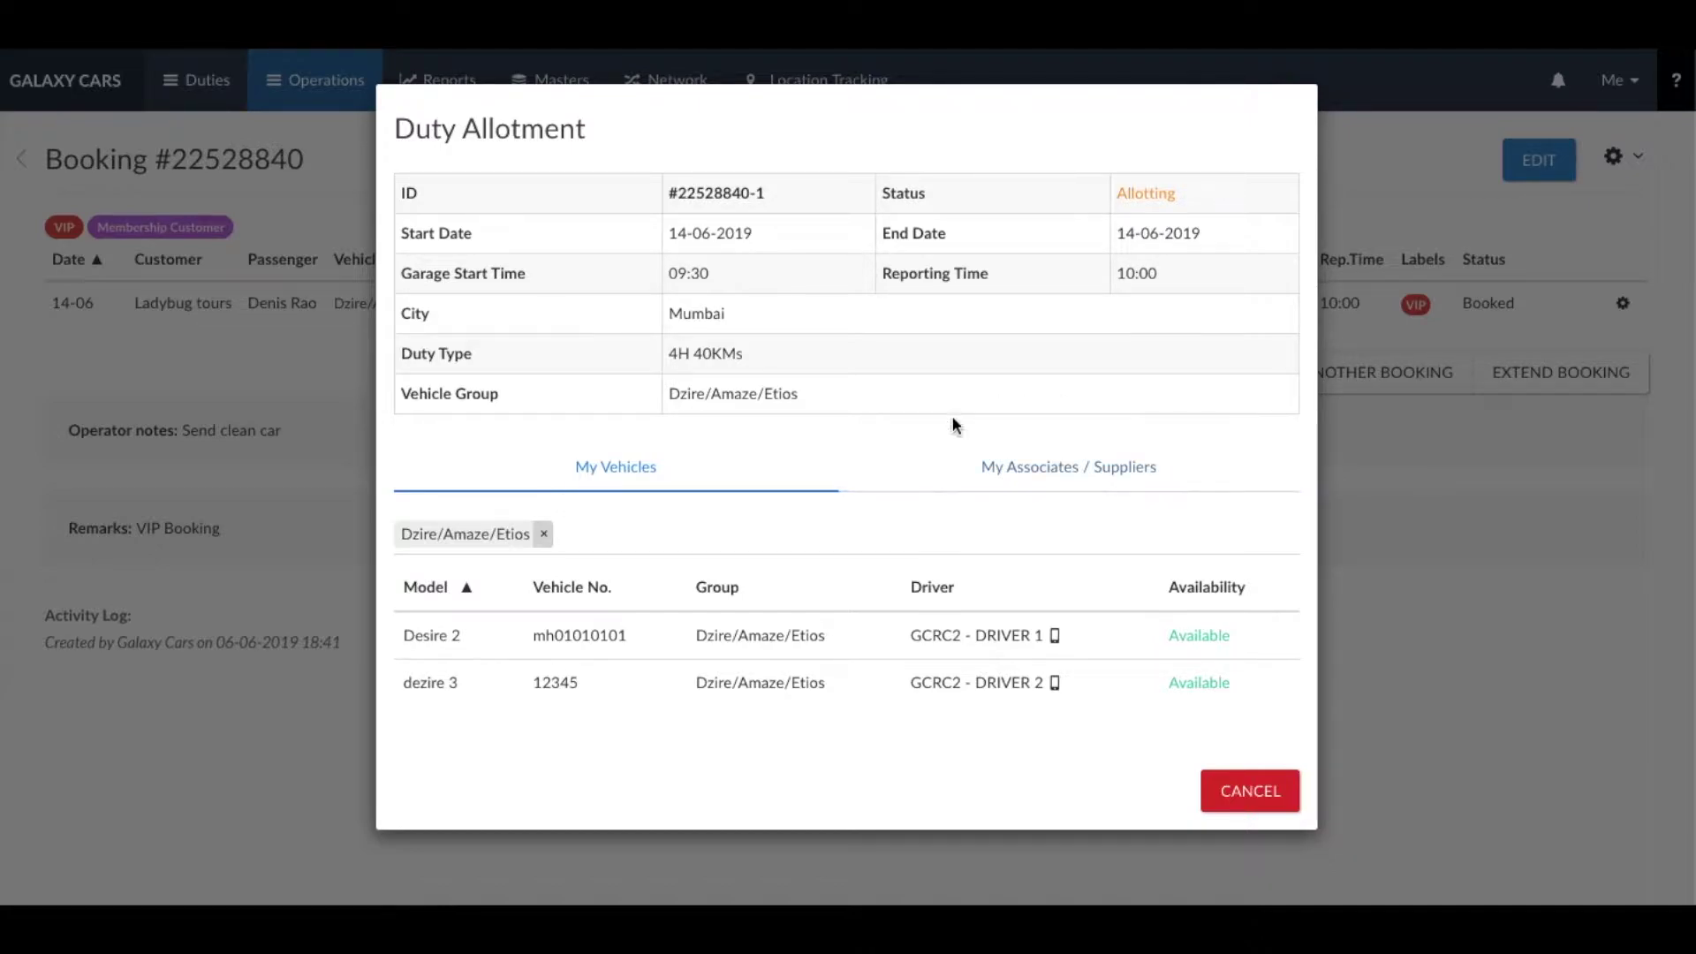
left_click(1048, 468)
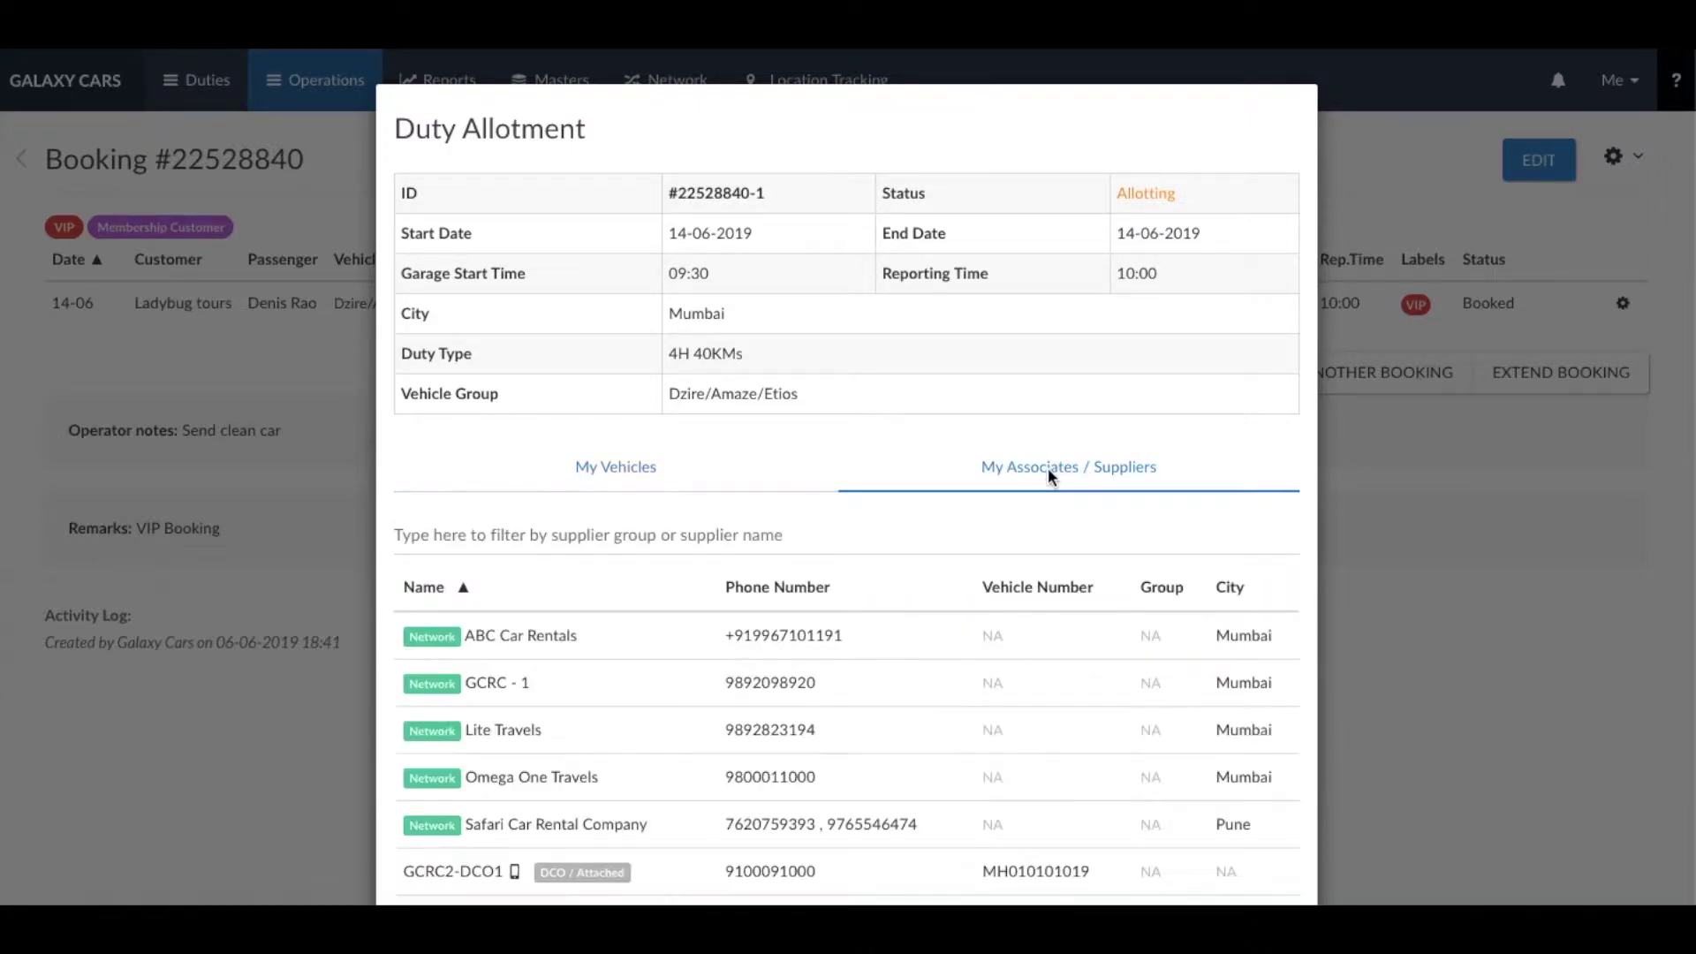
left_click(633, 468)
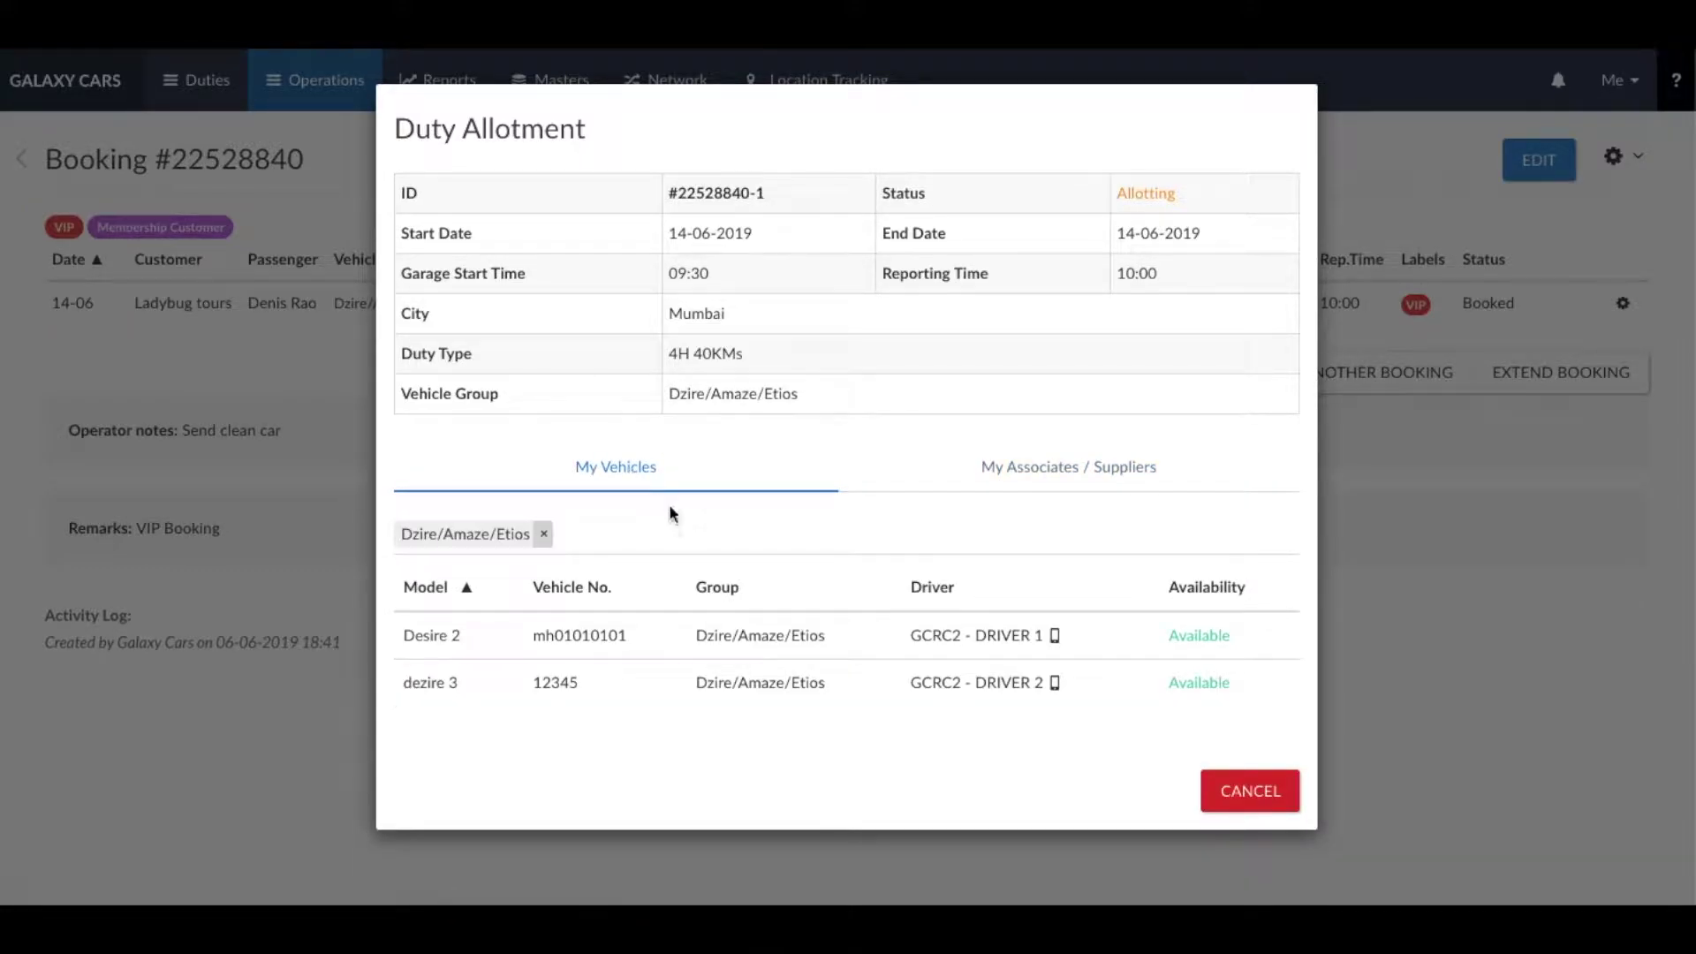
left_click(794, 633)
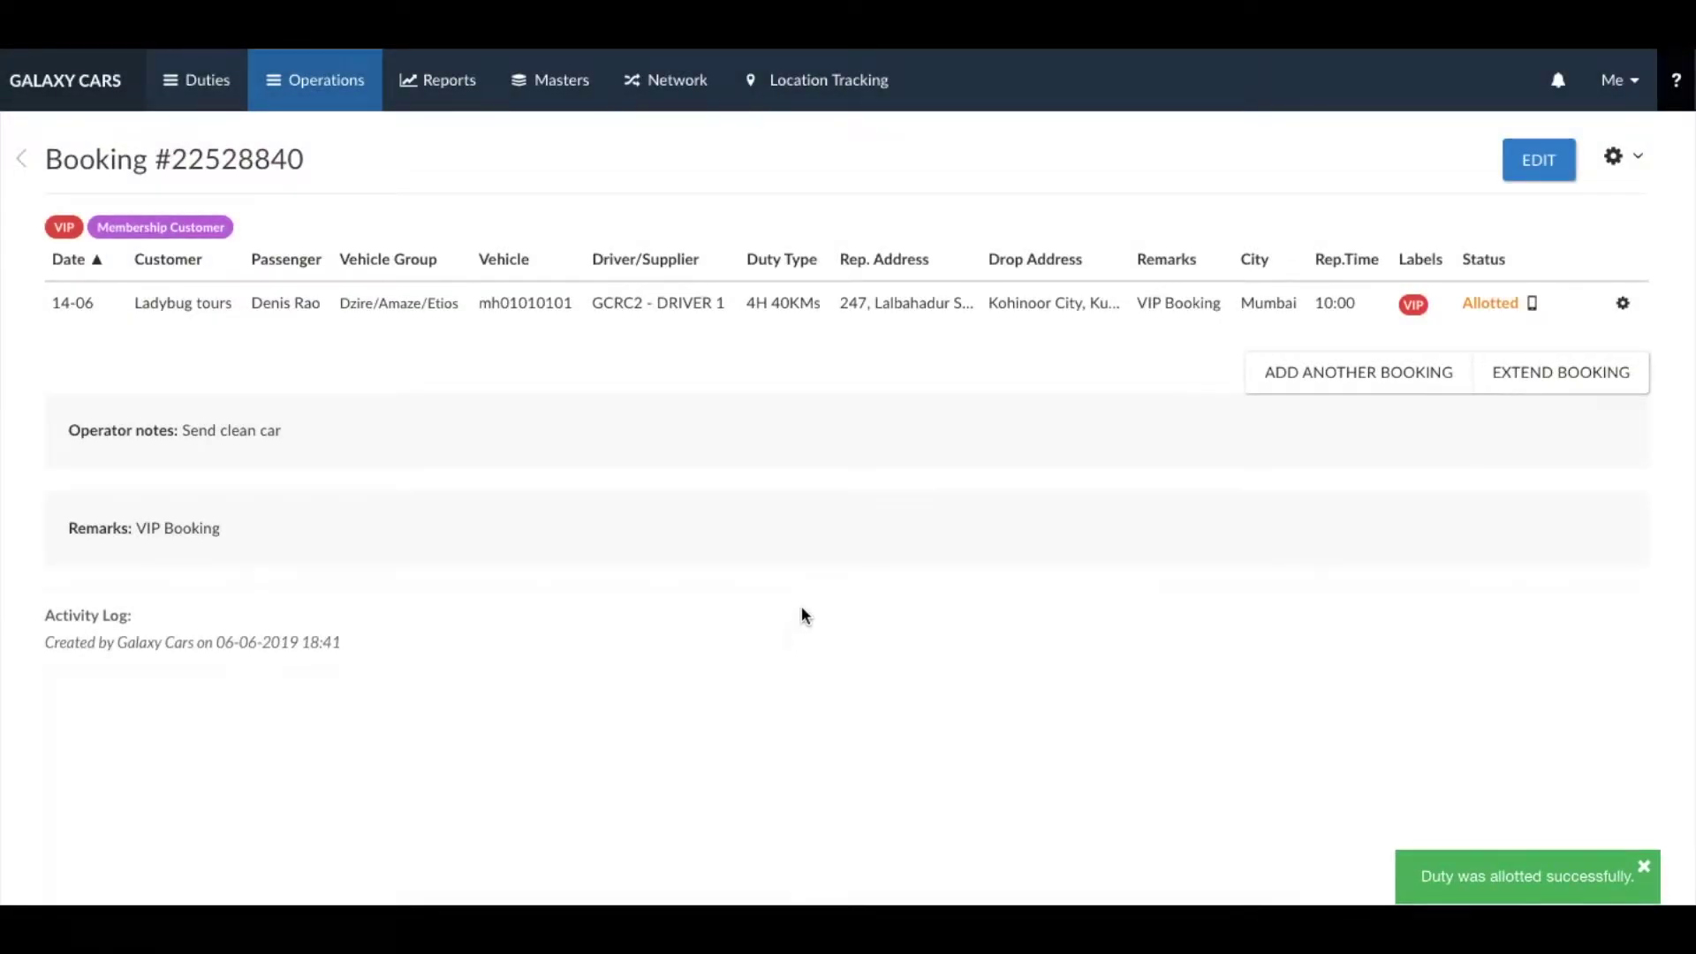
mouse_move(1499, 320)
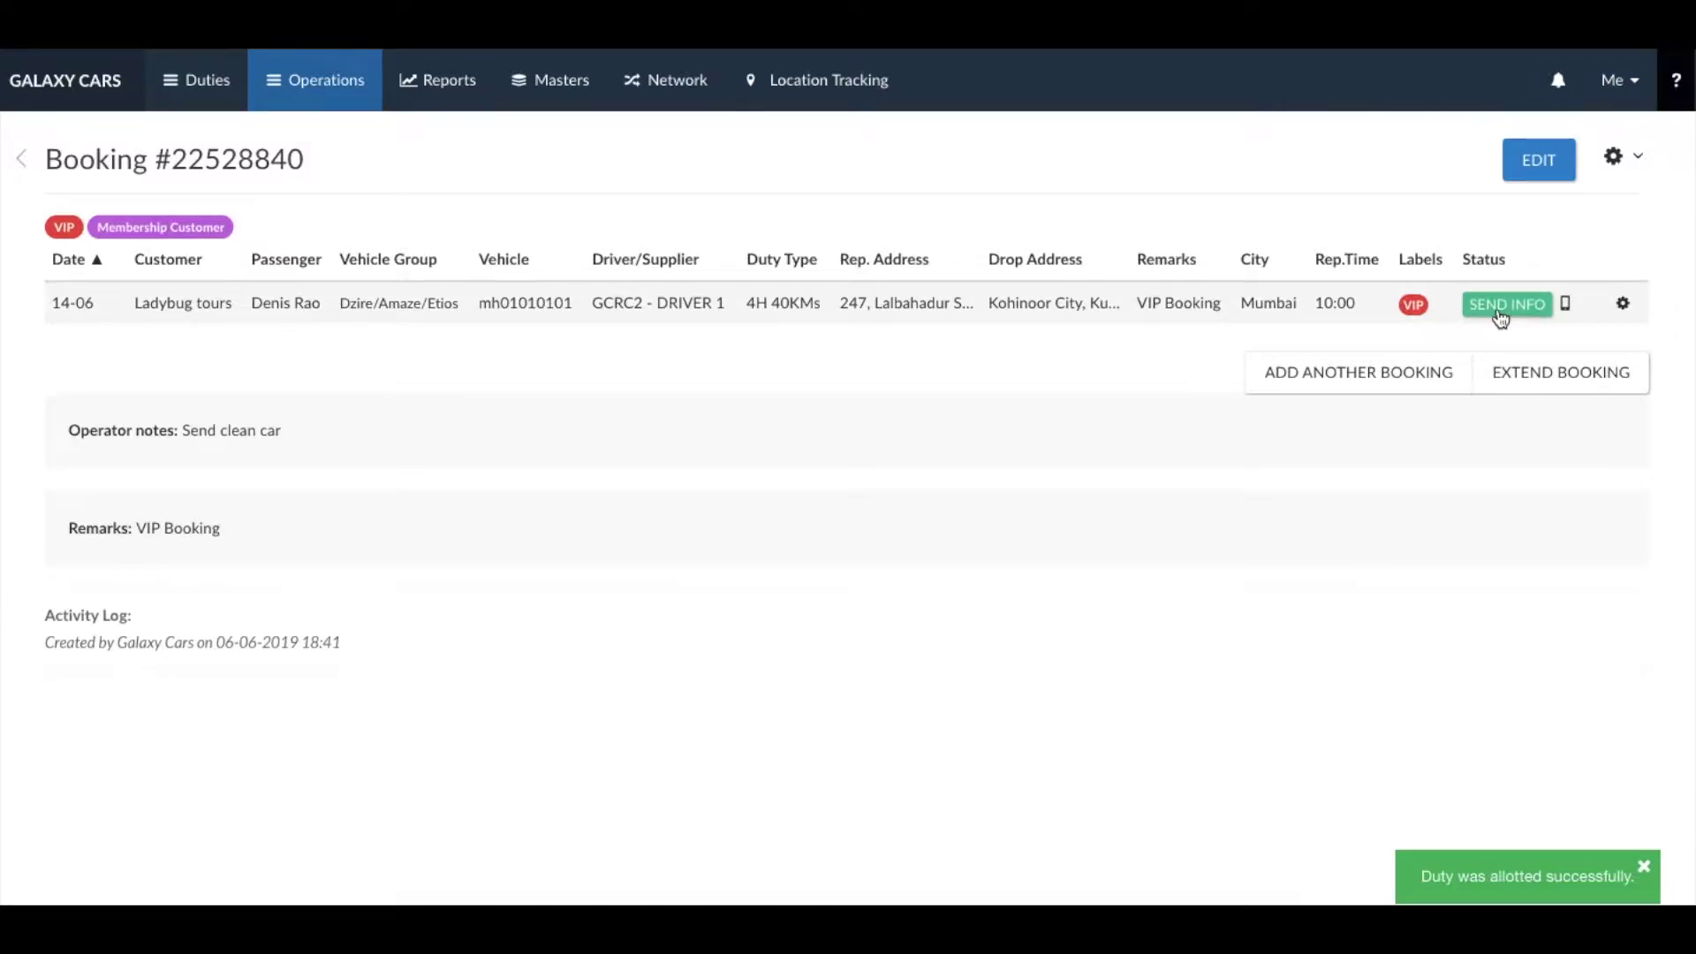
Review driver and customer notification messages without sending, then mark the duty Dispatched.
left_click(1500, 306)
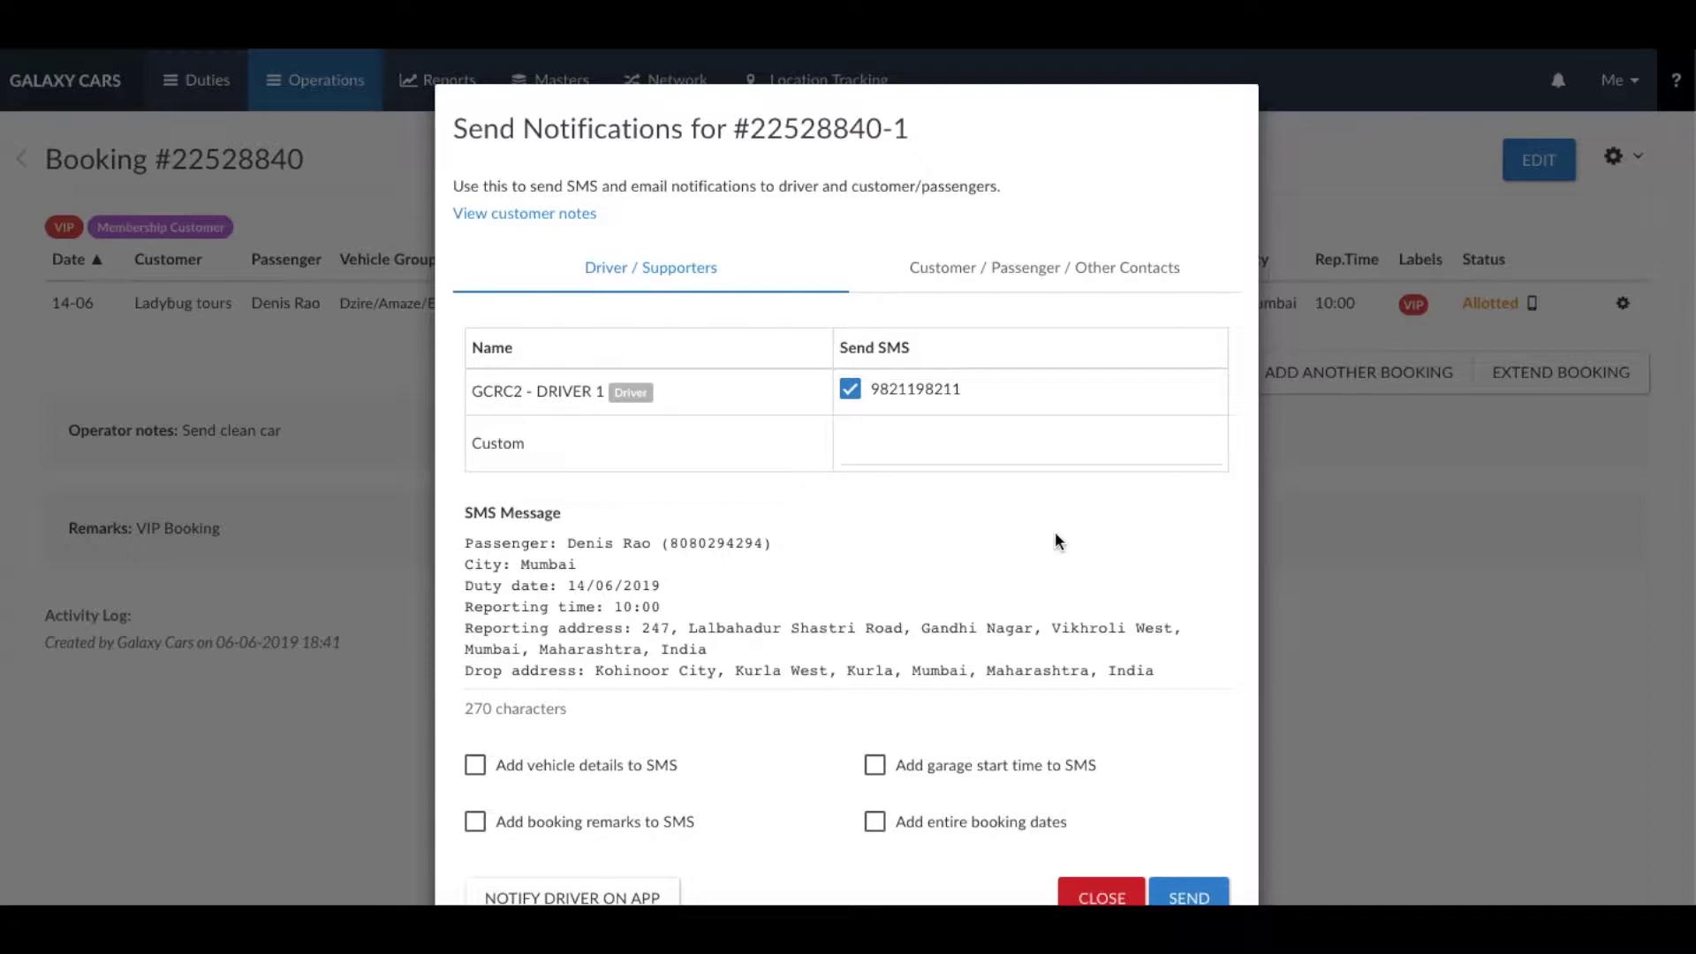
left_click(998, 270)
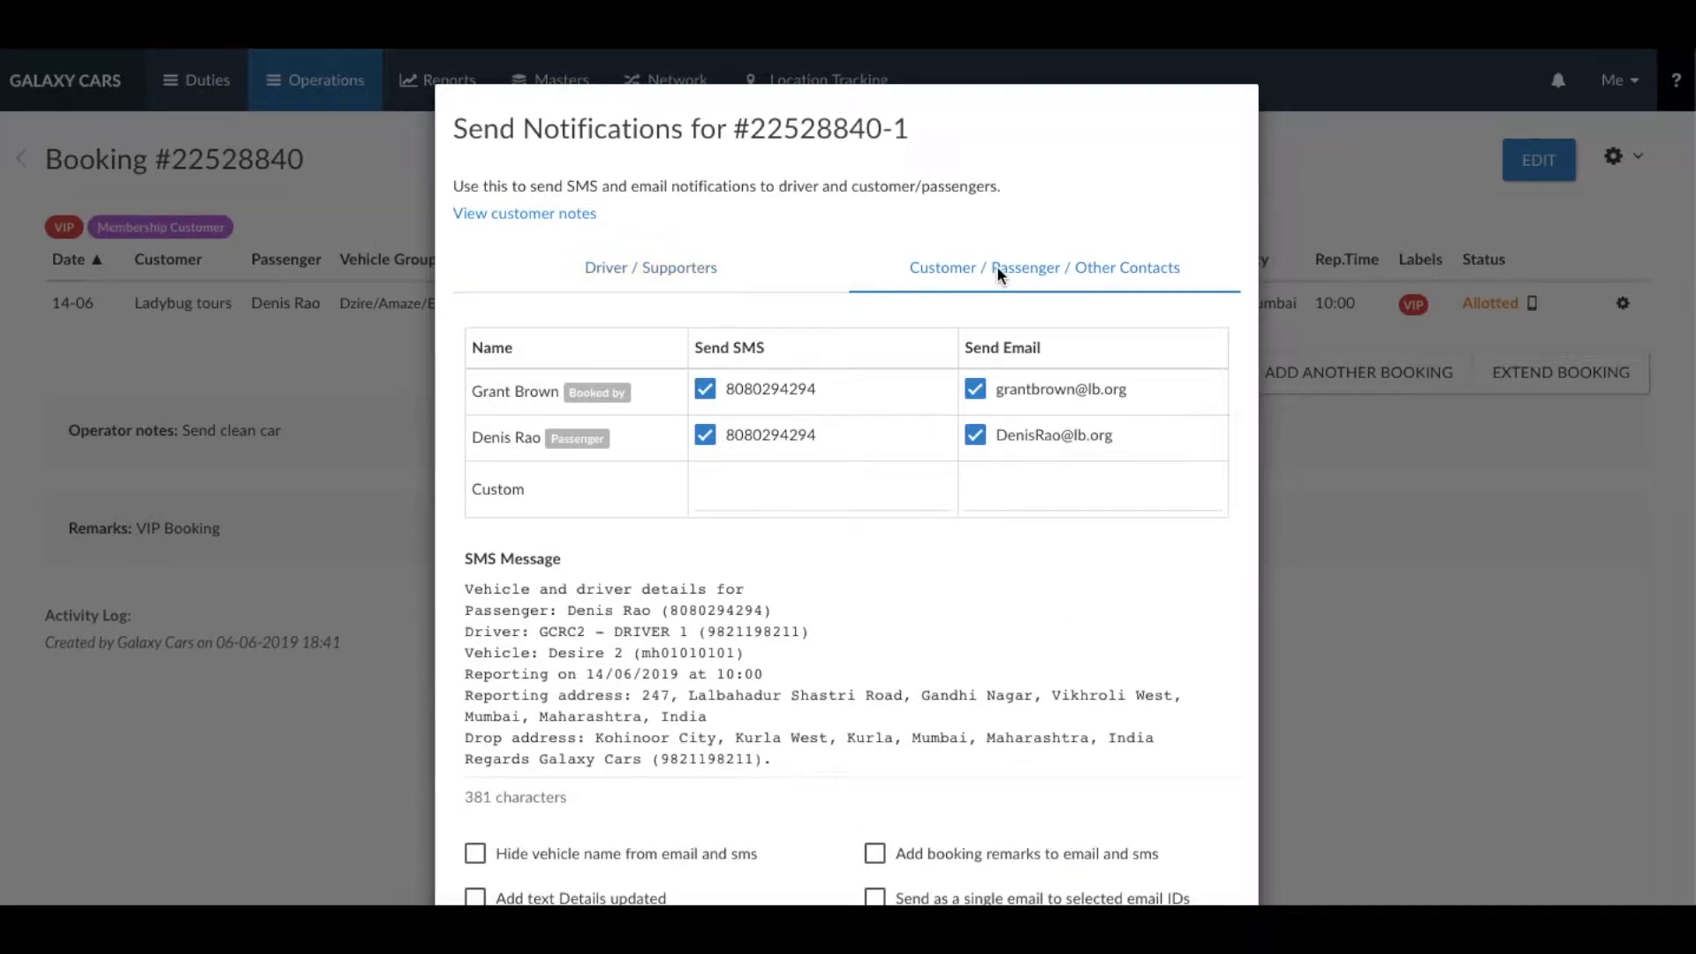
left_click(676, 272)
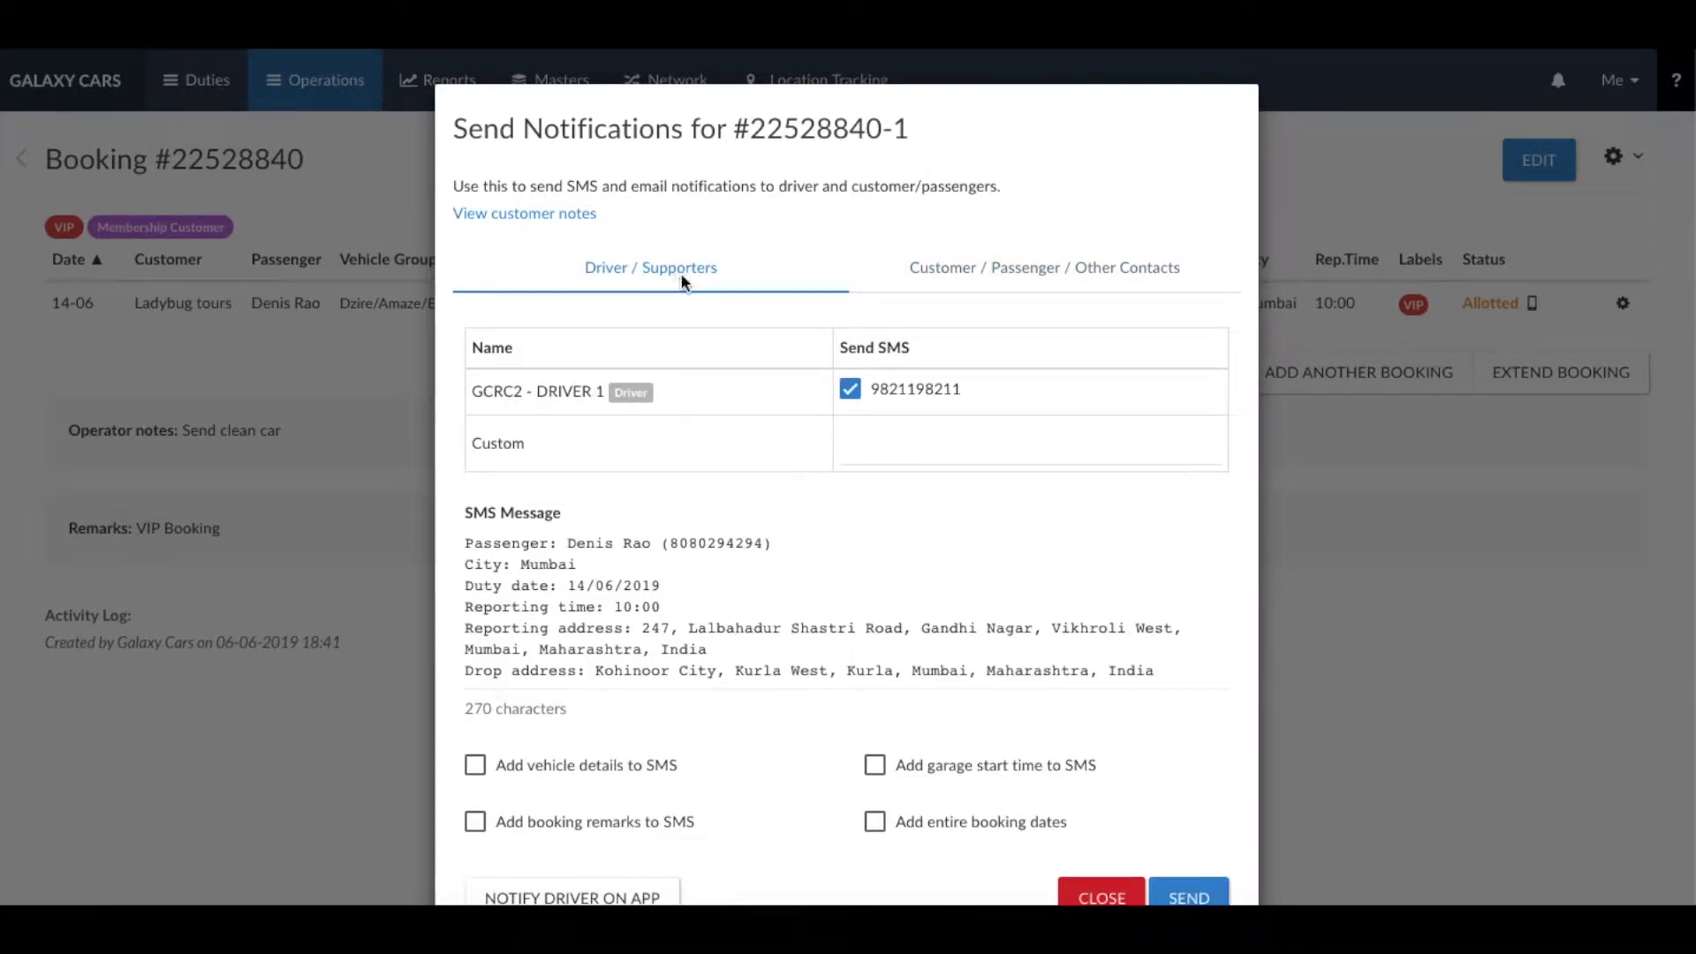
left_click(1402, 475)
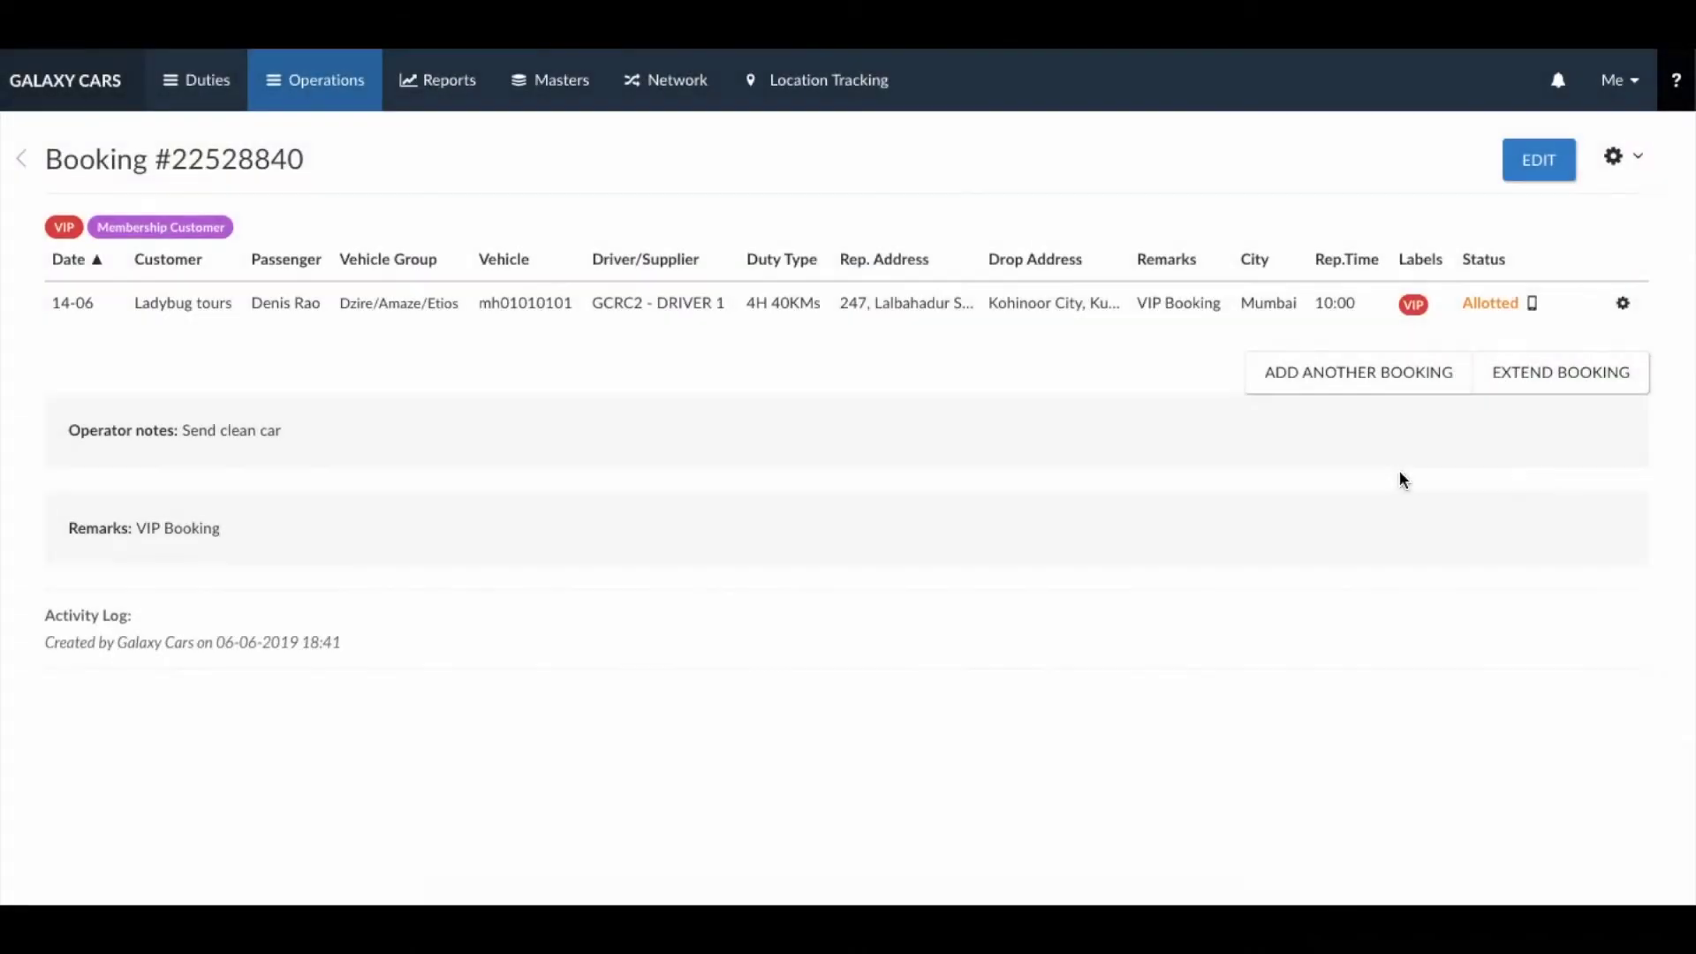
right_click(929, 311)
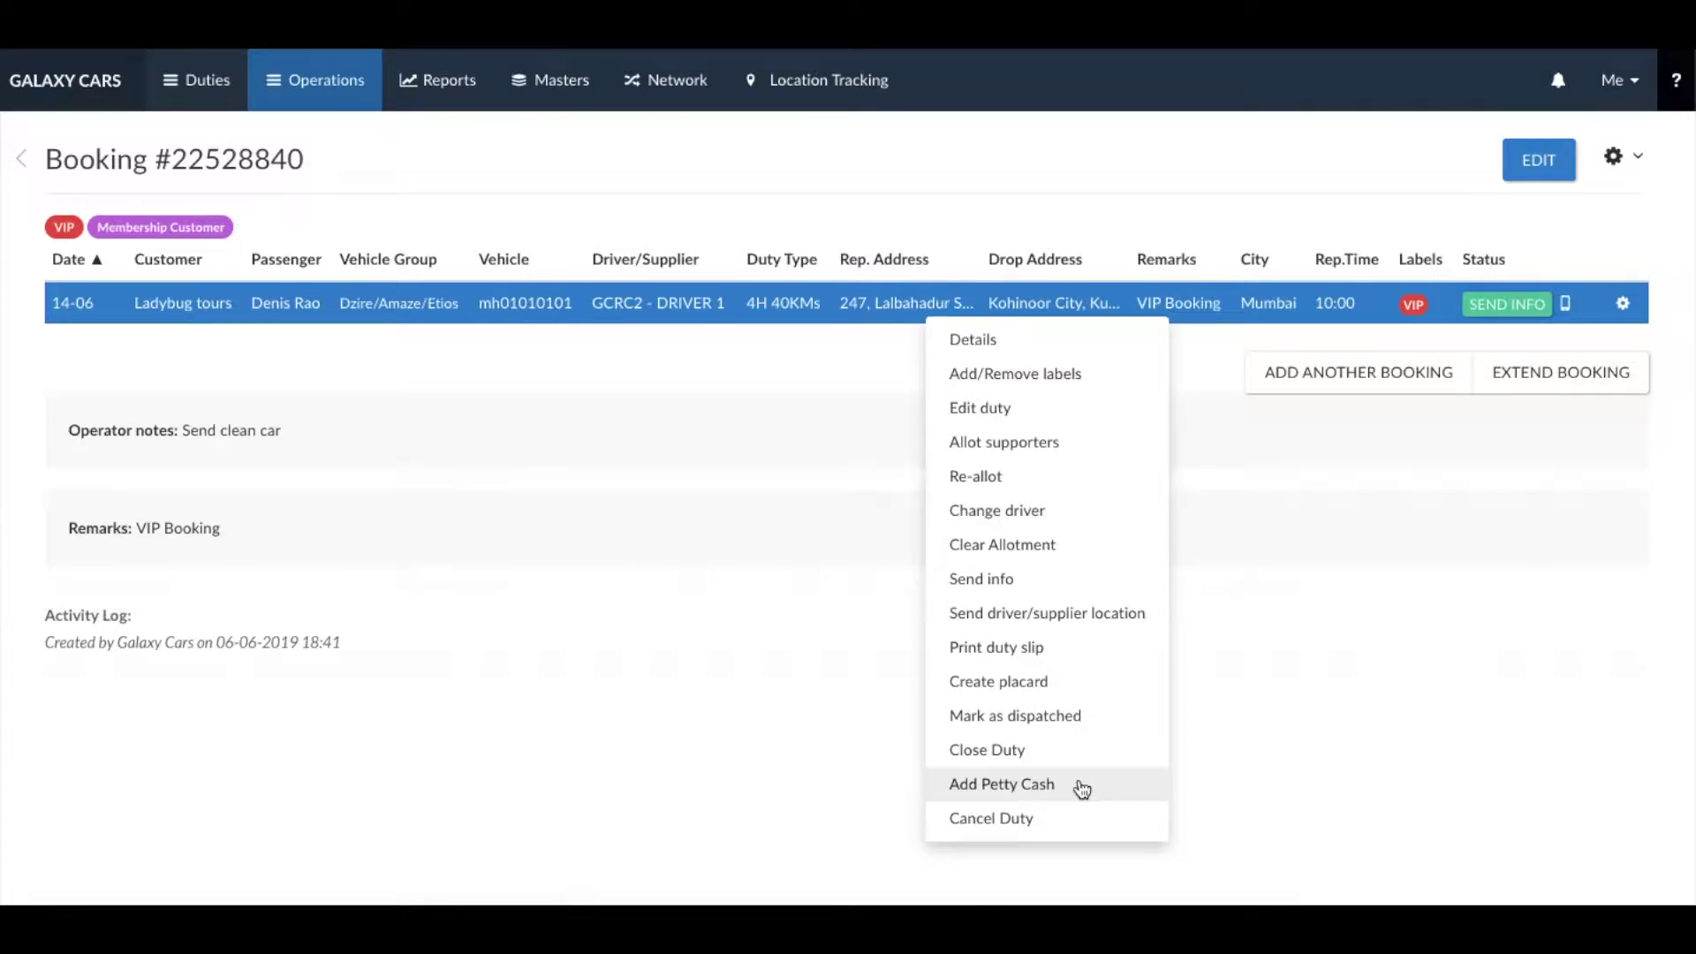
left_click(1103, 723)
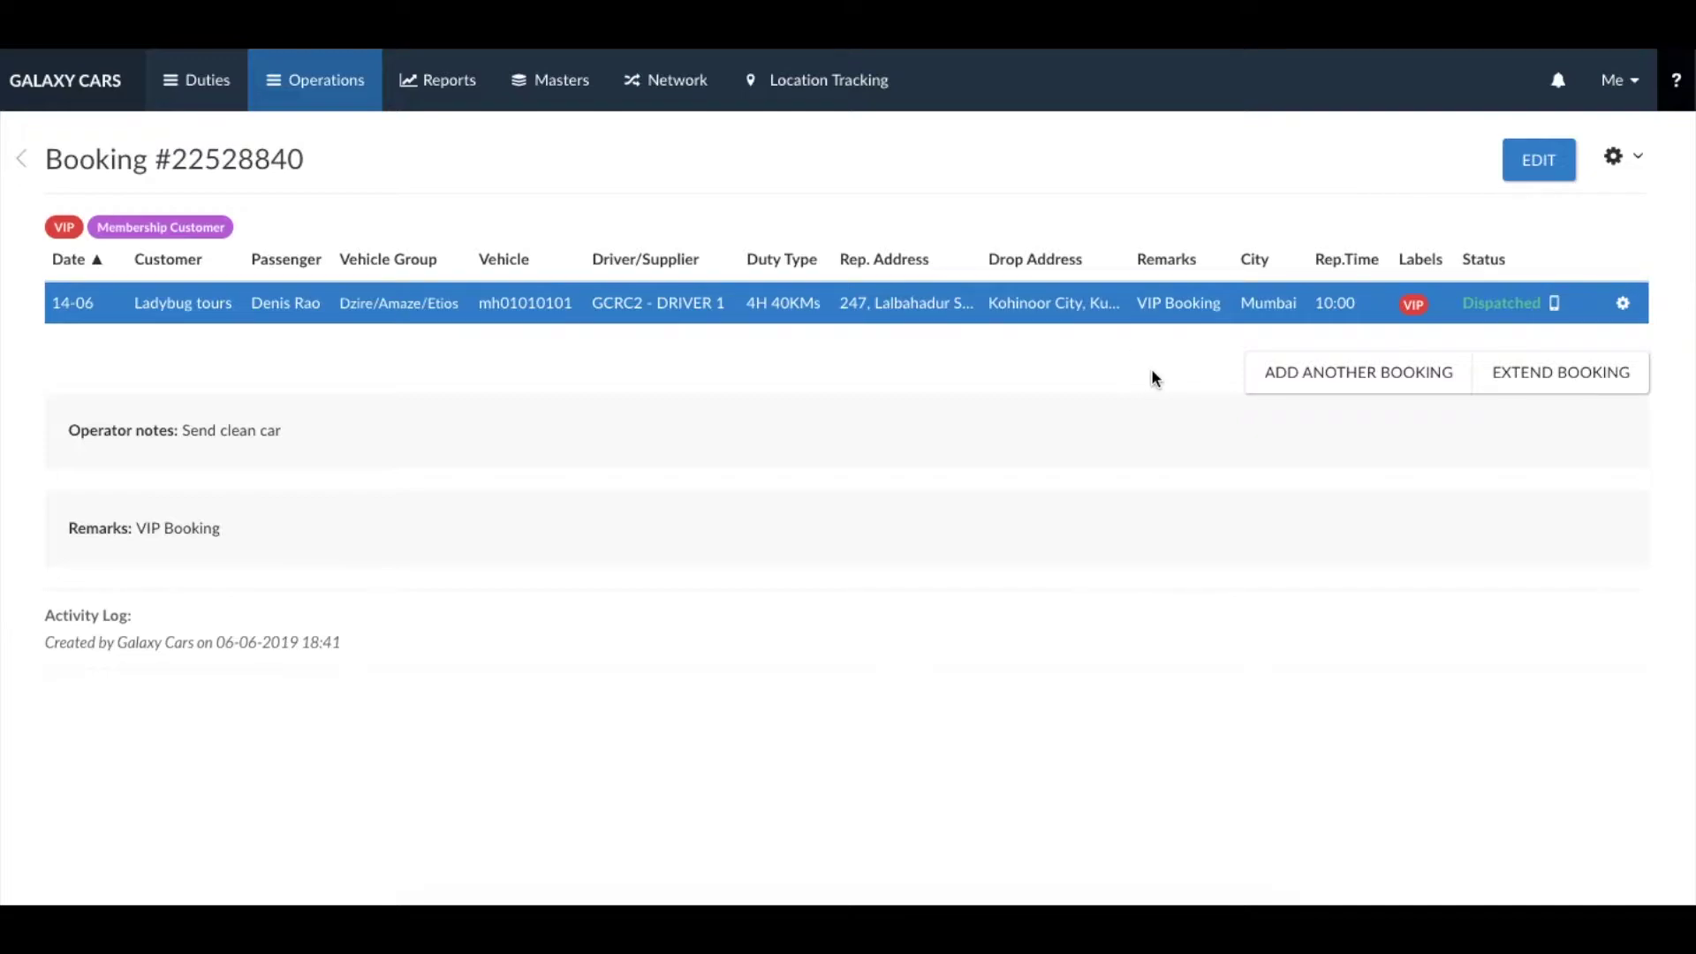
In the close-duty form, enter end time 14:00, start km 1200 and end km 1260.
mouse_move(1506, 307)
left_click(1511, 306)
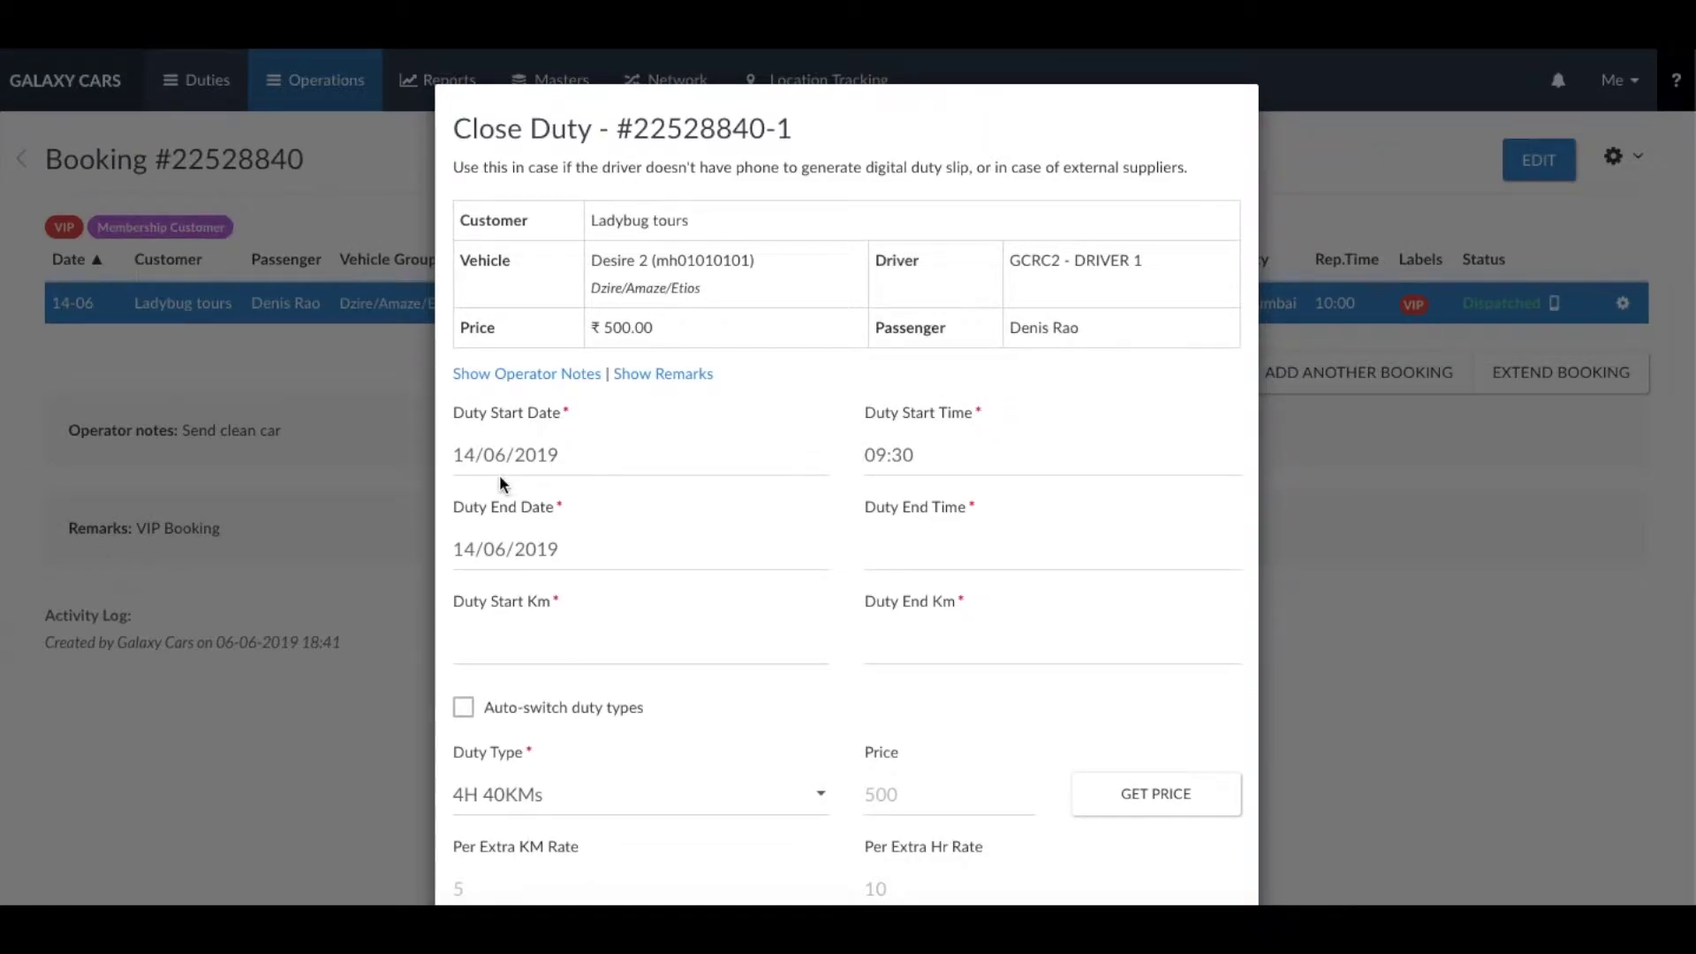
left_click(908, 549)
type("1400")
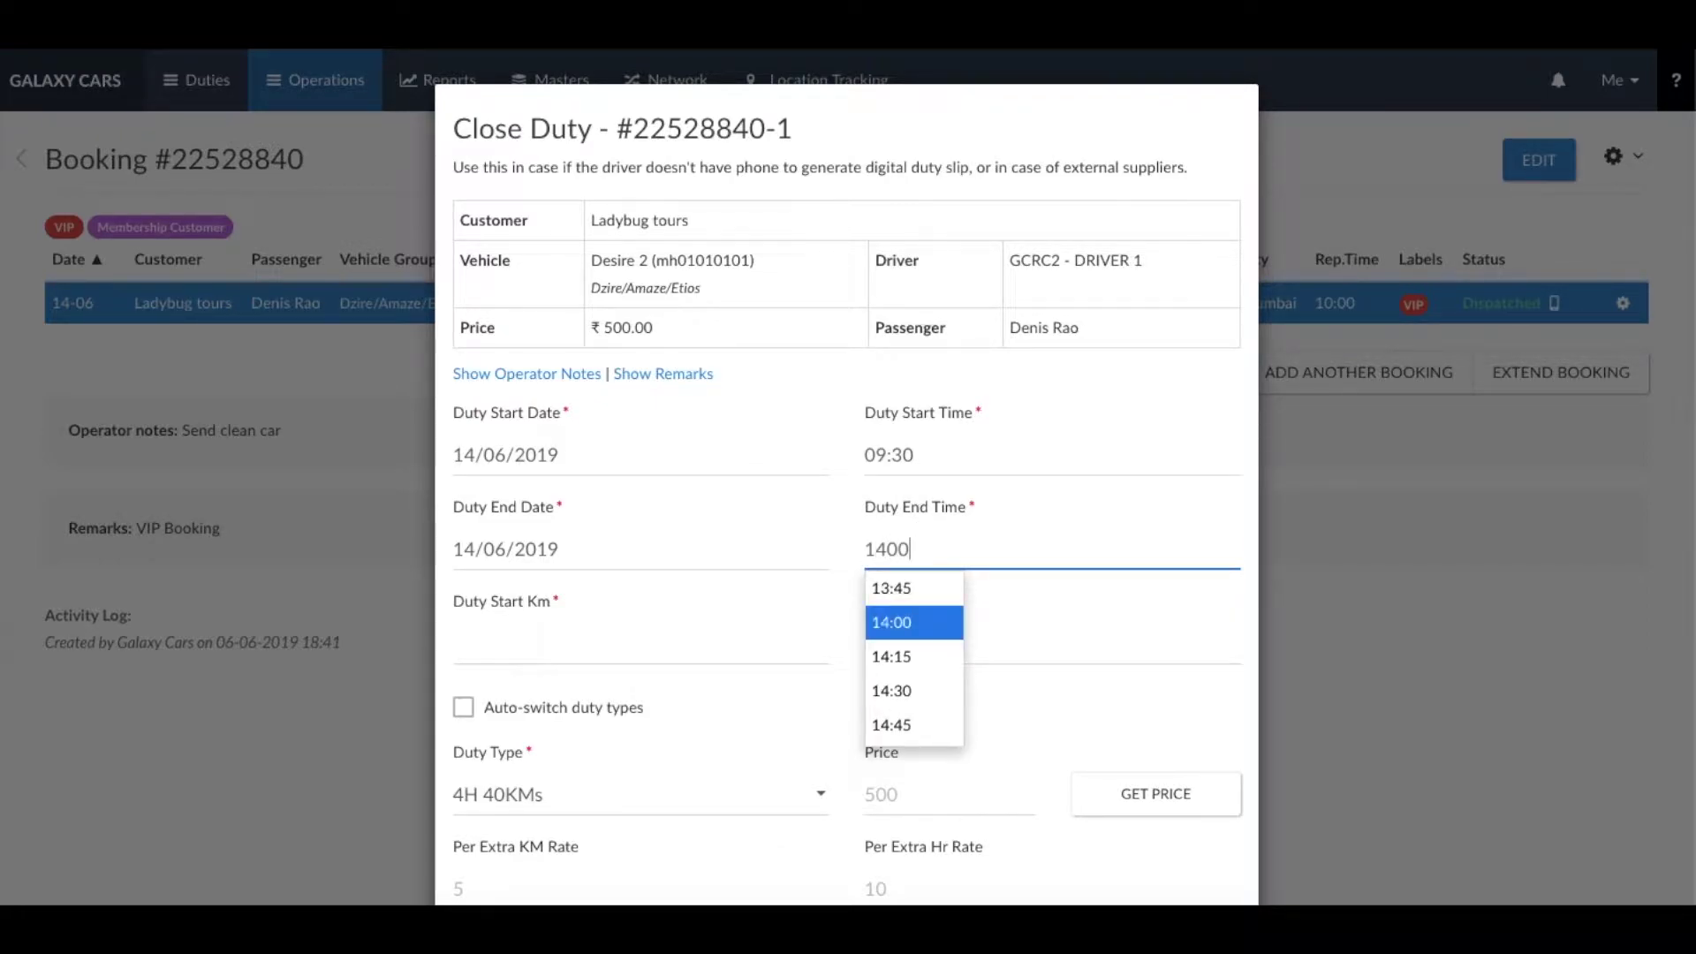
left_click(892, 623)
left_click(468, 641)
type("1200")
left_click(951, 661)
type("1260")
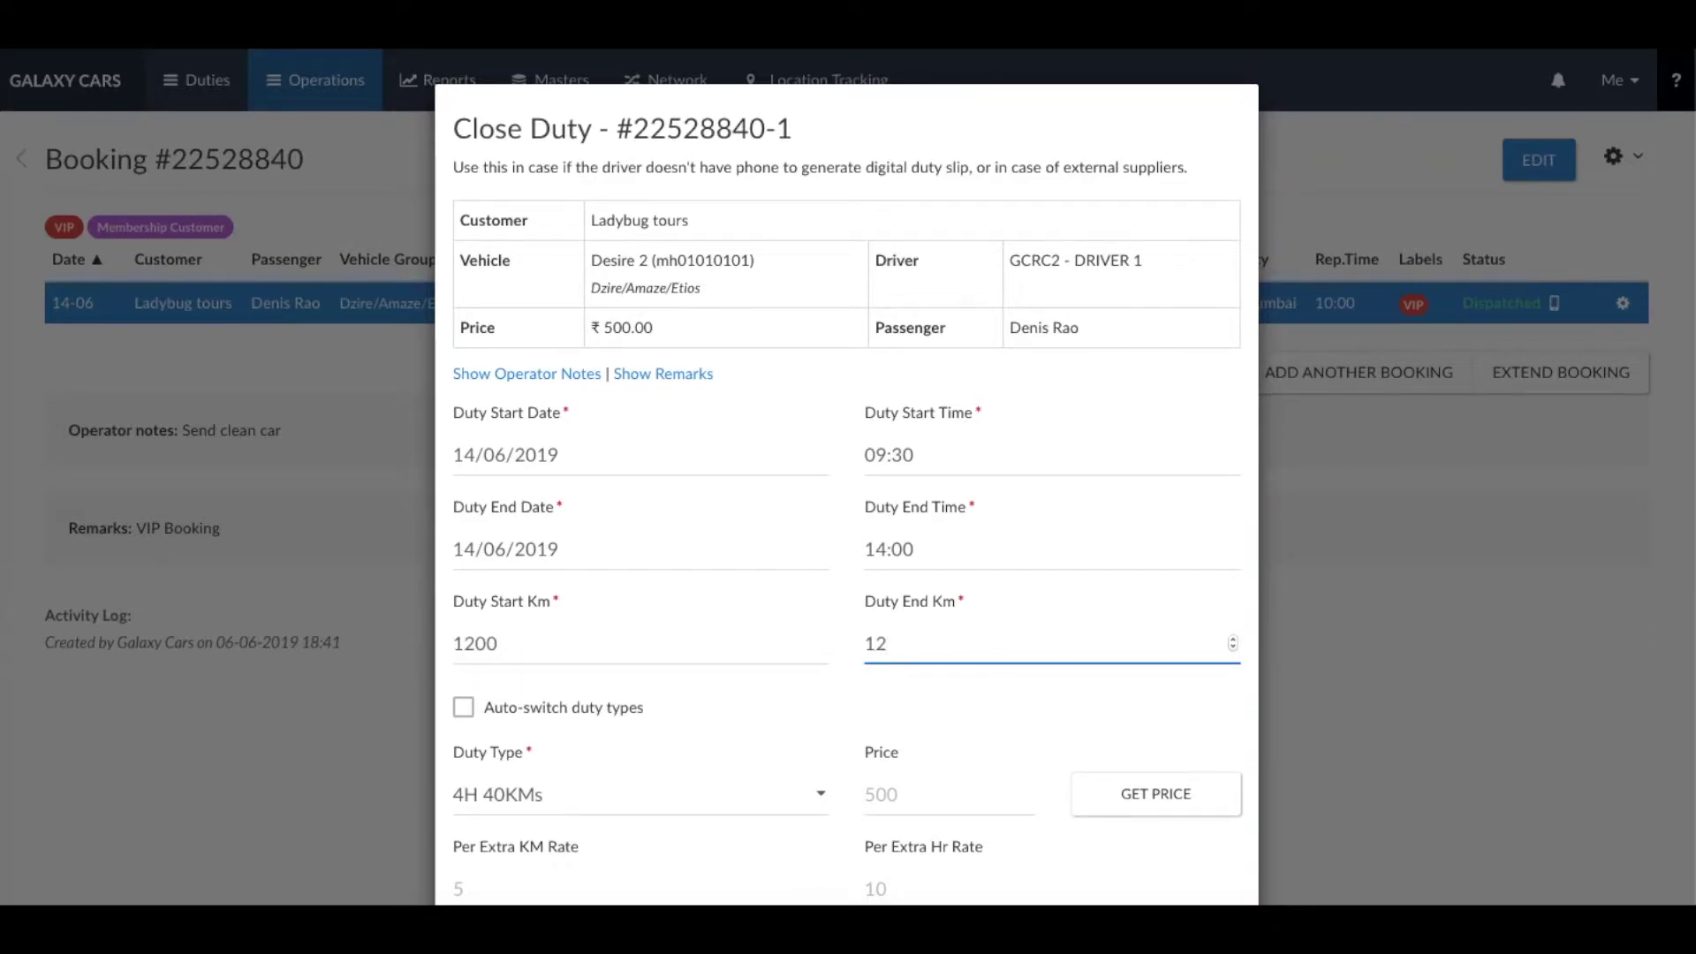
left_click(829, 704)
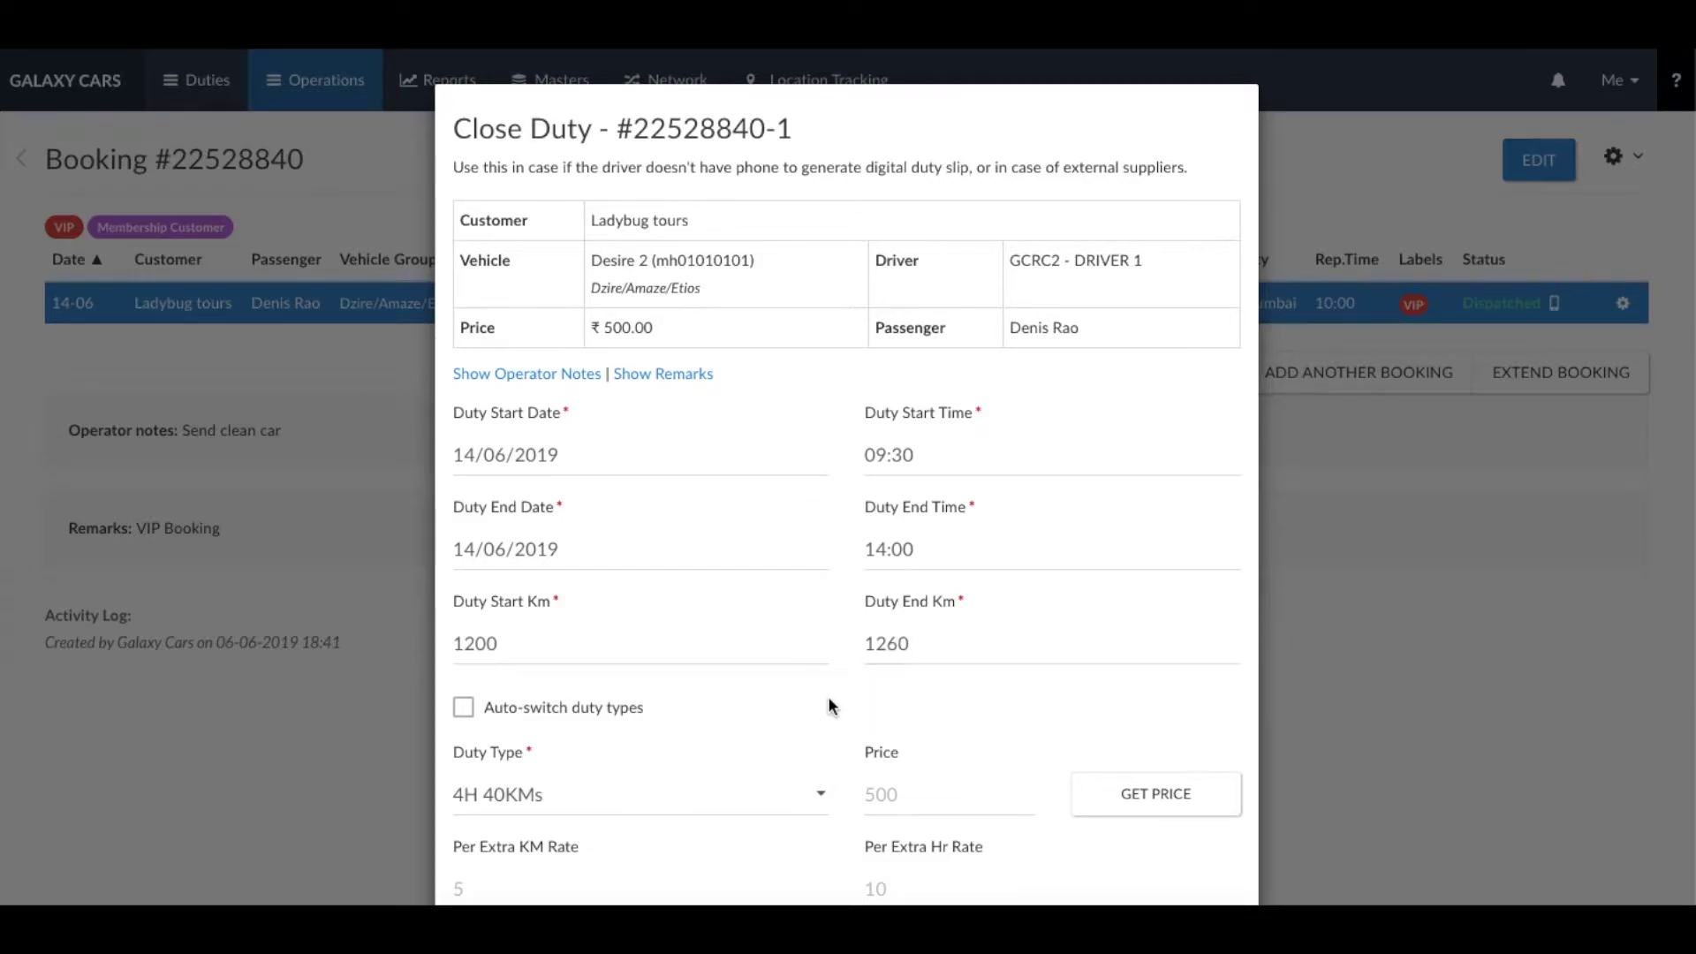
scroll(829, 704, "down", 3)
scroll(829, 702, "down", 4)
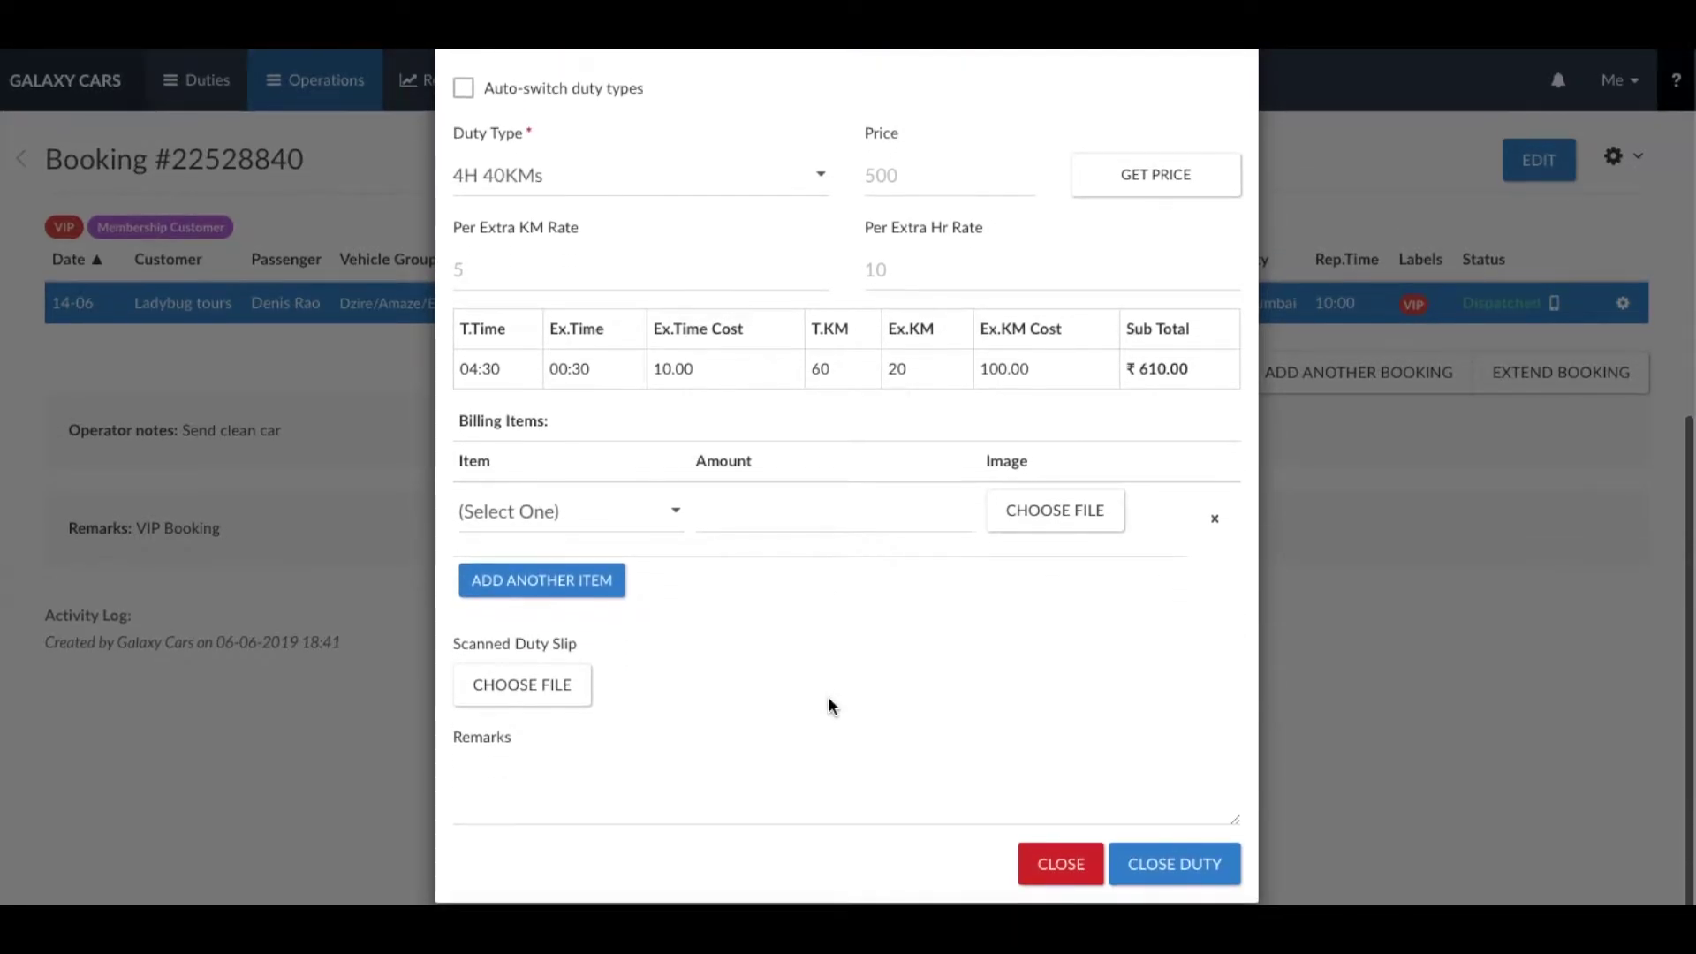
Add a Newspaper billing item of ₹20.
left_click(606, 511)
left_click(600, 535)
left_click(737, 516)
type("20")
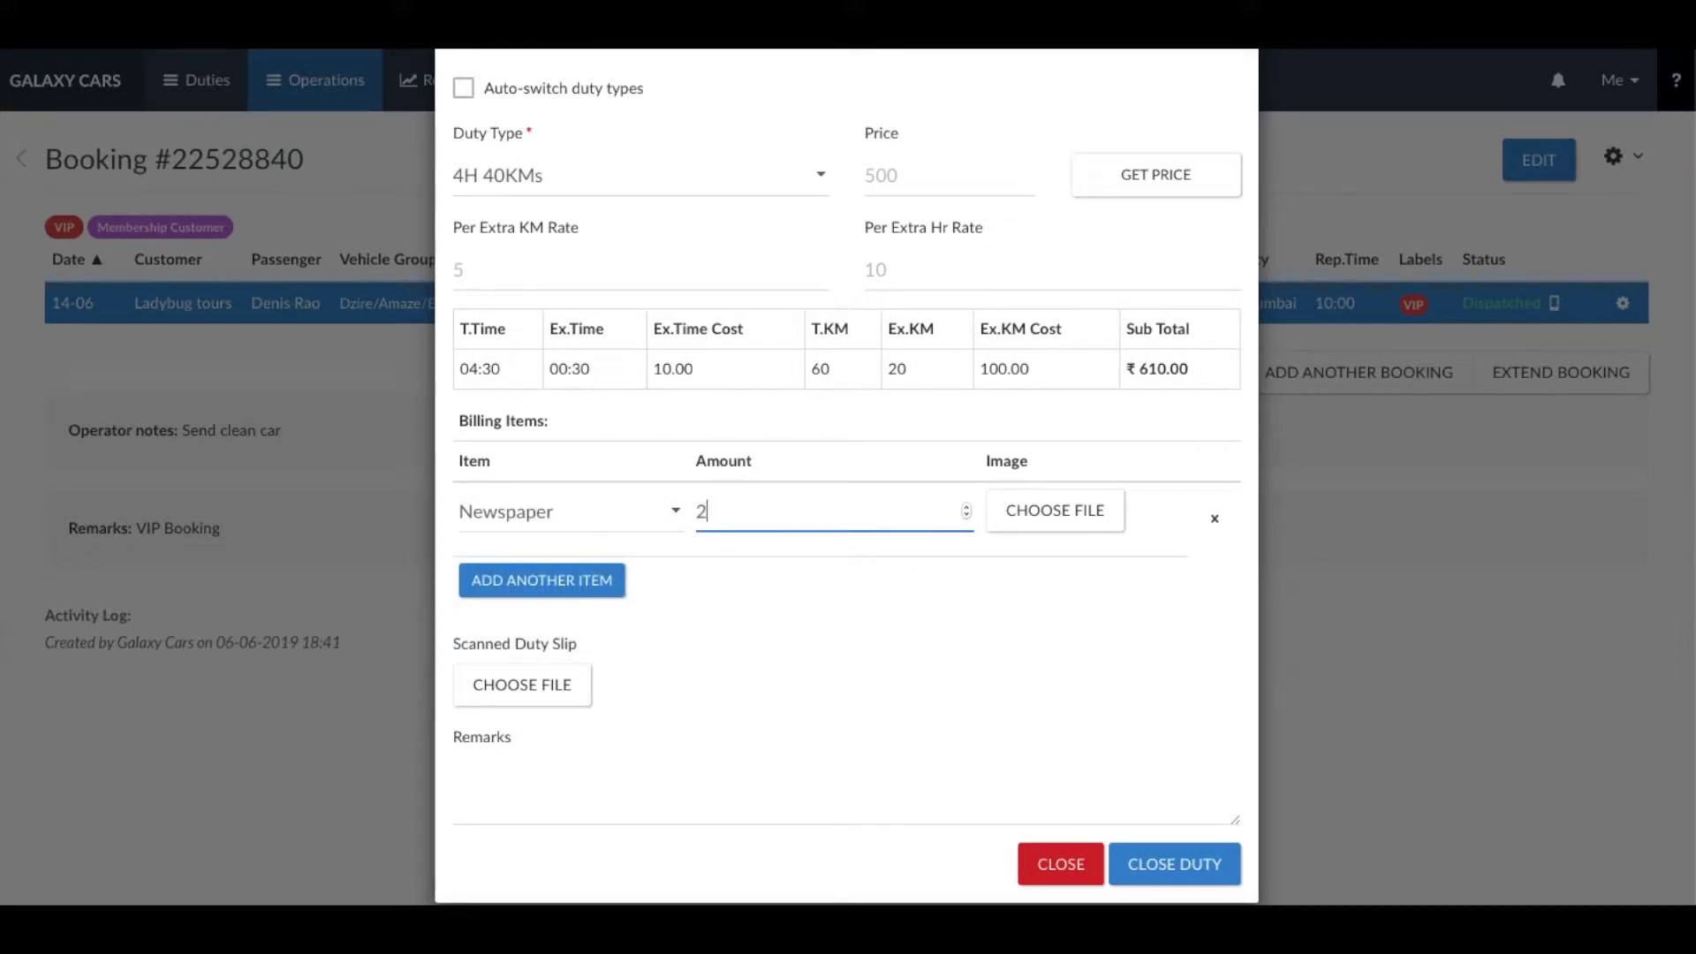
left_click(747, 570)
Add a Toll & Parking billing item of ₹50 and close the duty.
left_click(525, 590)
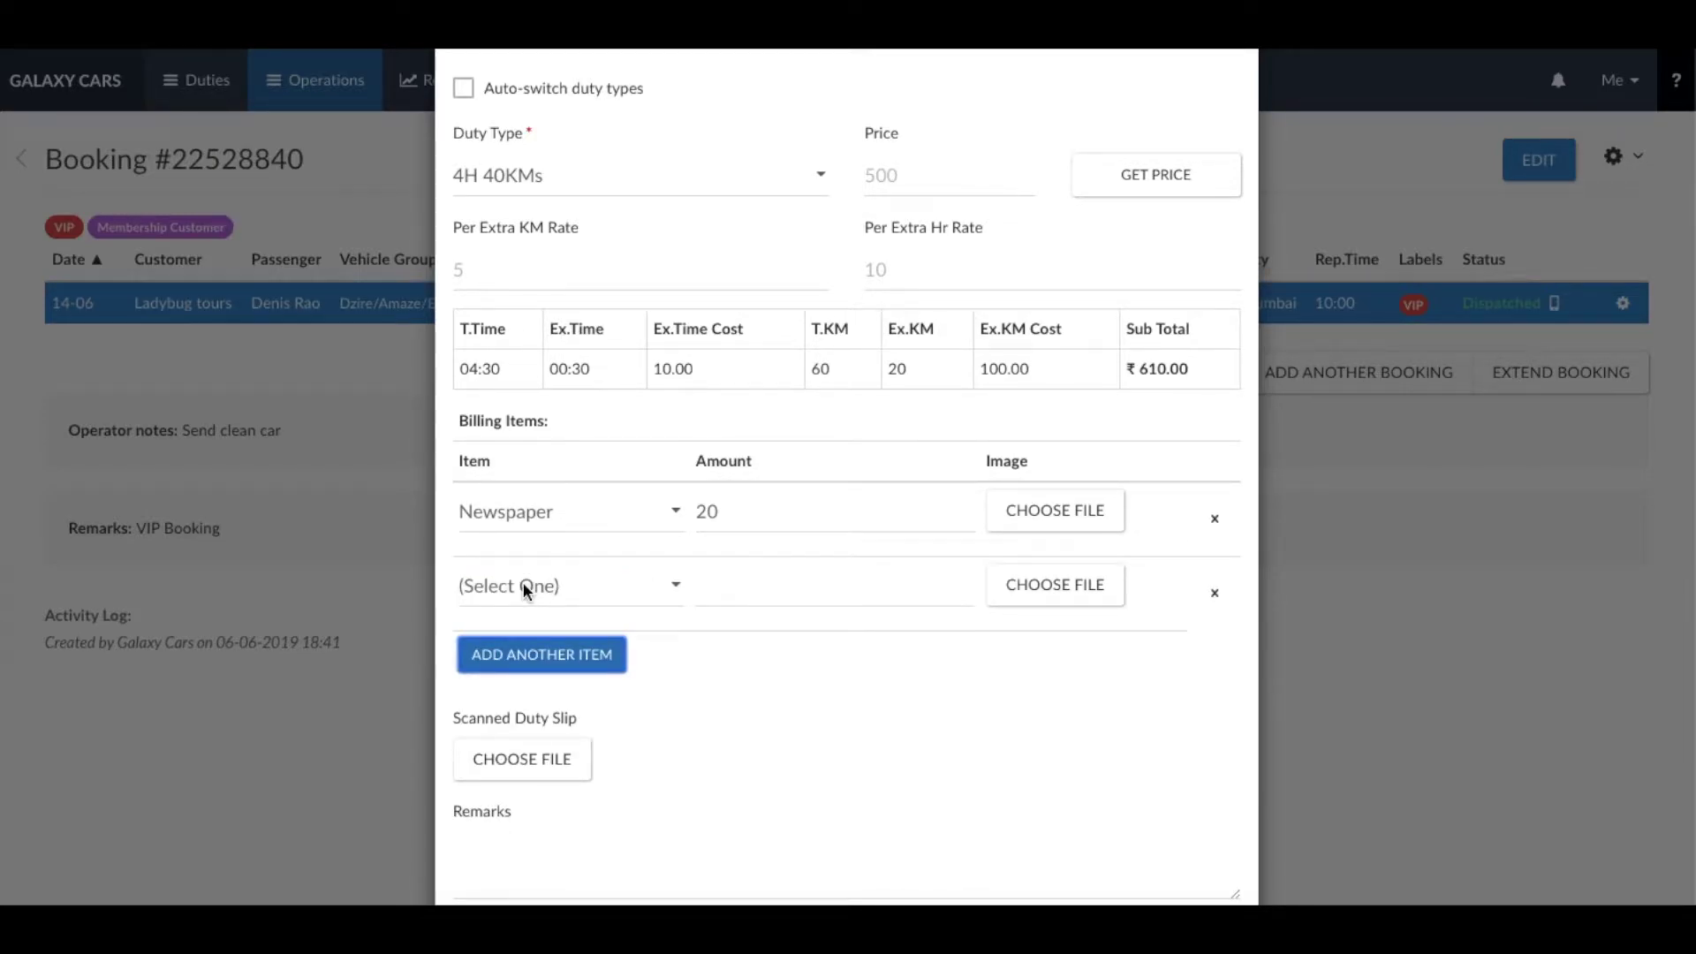
left_click(526, 587)
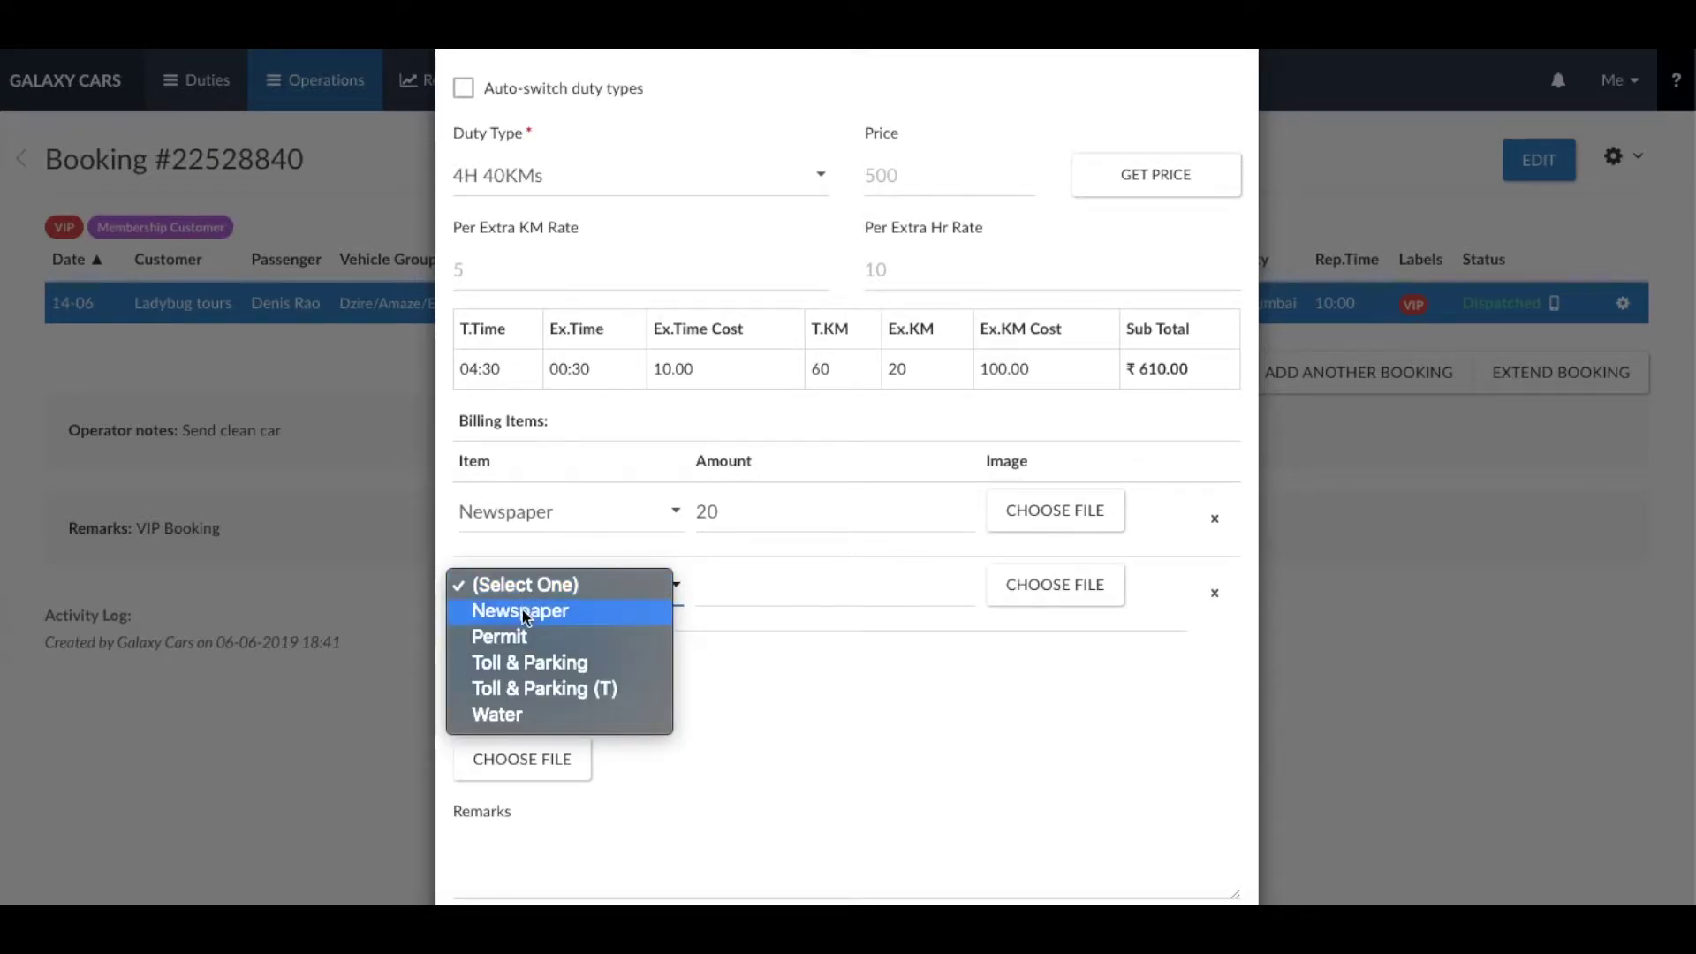
left_click(532, 663)
left_click(758, 586)
type("50")
left_click(795, 689)
scroll(795, 686, "down", 2)
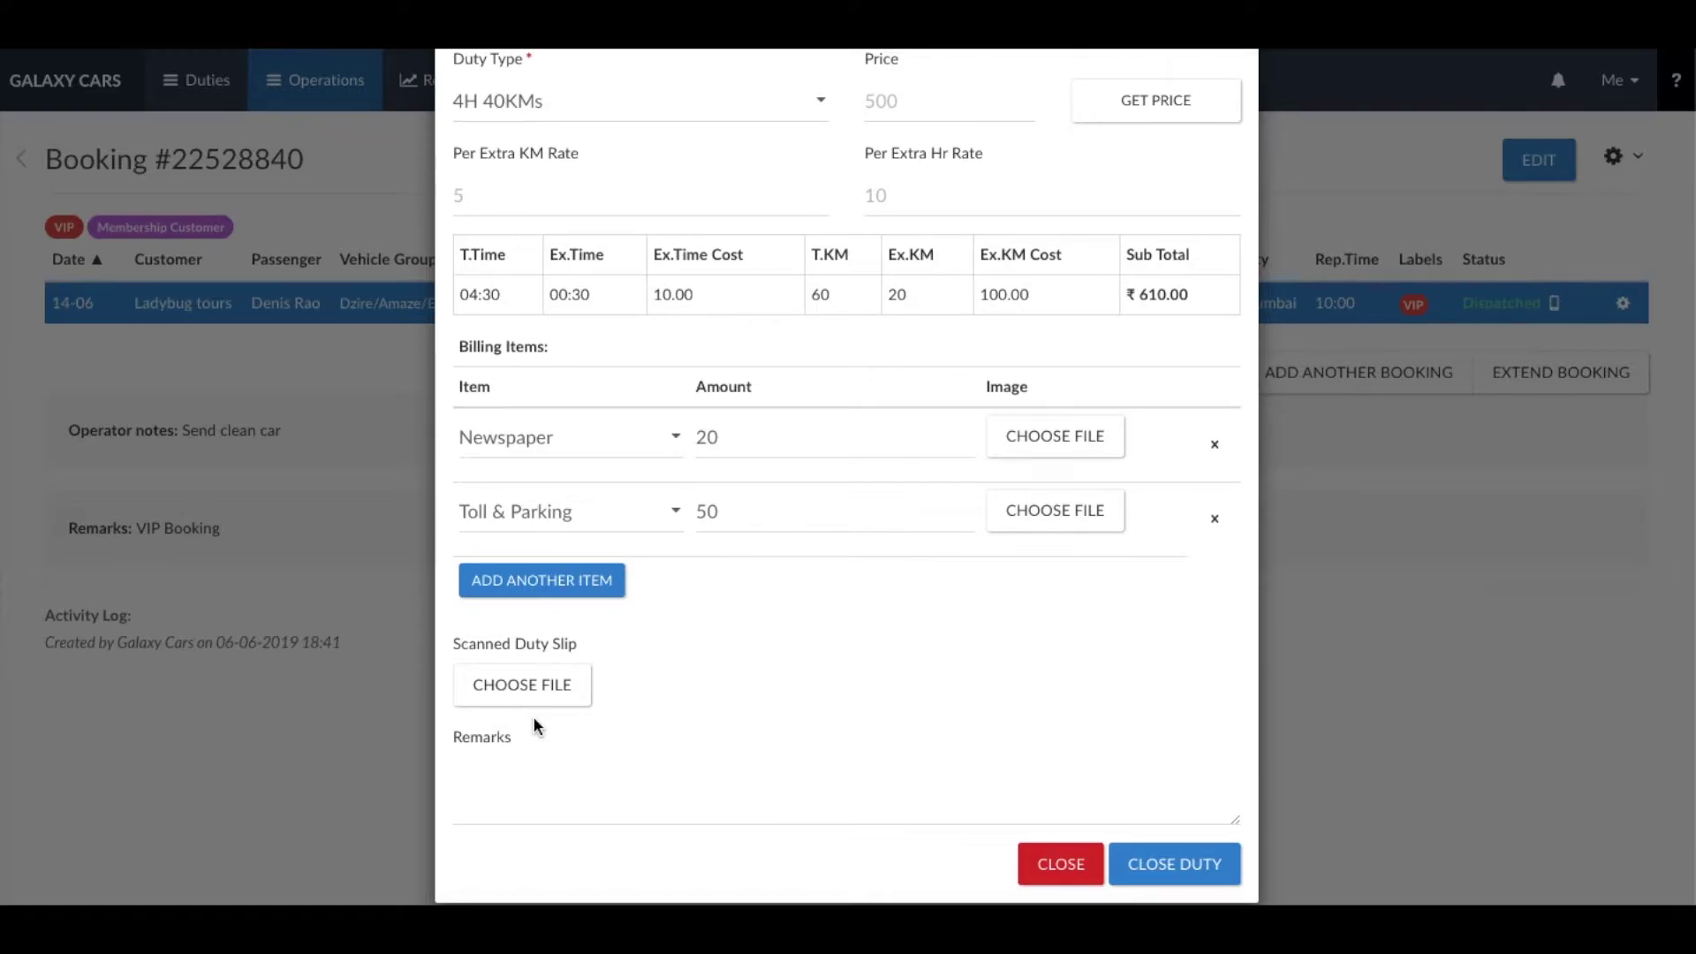
left_click(508, 783)
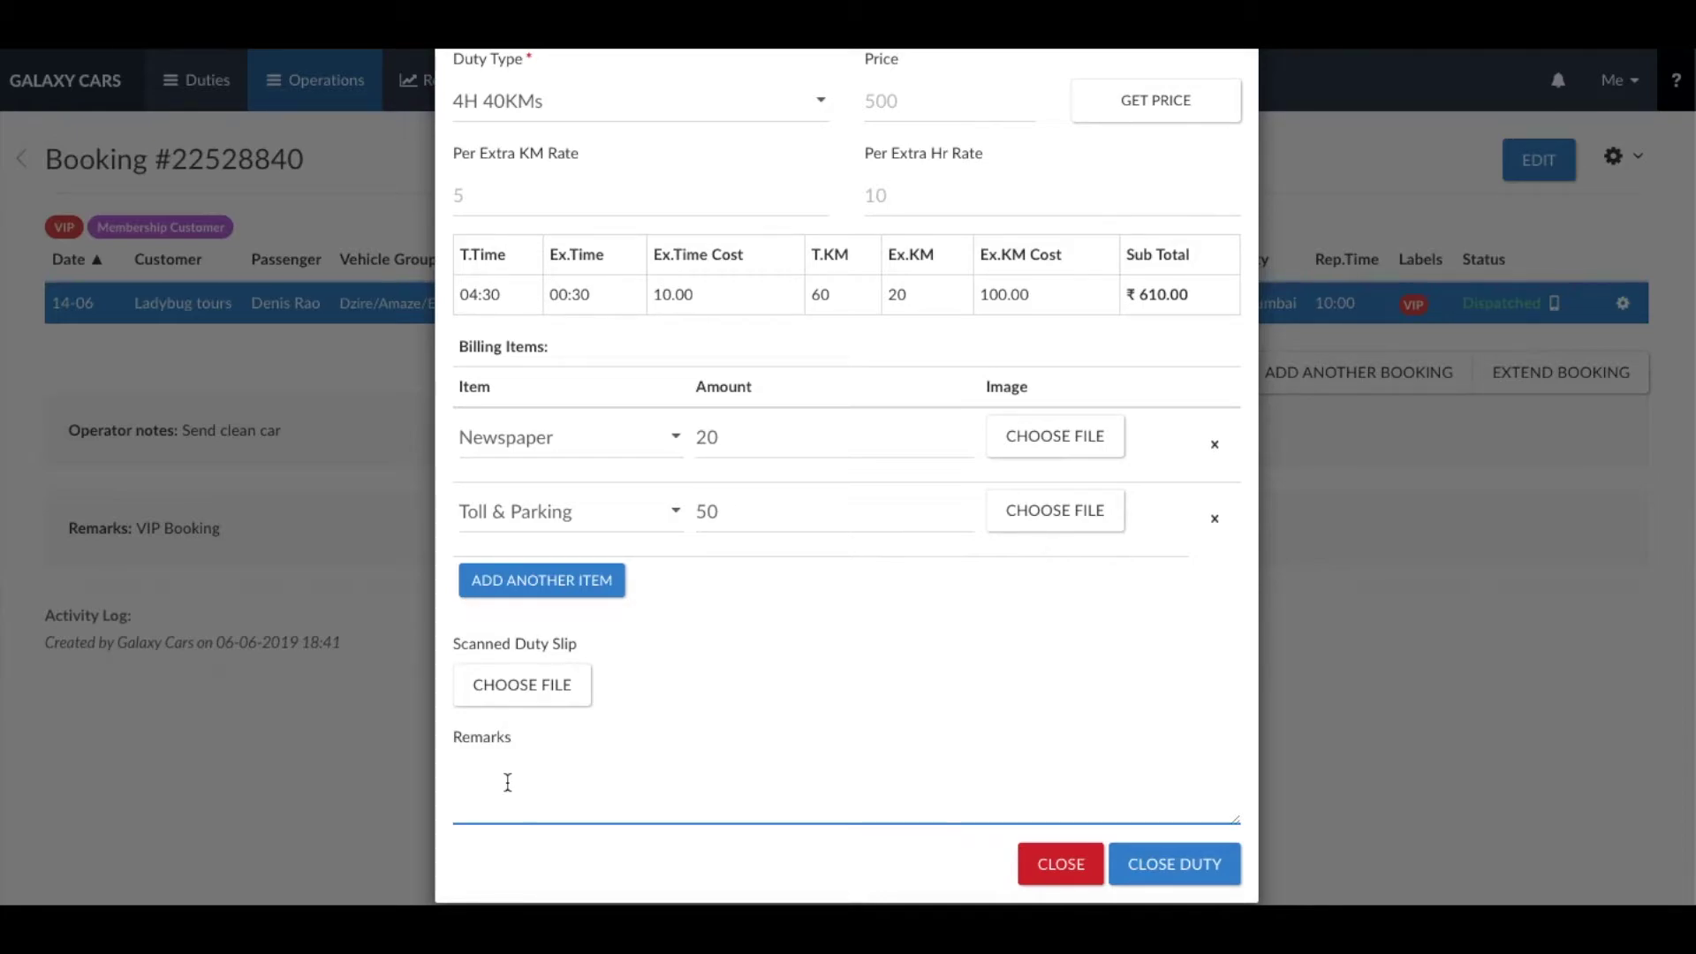
left_click(1164, 866)
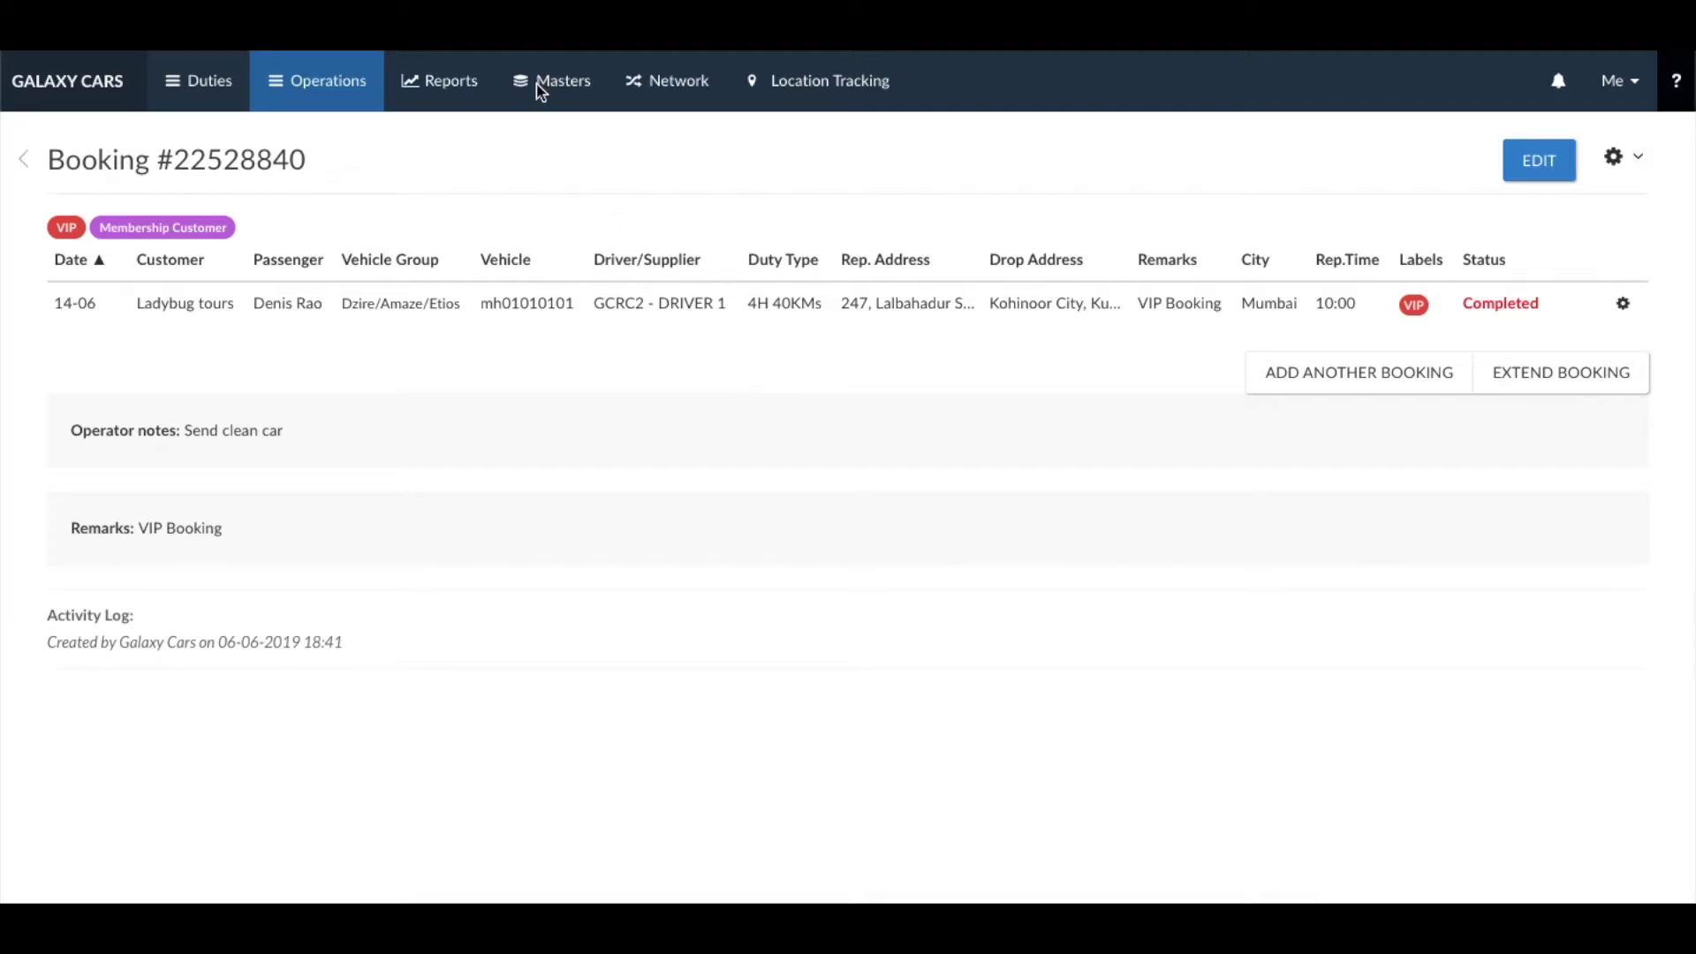
Generate an invoice for the Ladybug tours booking, add its one completed duty, and save it at ₹700.00.
left_click(568, 93)
left_click(1639, 158)
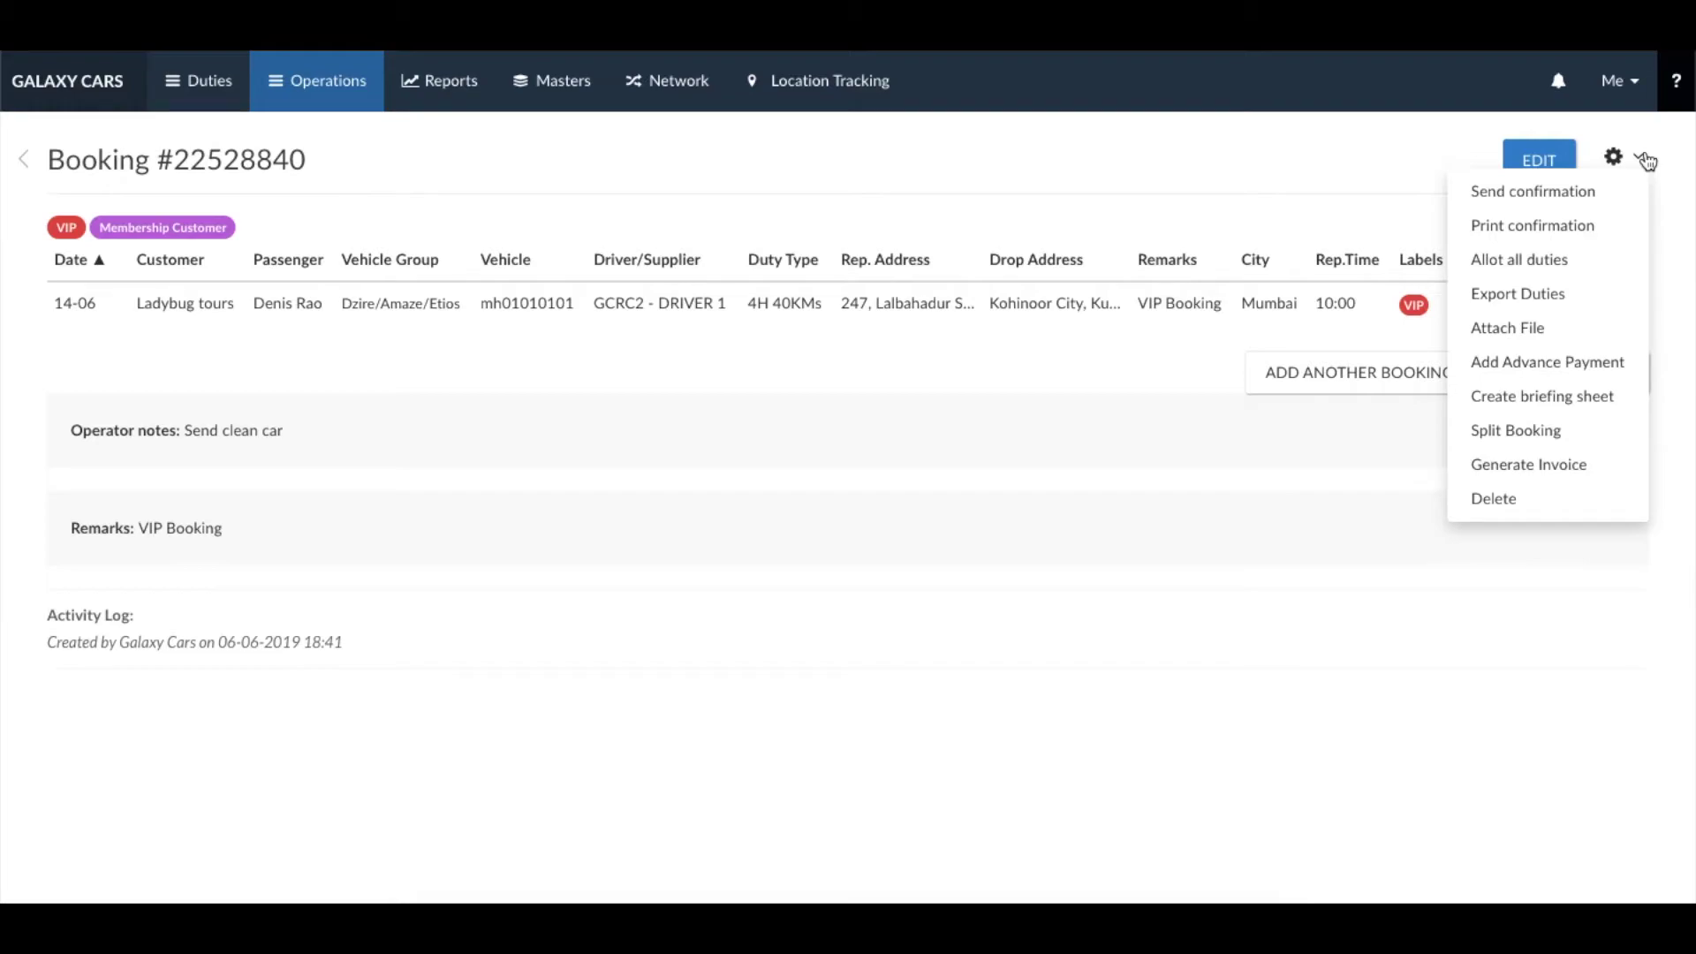
left_click(1592, 464)
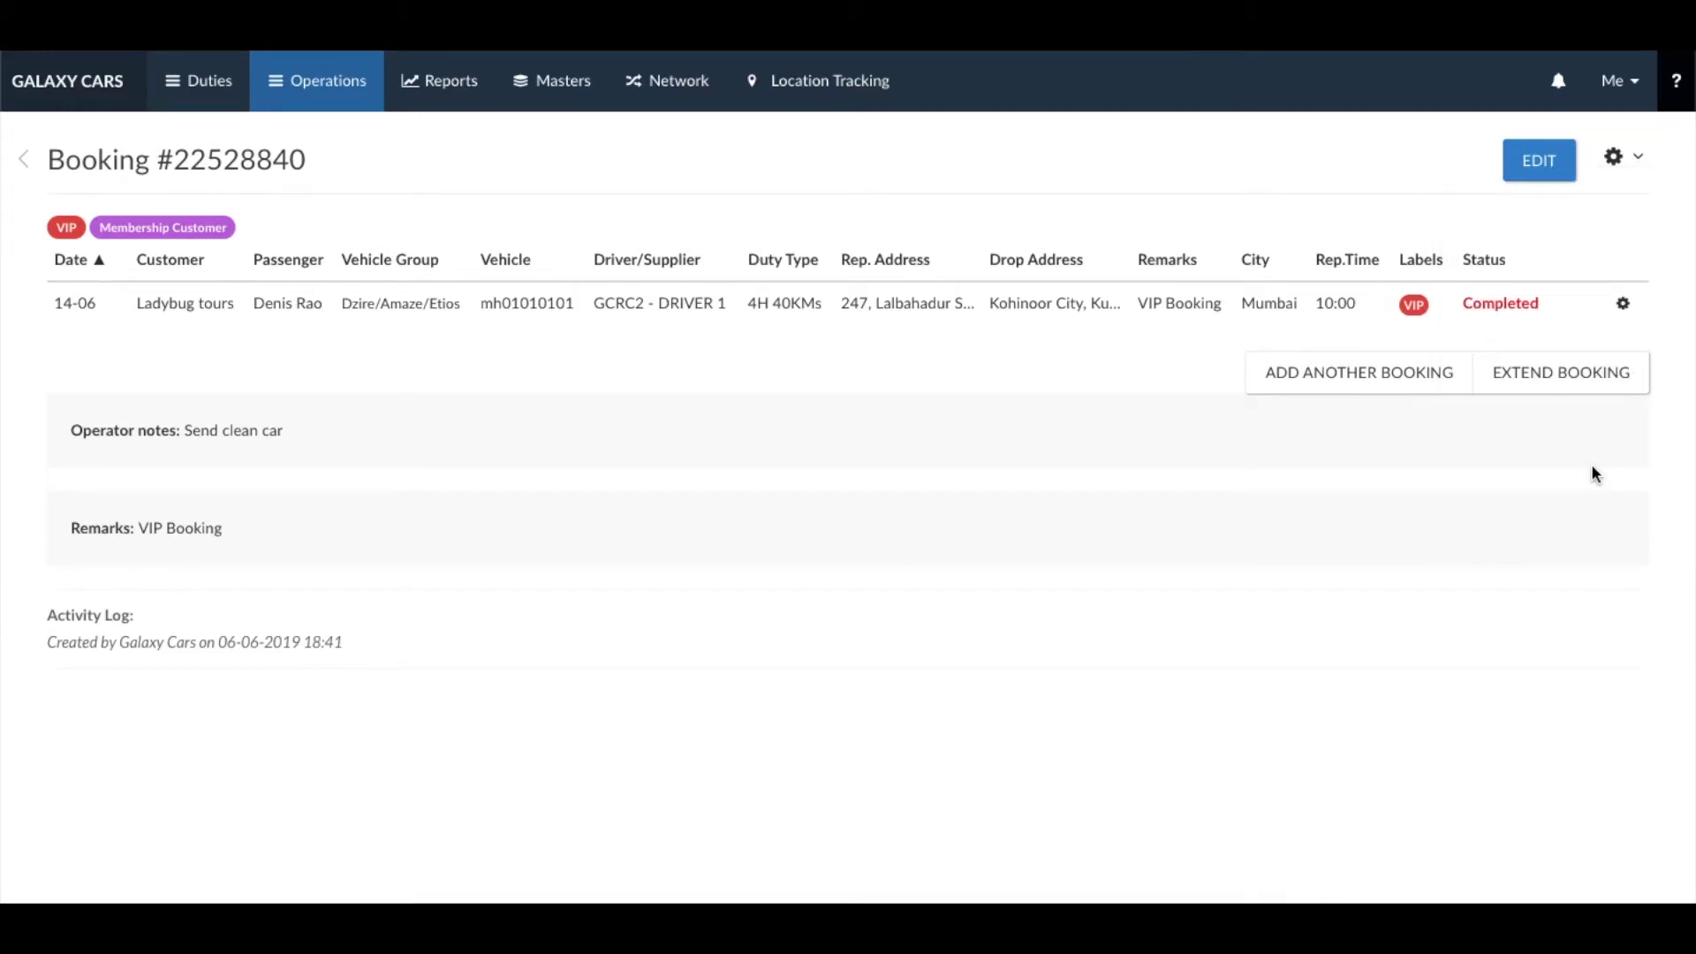
left_click(1637, 159)
left_click(1573, 344)
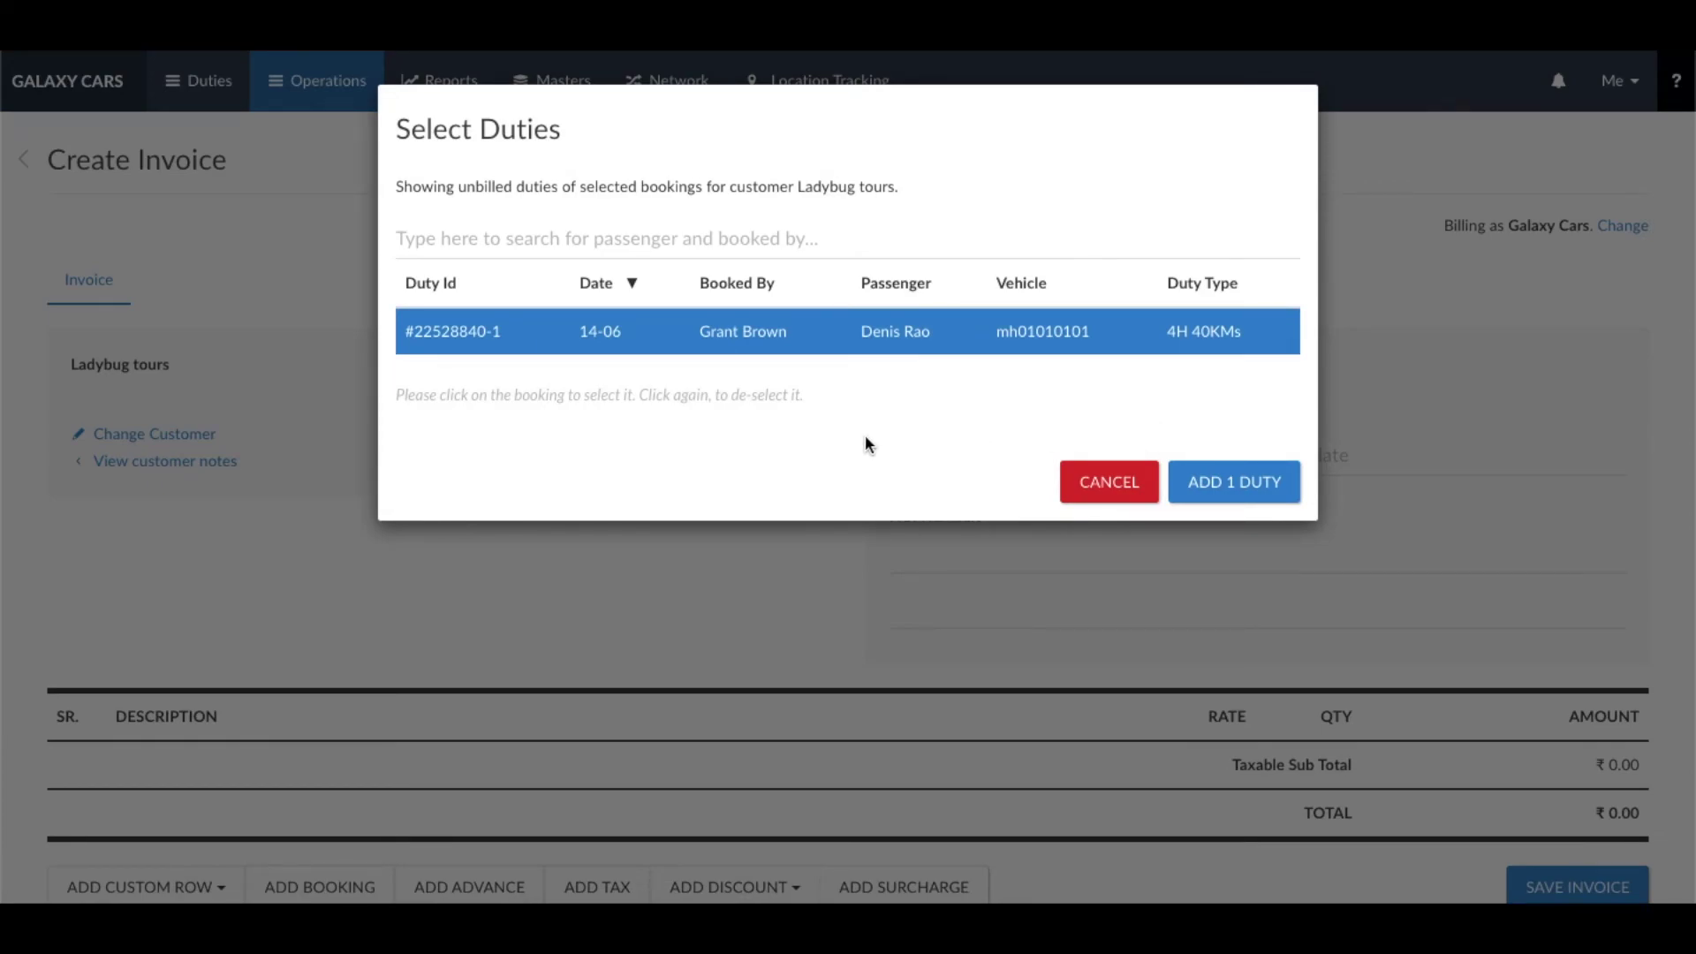
left_click(1203, 481)
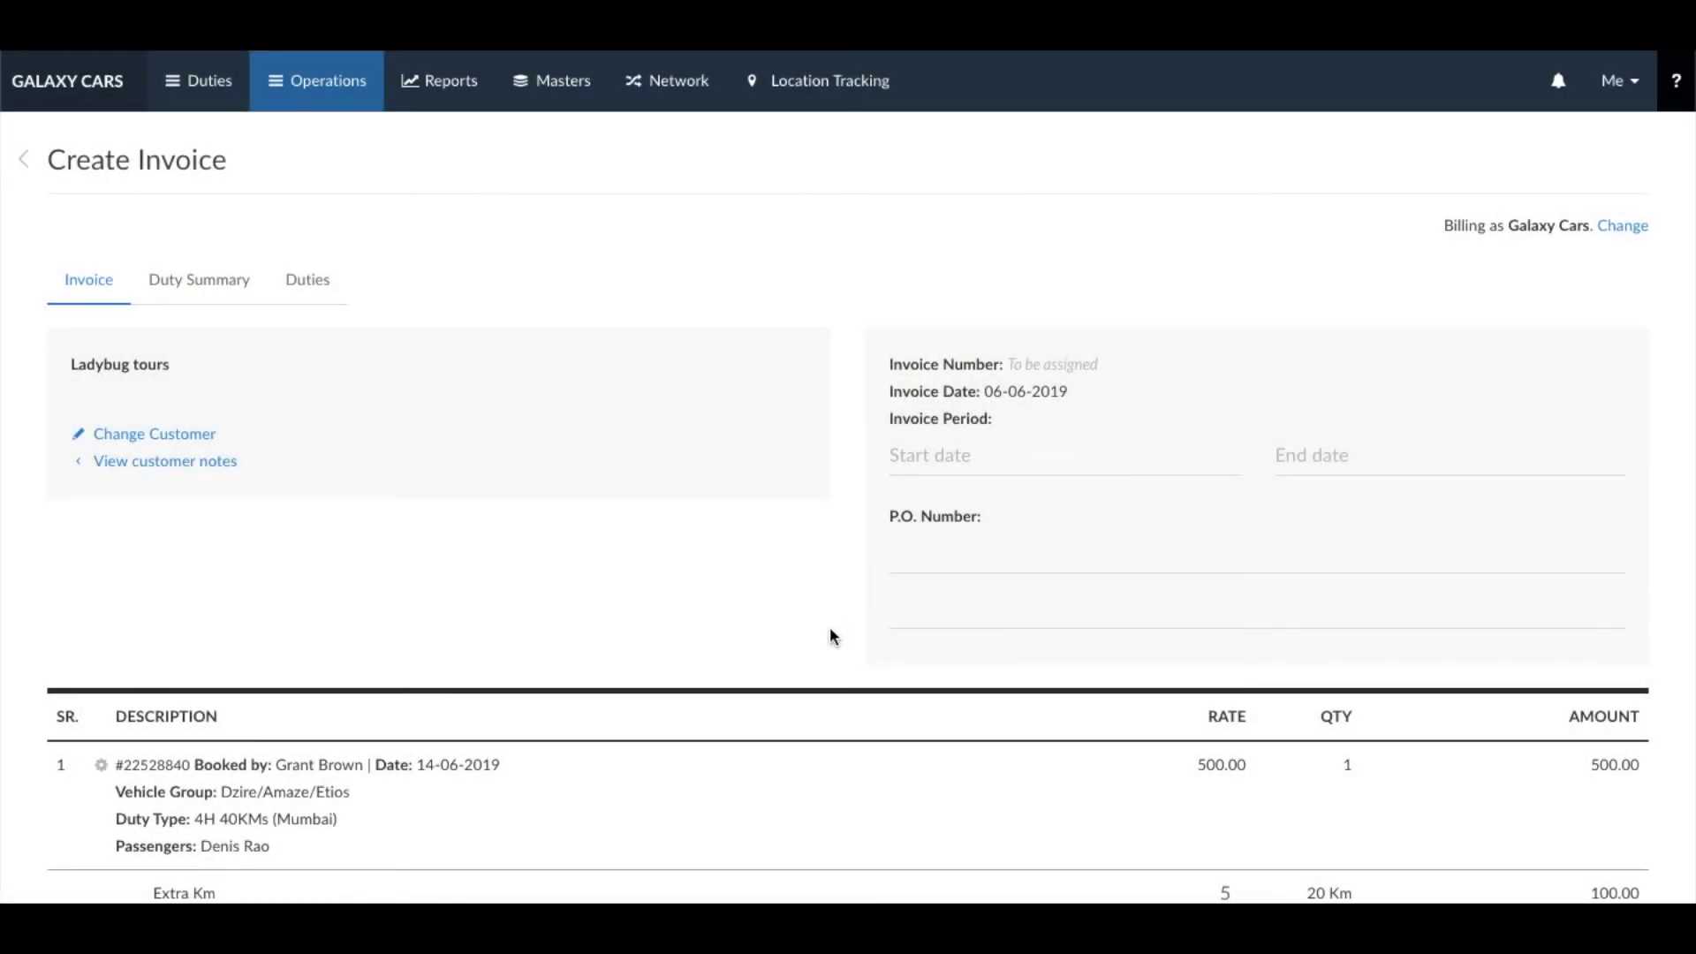
scroll(830, 632, "down", 4)
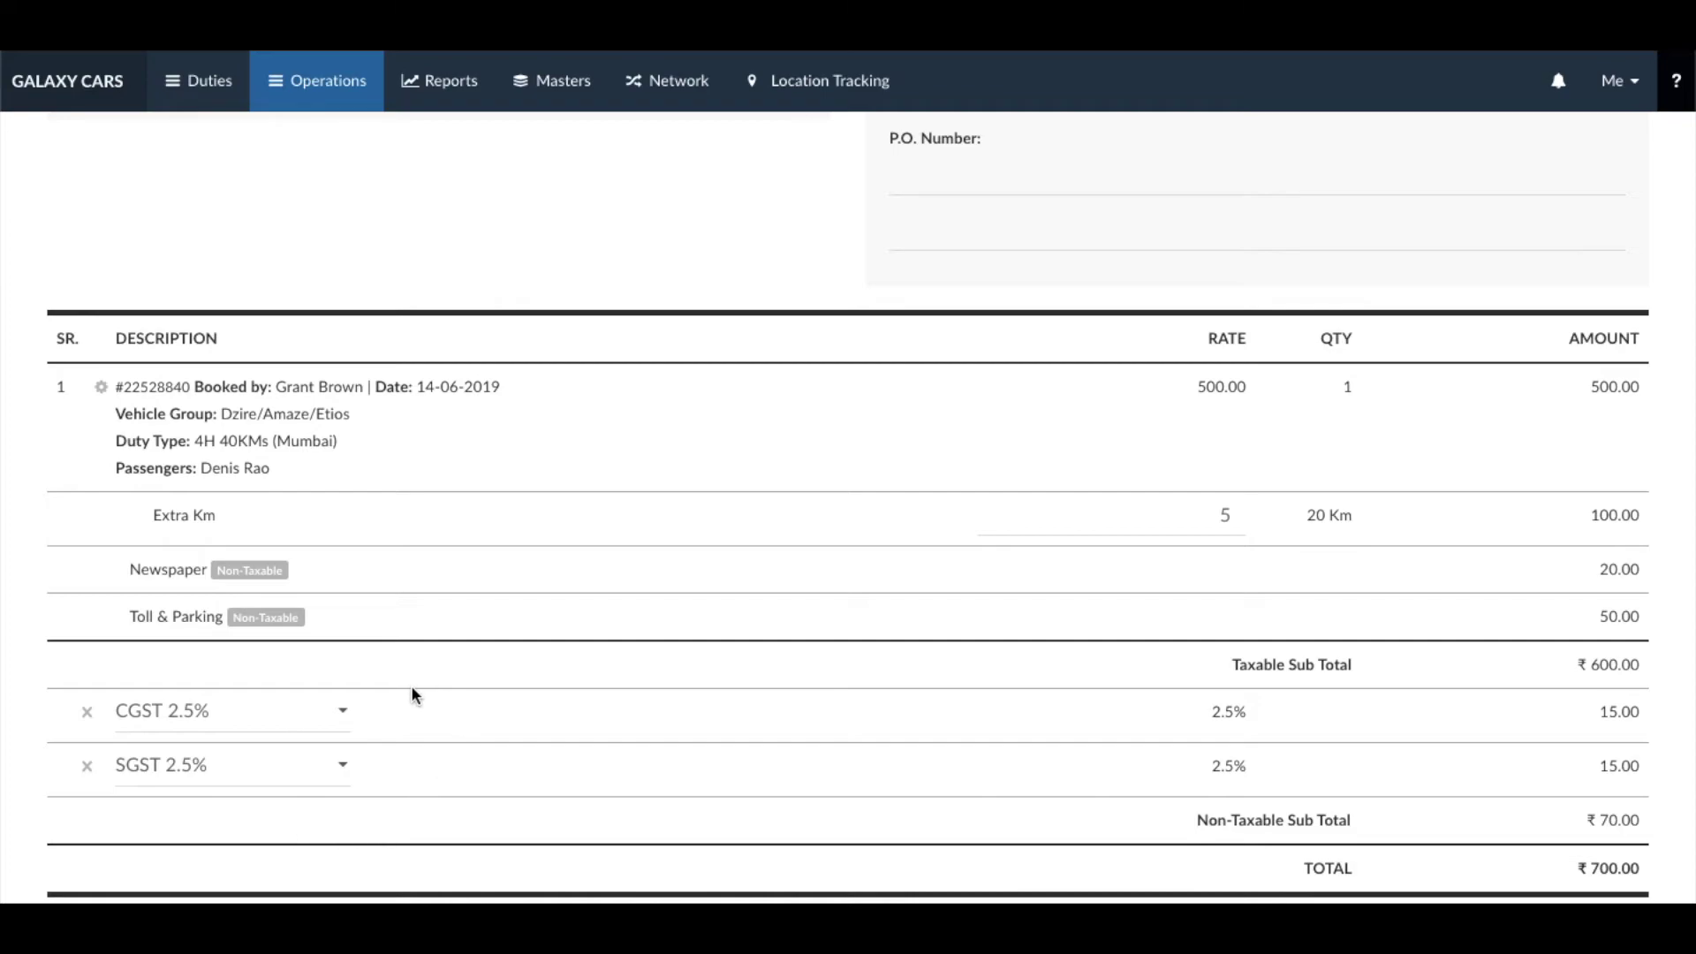
scroll(867, 726, "down", 3)
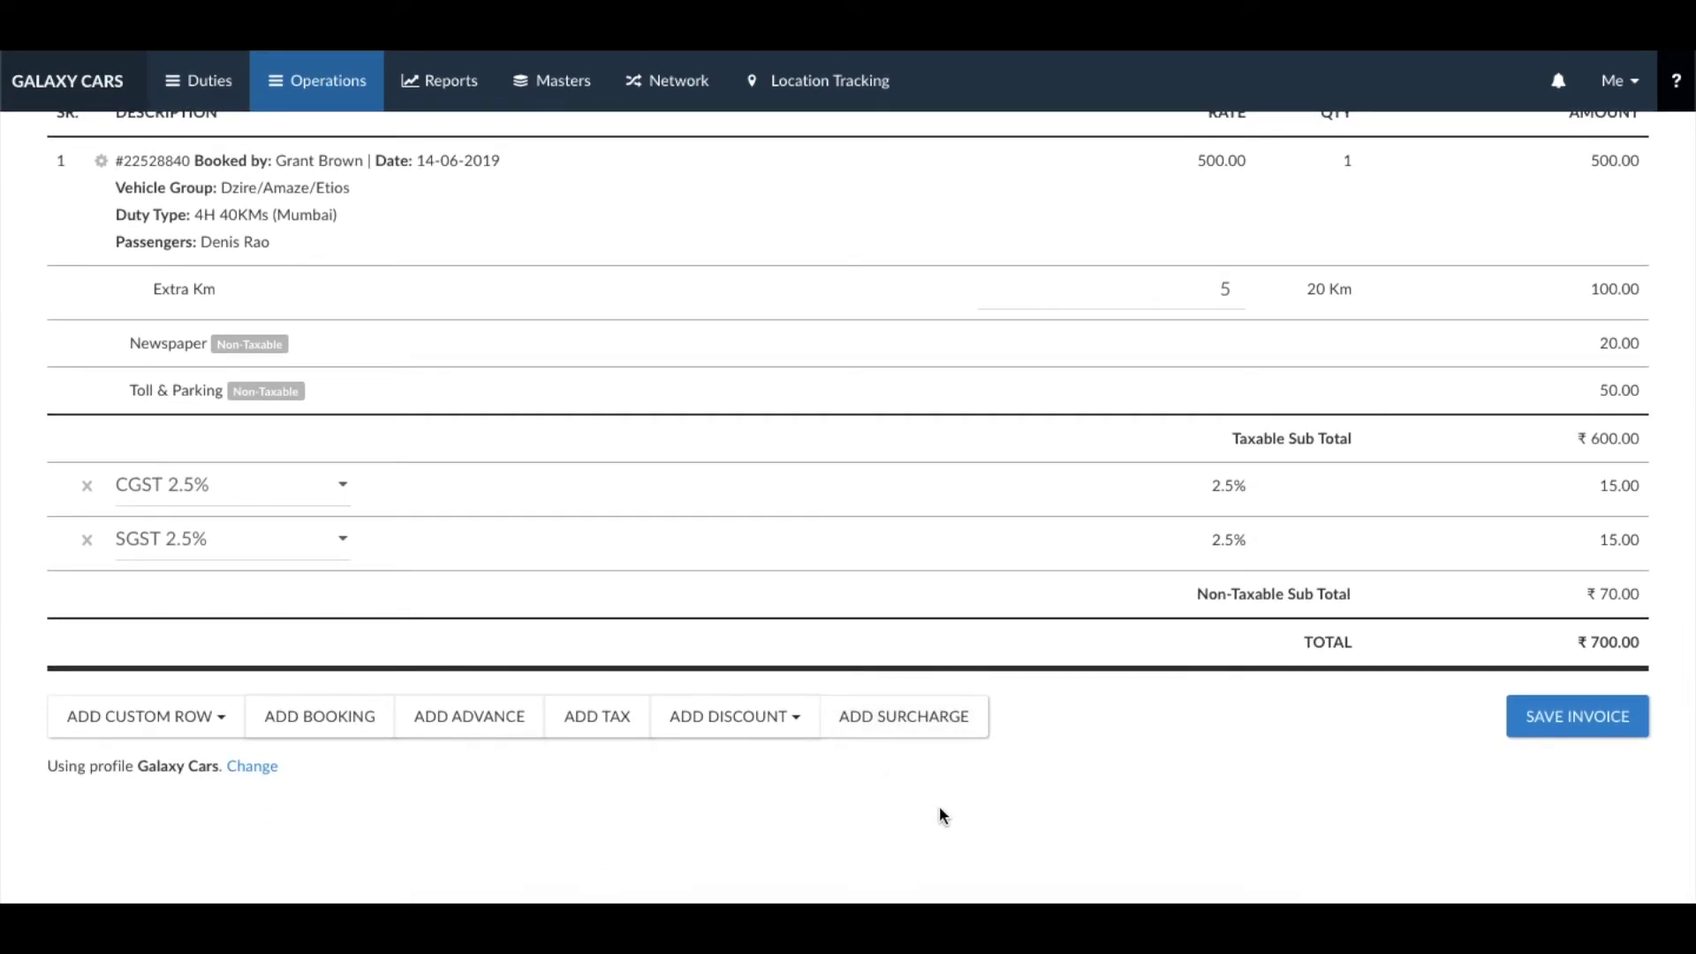
left_click(1550, 704)
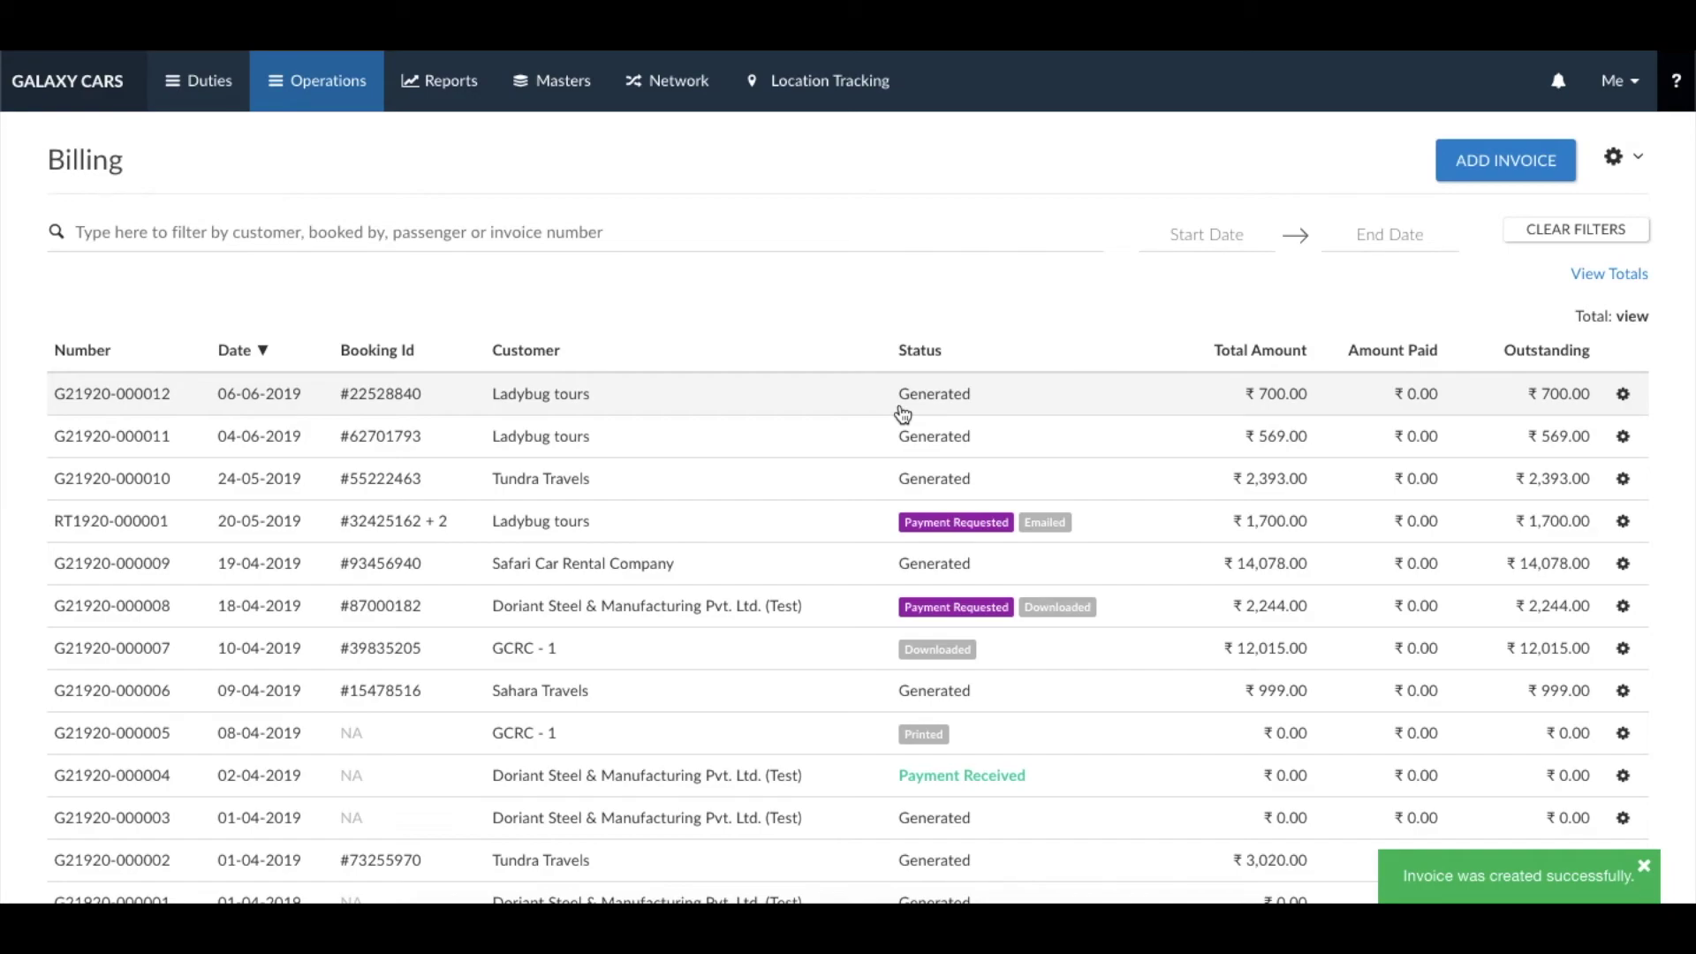
left_click(1053, 412)
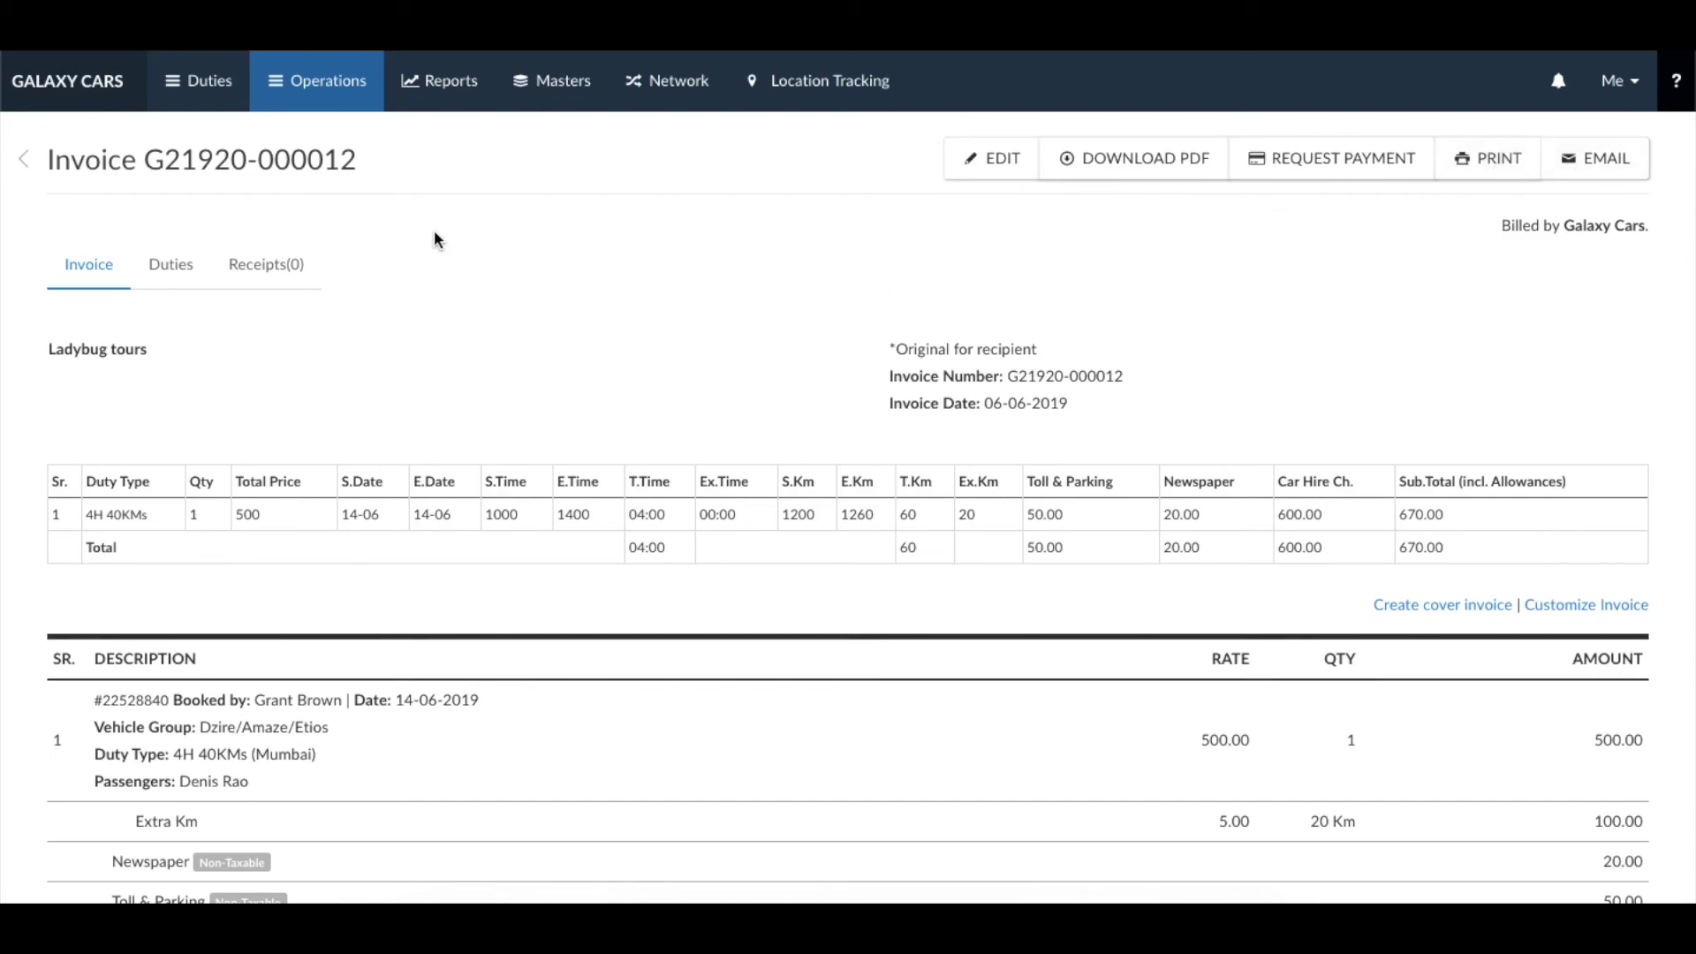
left_click(66, 89)
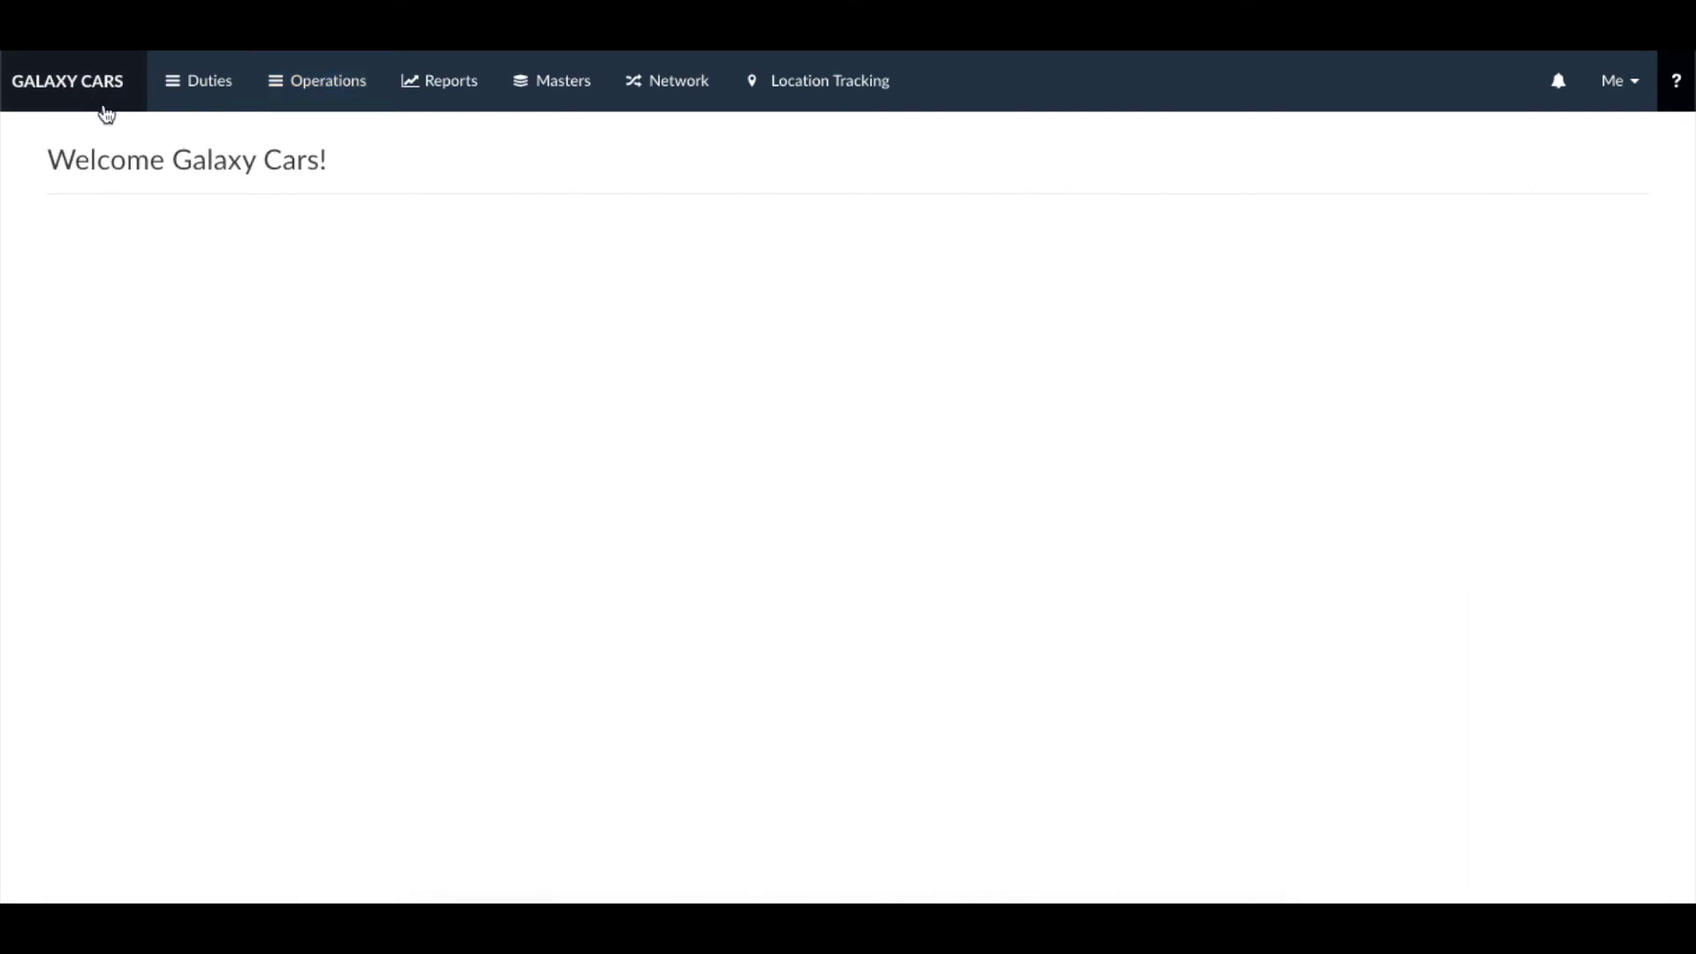